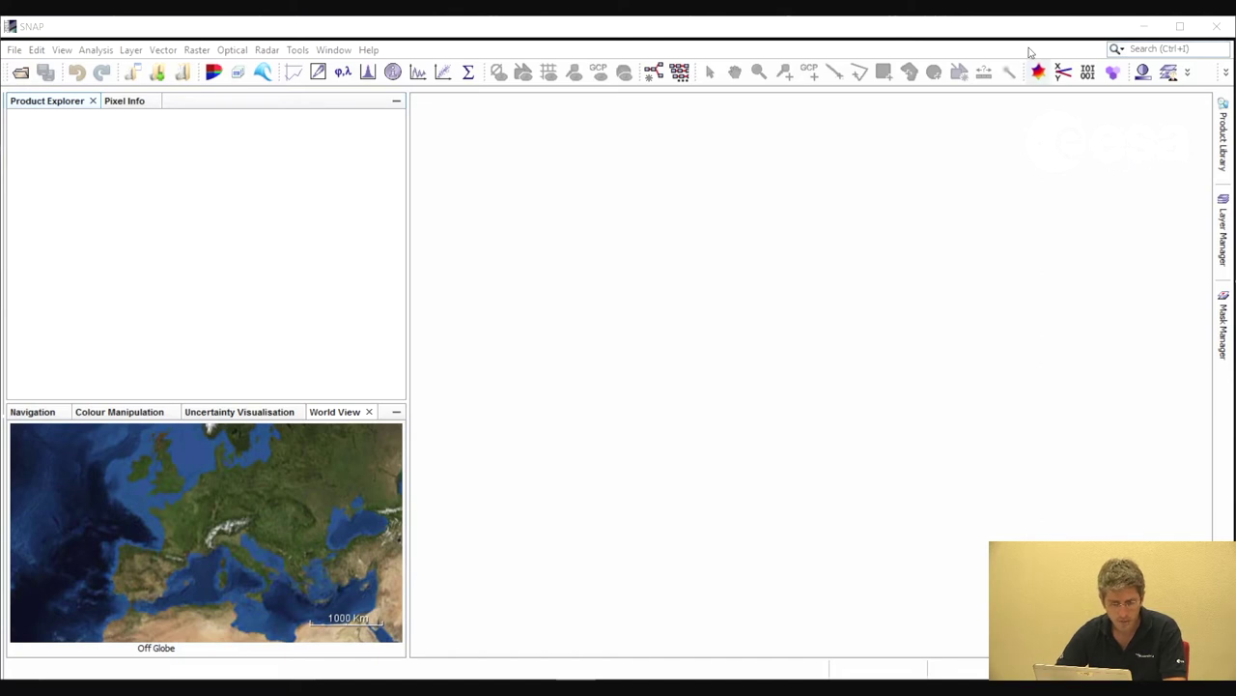
Browse SNAP's File menu import options, then dismiss it without choosing anything
click(14, 49)
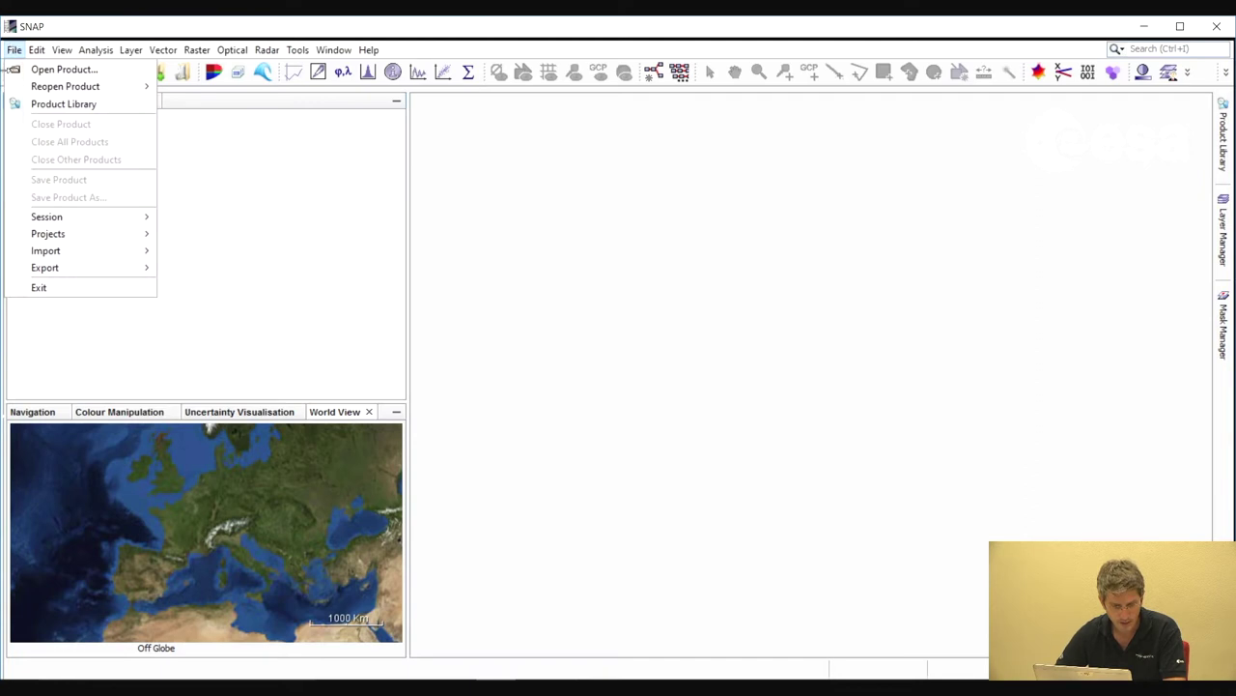
mouse_move(148, 252)
mouse_move(217, 322)
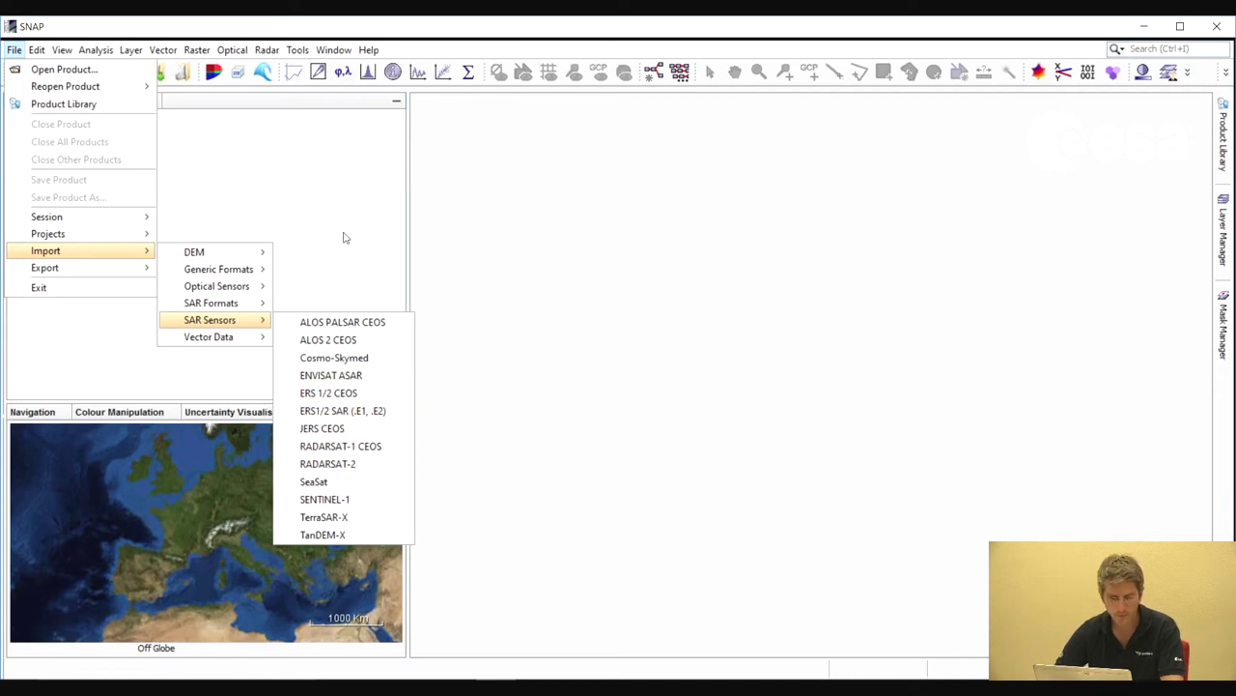
mouse_move(213, 50)
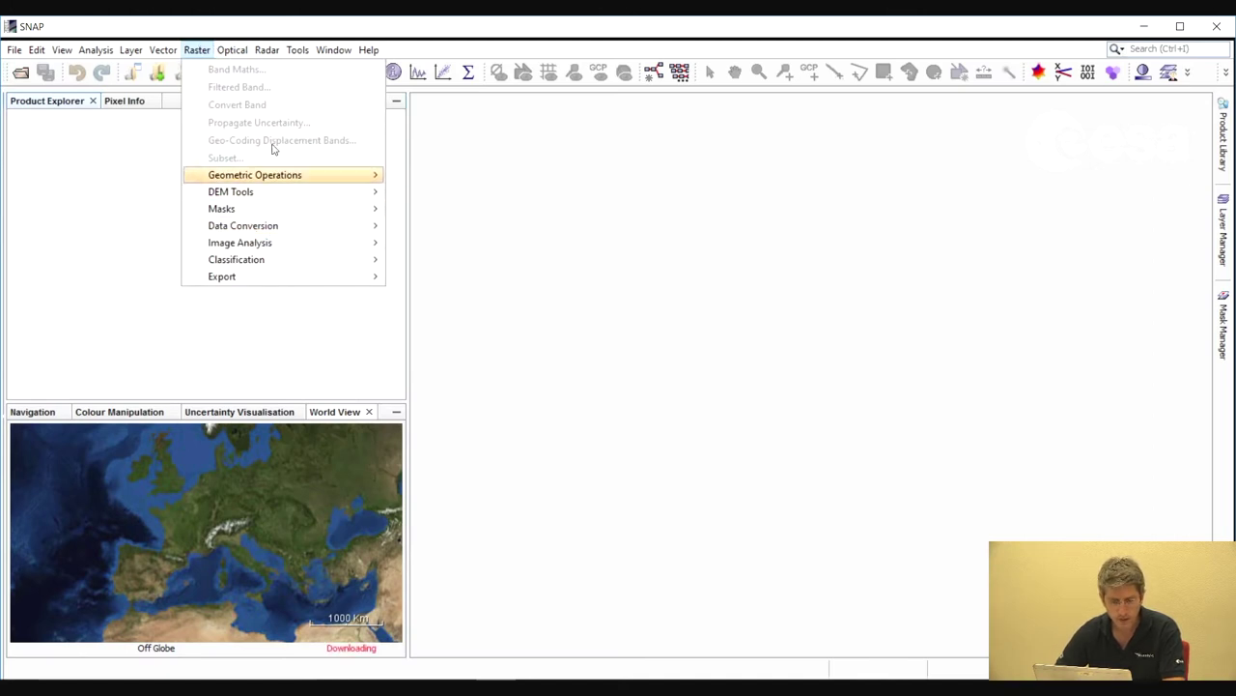
mouse_move(218, 177)
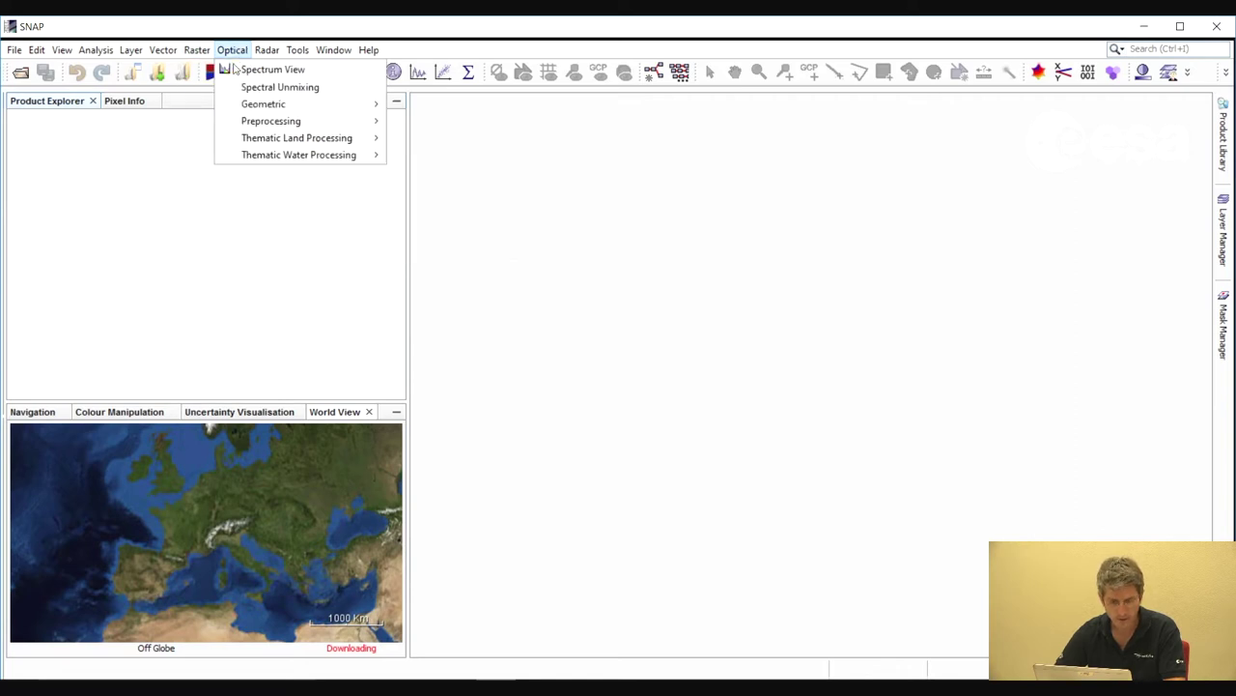
mouse_move(277, 121)
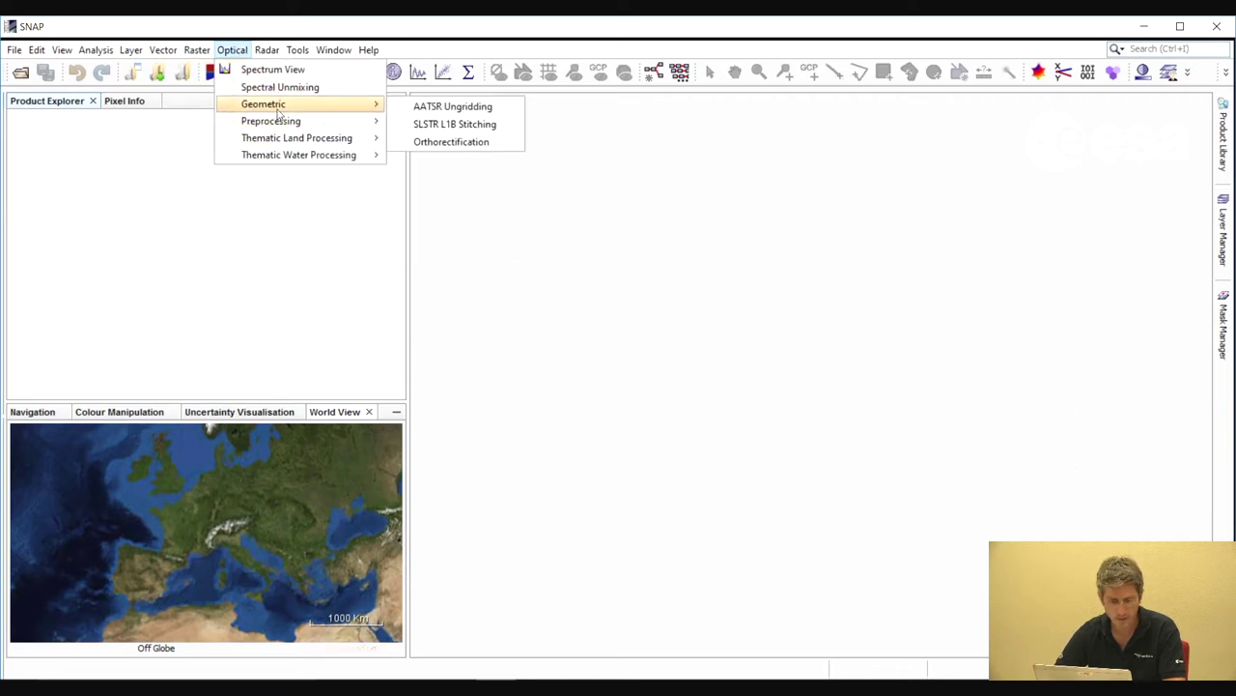
mouse_move(272, 55)
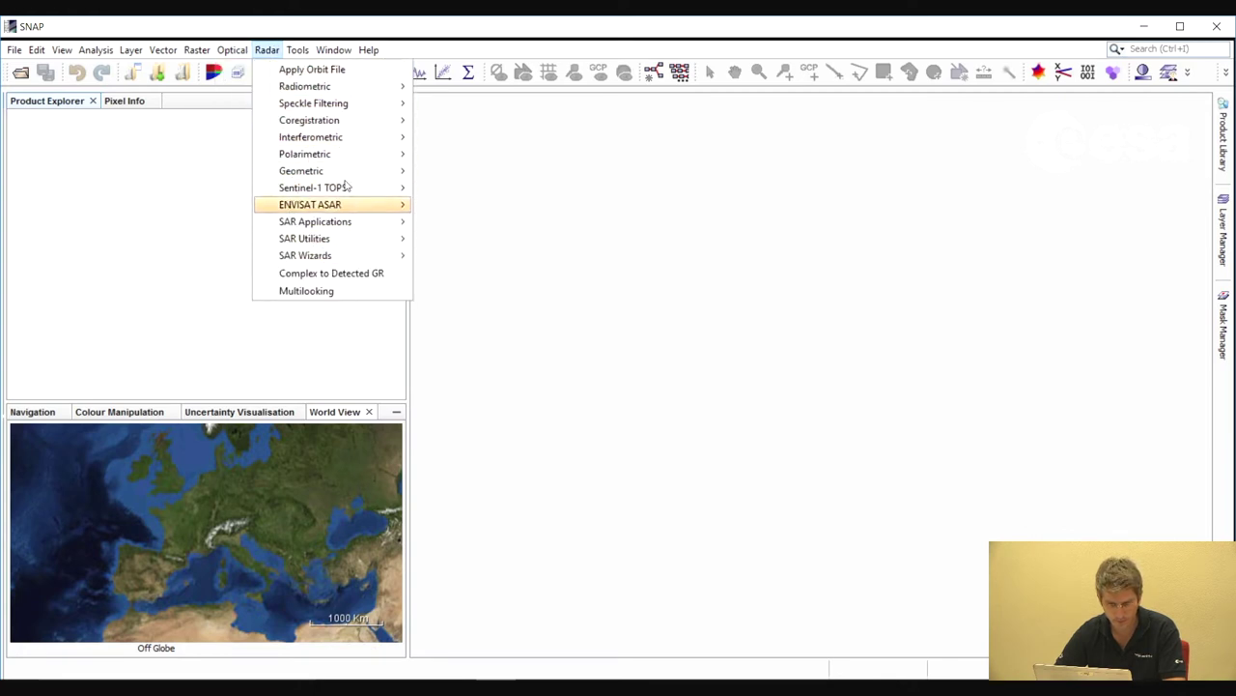
mouse_move(332, 154)
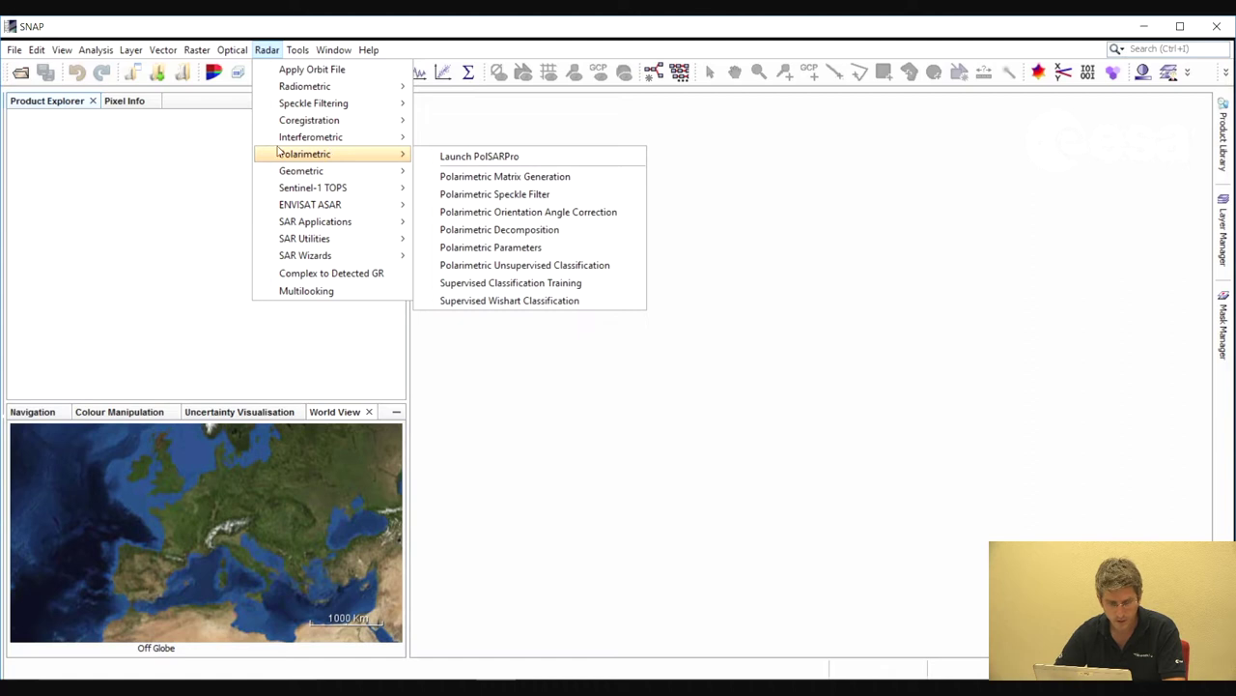
click(154, 29)
Drag the S1B zip from C:\Sentinel_processing into SNAP's Product Explorer as product [1]
click(456, 688)
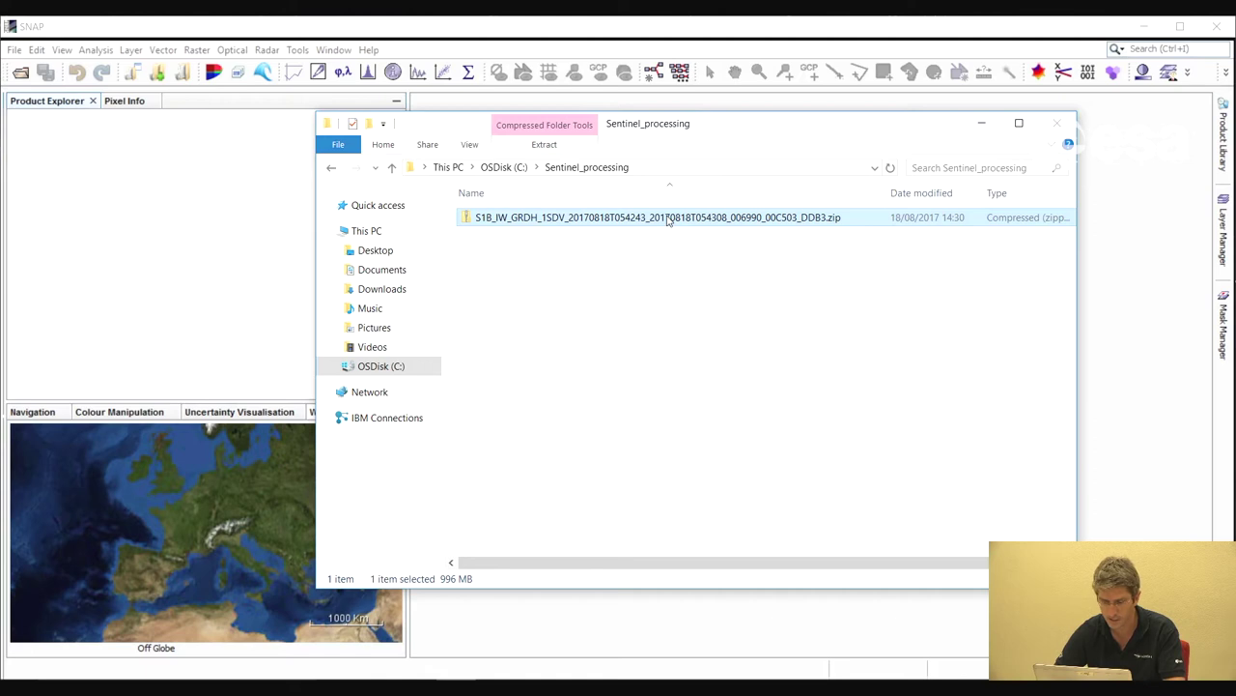
drag(666, 220, 143, 197)
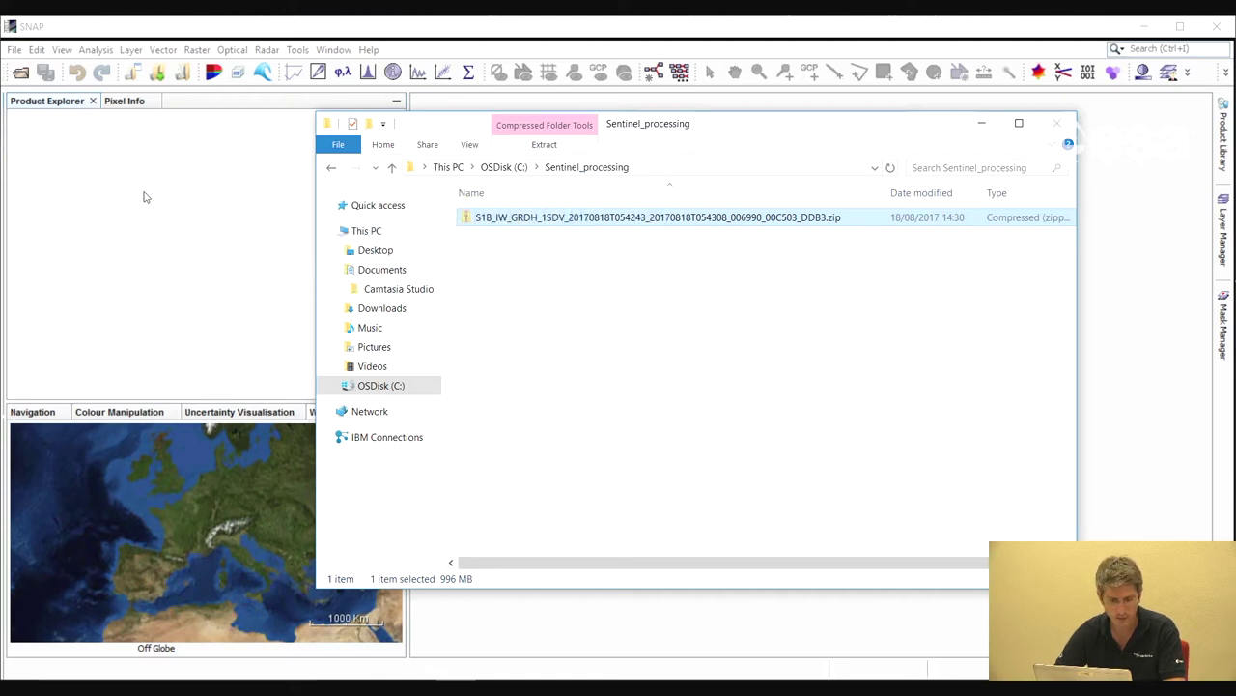
click(180, 20)
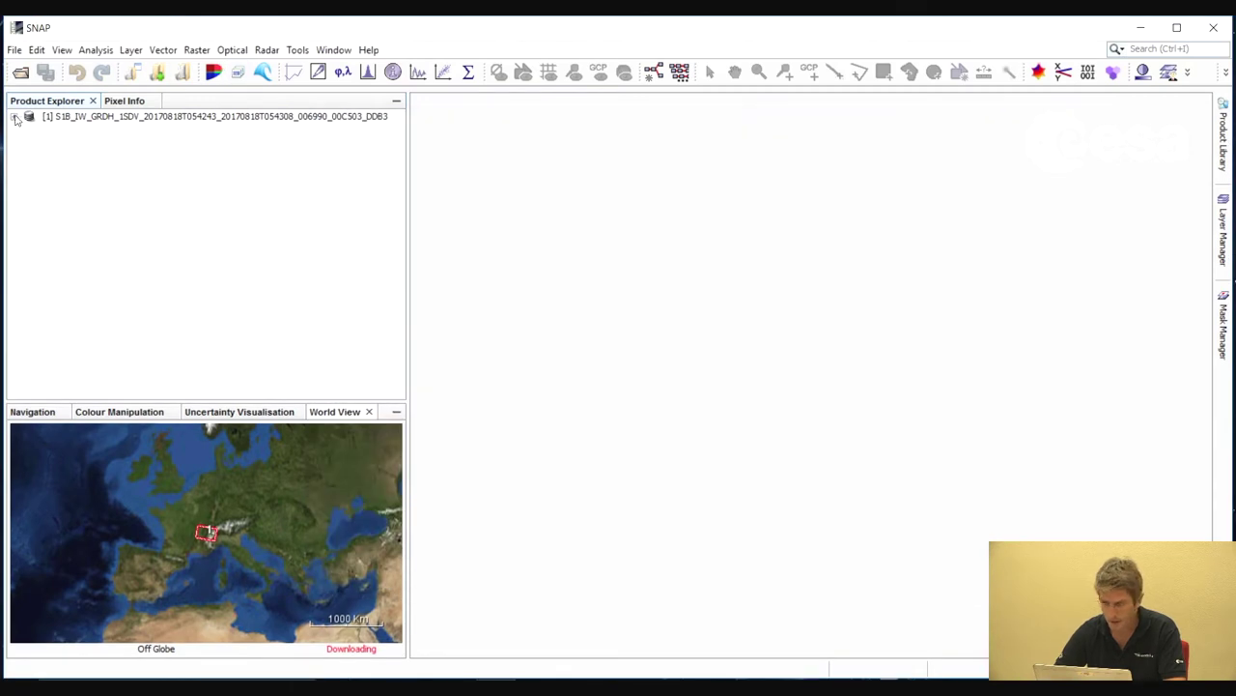
Expand product [1] and its Metadata folder to show Abstracted_Metadata and Original_Product_Metadata
click(14, 116)
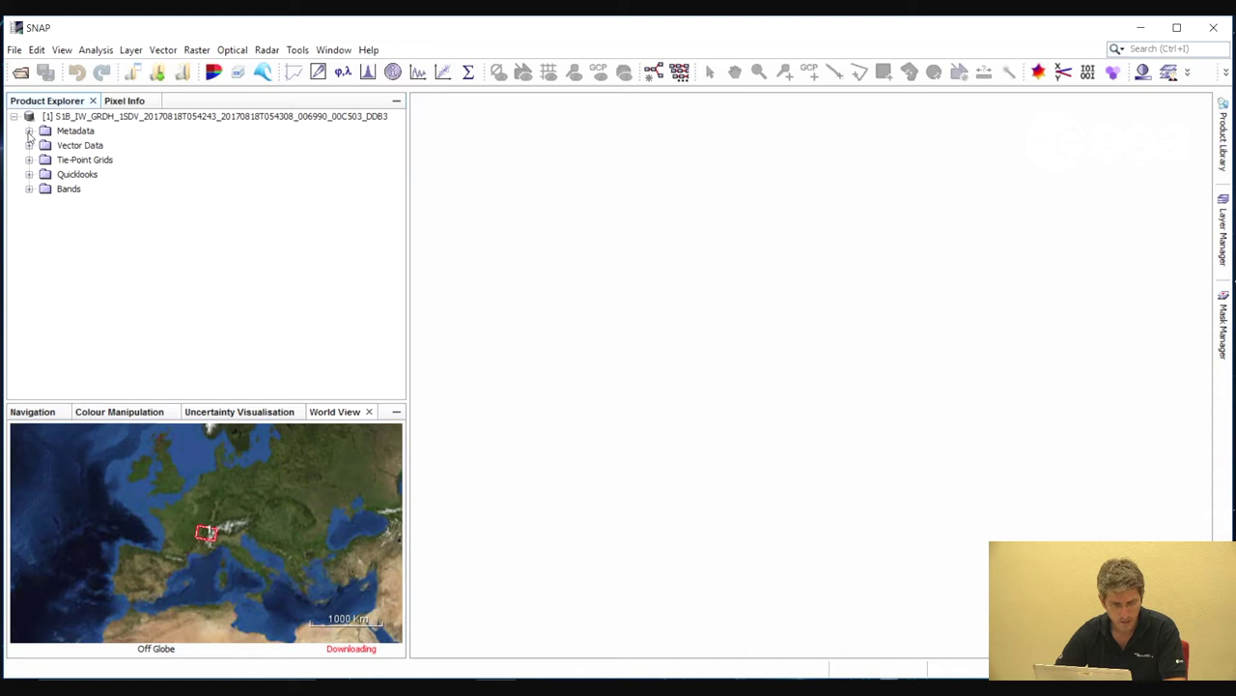
click(29, 131)
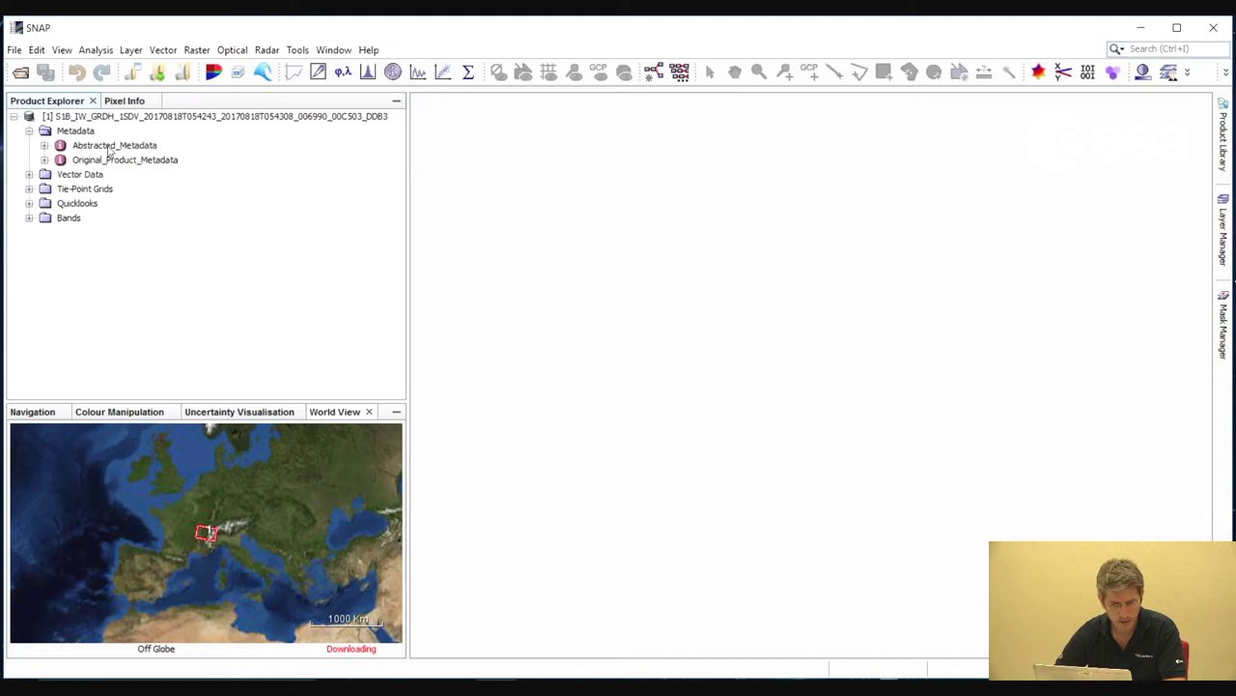
double_click(111, 146)
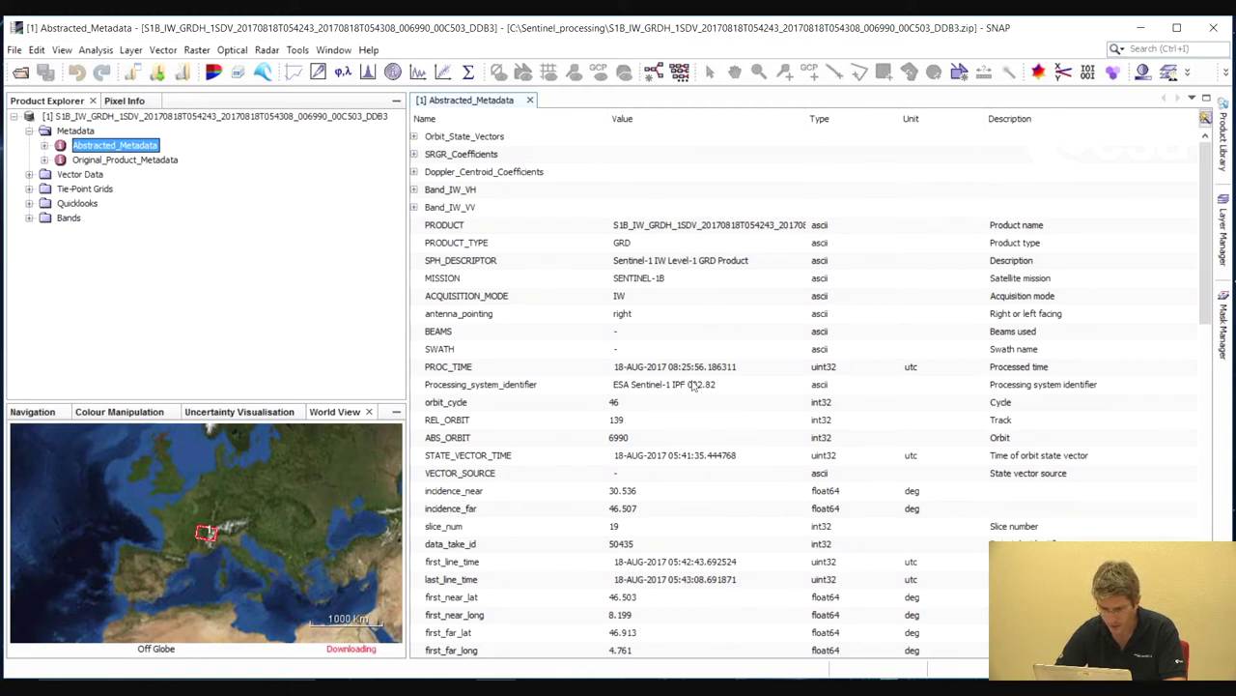
scroll(694, 401, down, 6)
scroll(686, 398, up, 4)
scroll(679, 380, up, 1)
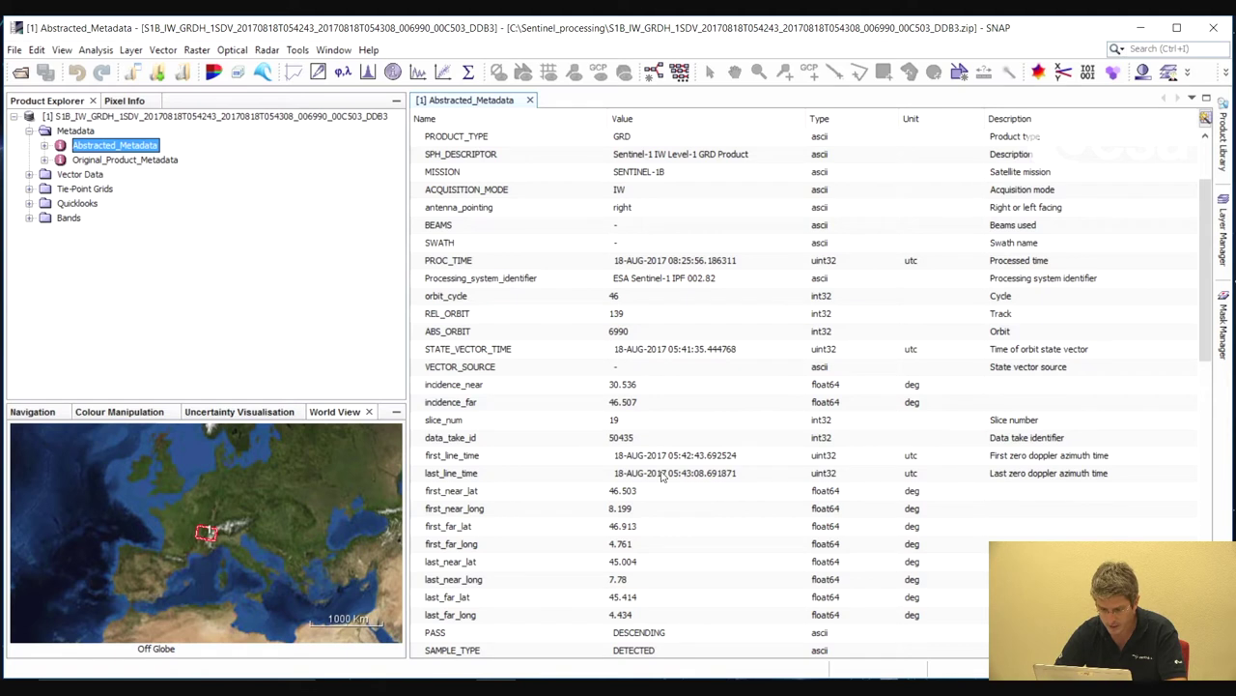
scroll(685, 485, down, 3)
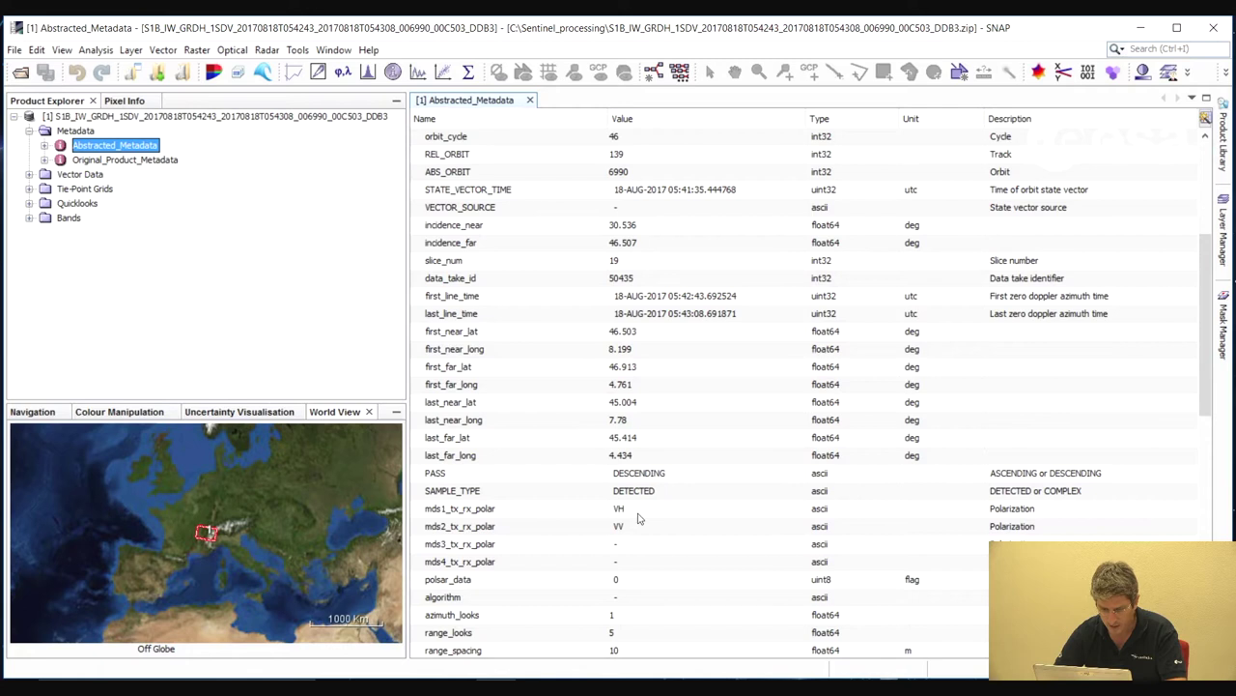
scroll(637, 518, down, 1)
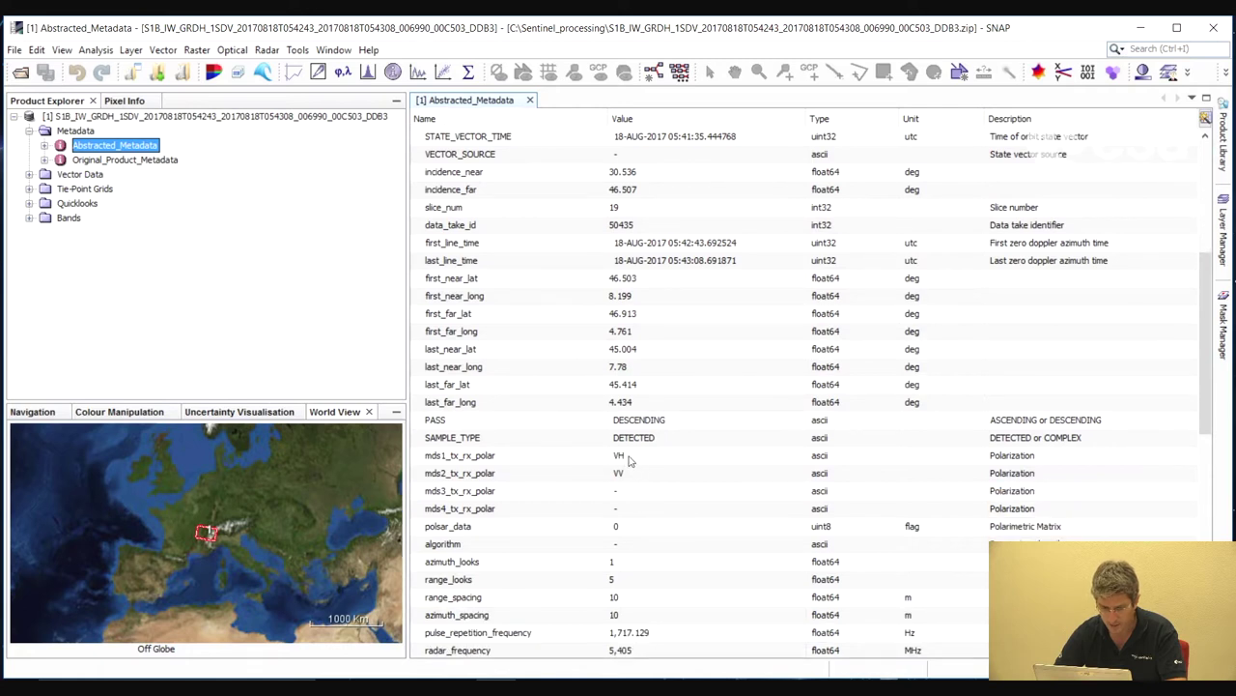
Close the metadata table, expand the Bands folder, and inspect Amplitude_VH and Intensity_VH
click(530, 100)
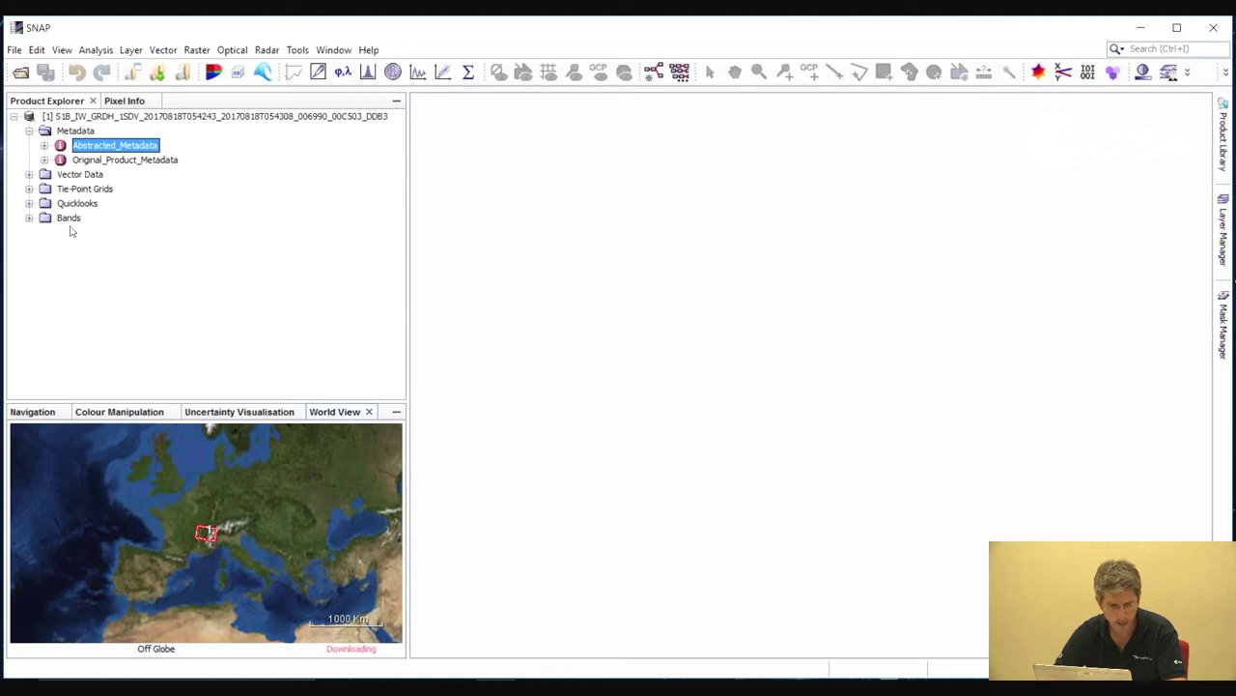
click(30, 218)
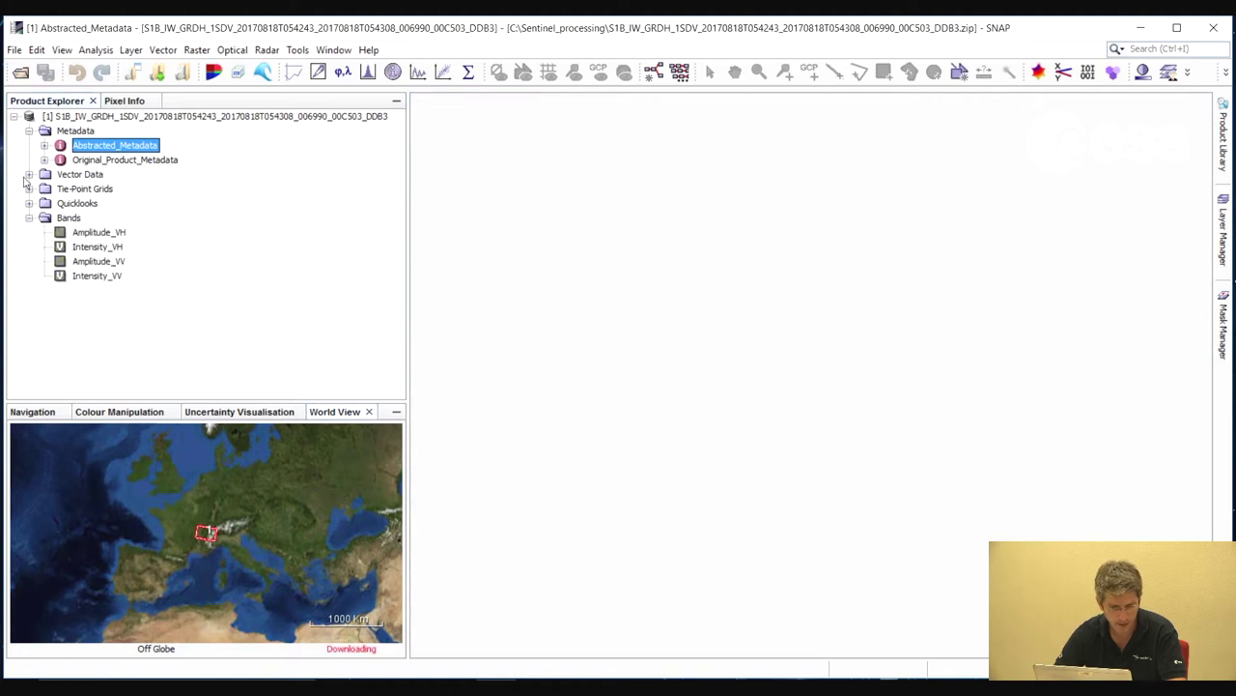
click(97, 235)
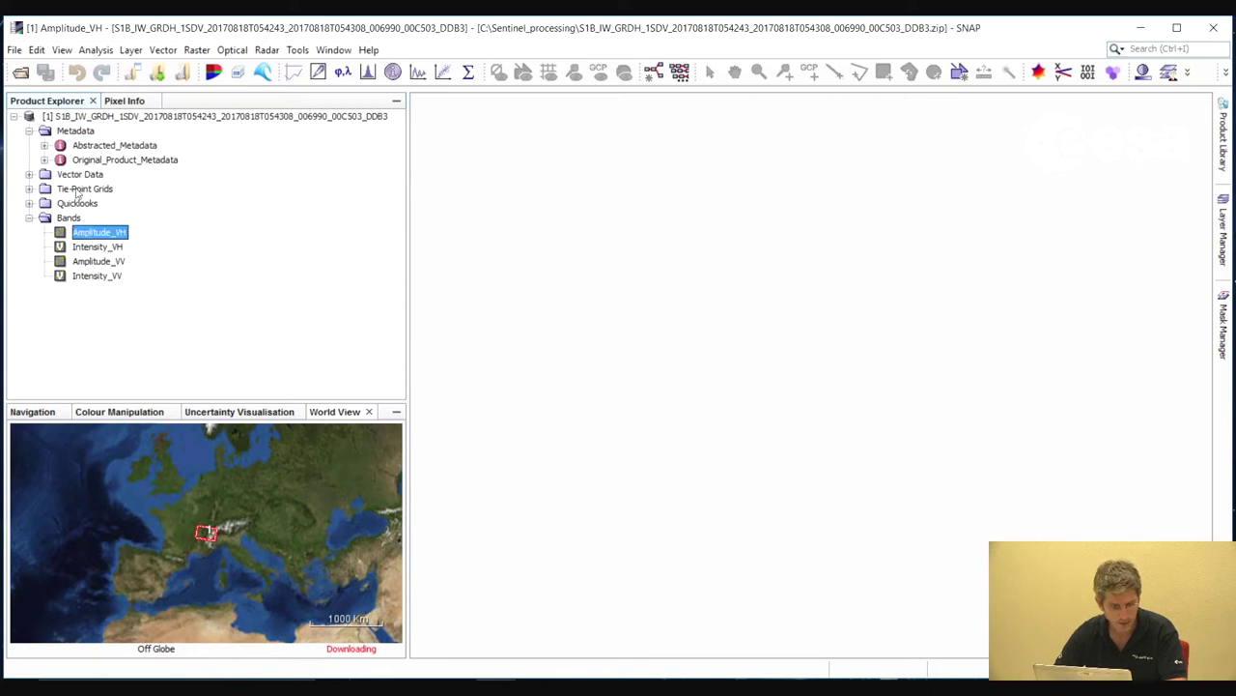
click(89, 247)
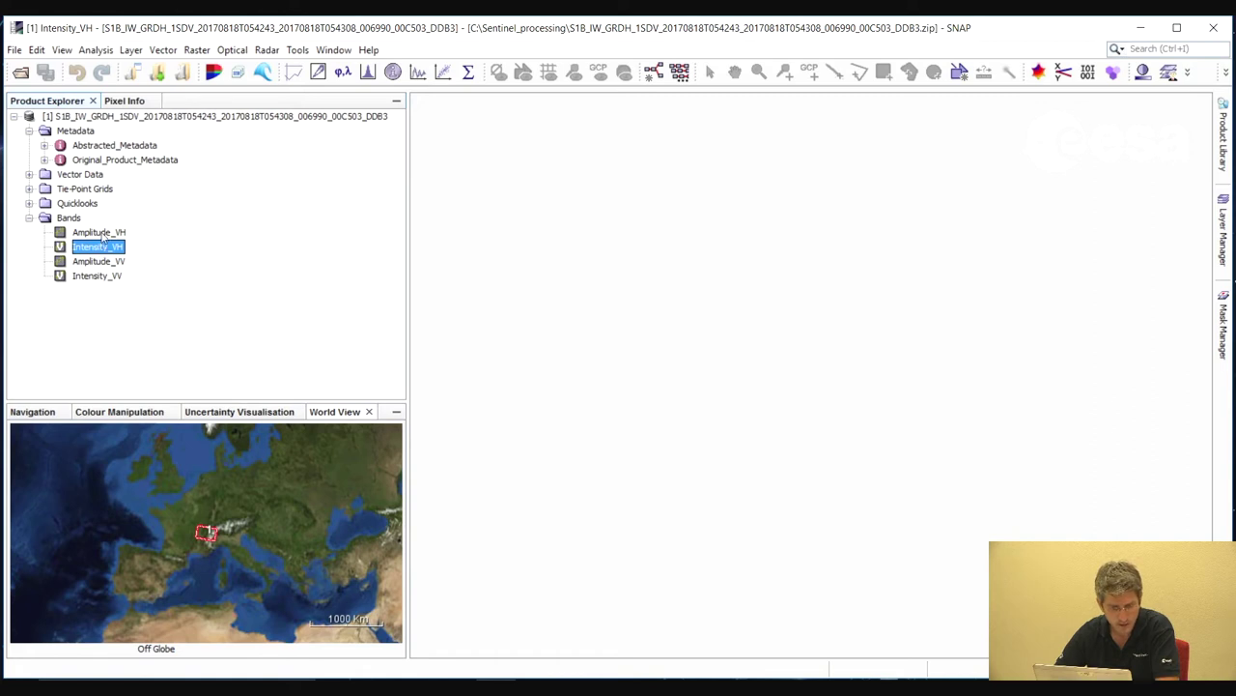
Open Amplitude_VH as an image view and zoom to about 1:6.8 via the overview
double_click(101, 233)
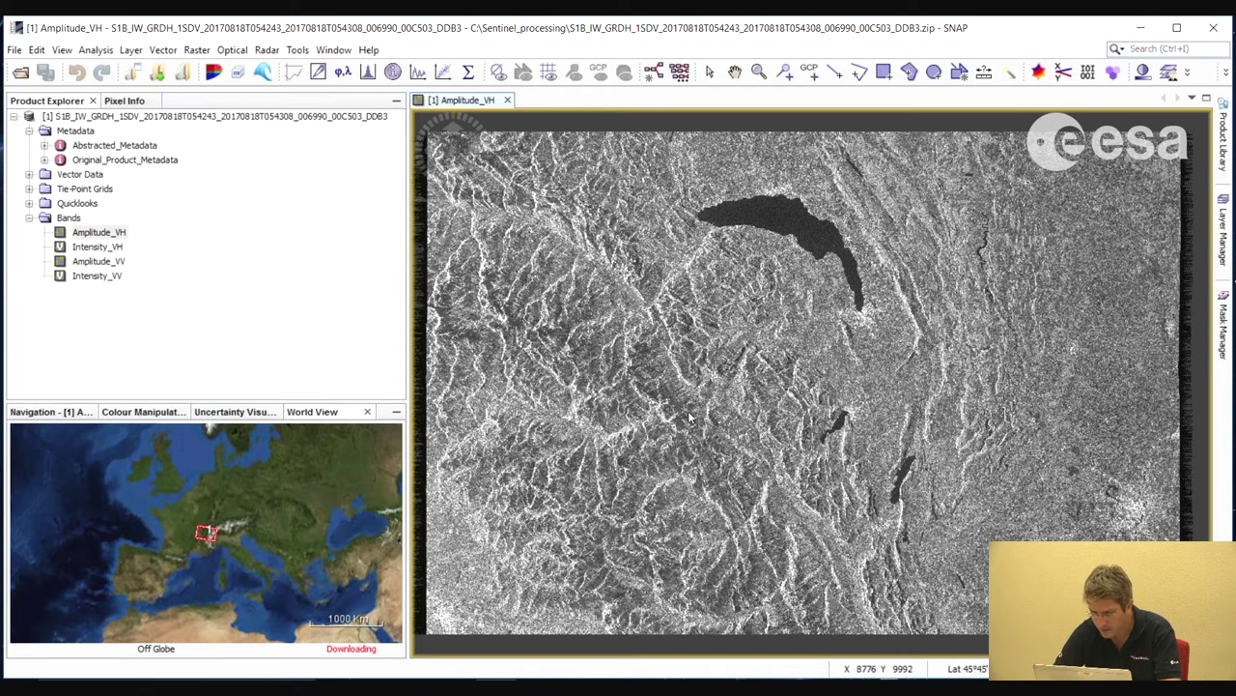
scroll(854, 314, down, 1)
scroll(854, 315, up, 3)
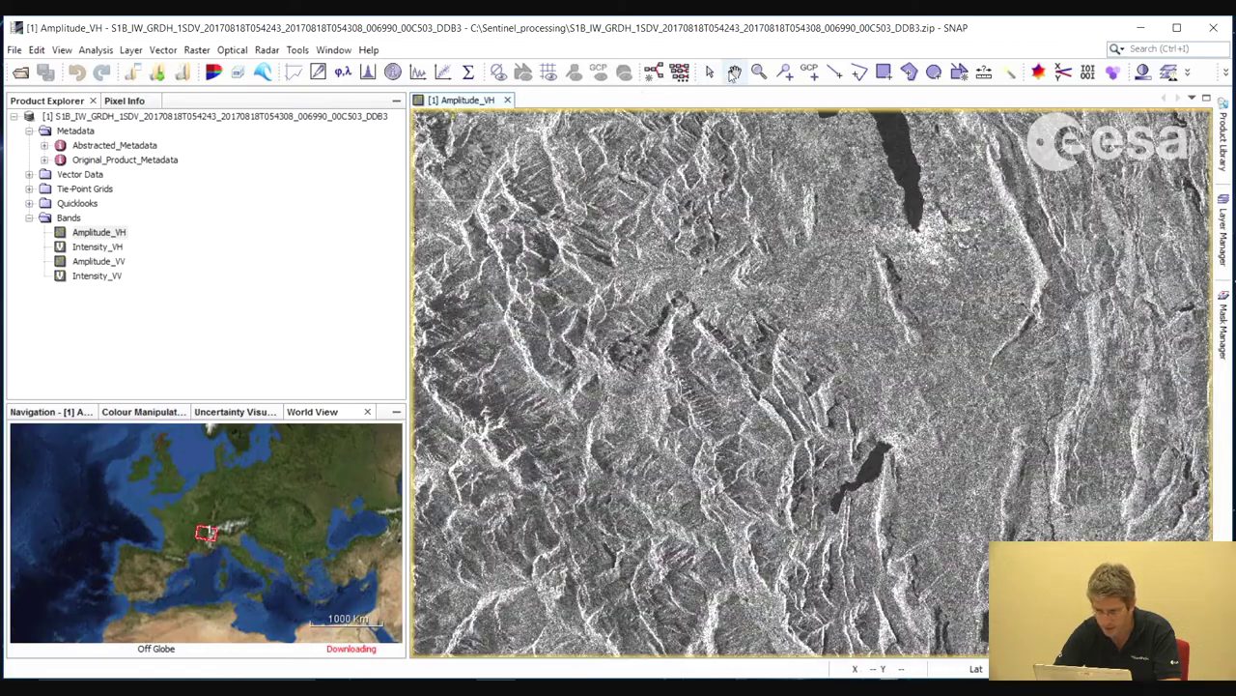
click(735, 71)
drag(810, 197, 821, 396)
scroll(821, 396, up, 2)
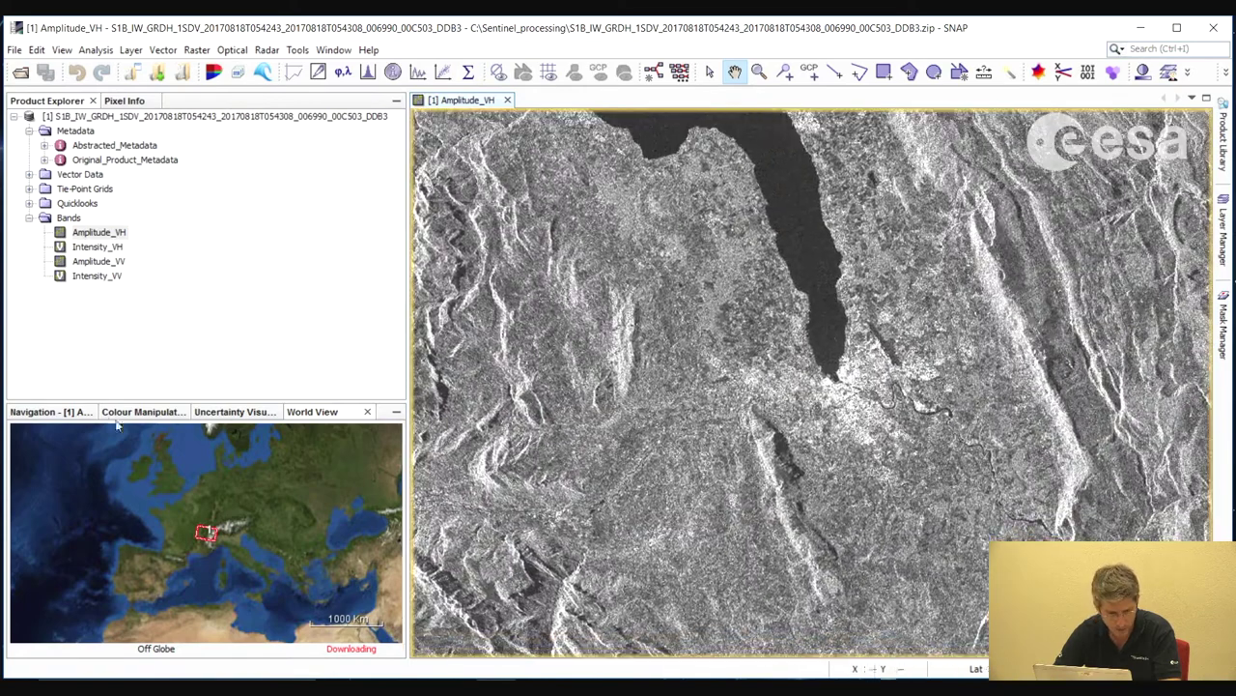
click(53, 412)
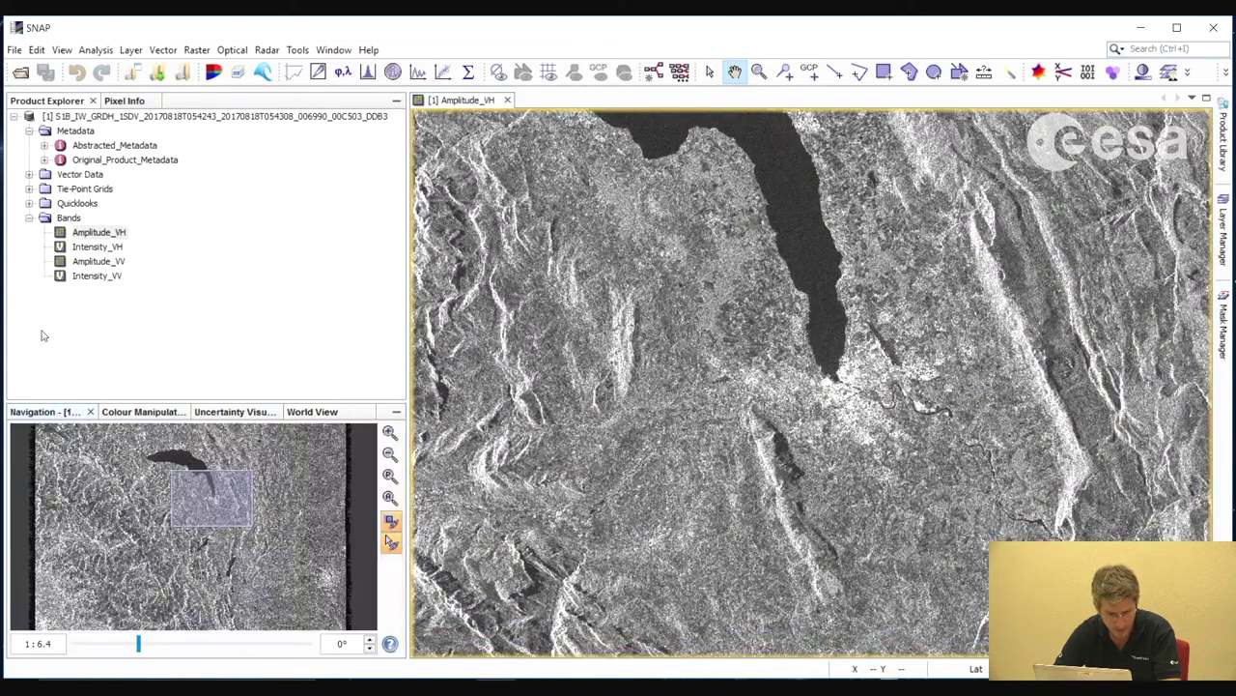
drag(202, 501, 195, 496)
drag(141, 645, 135, 644)
drag(913, 445, 903, 419)
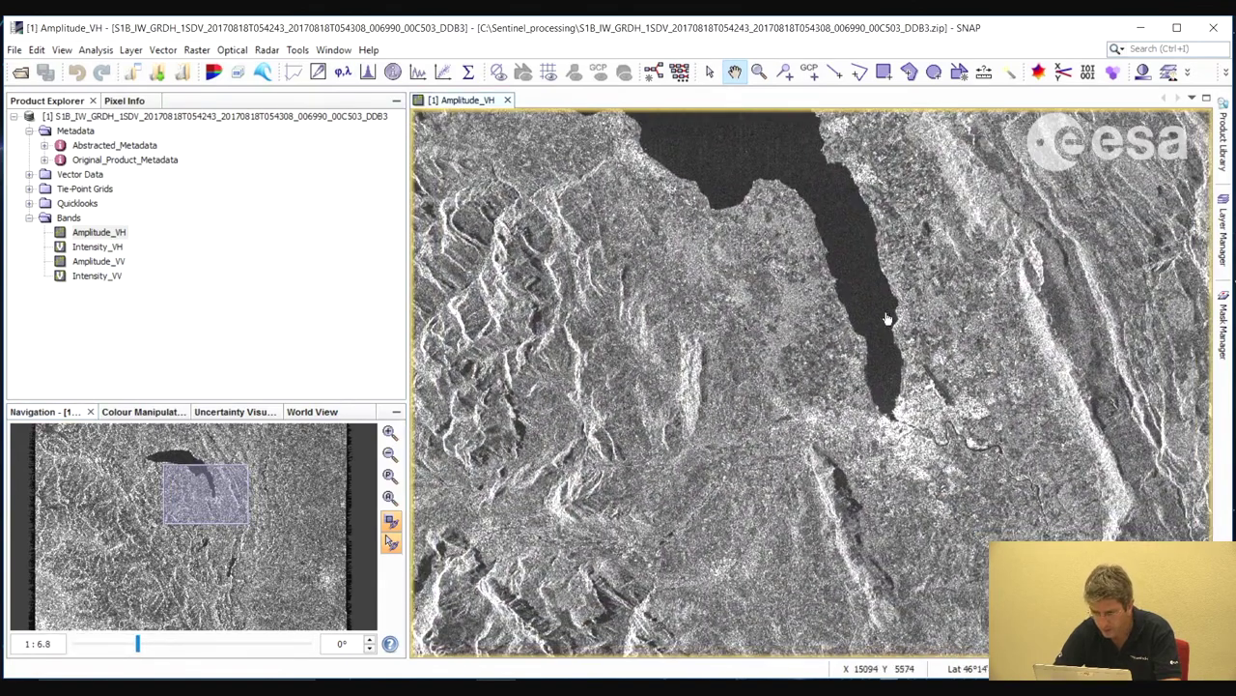
drag(835, 256, 875, 279)
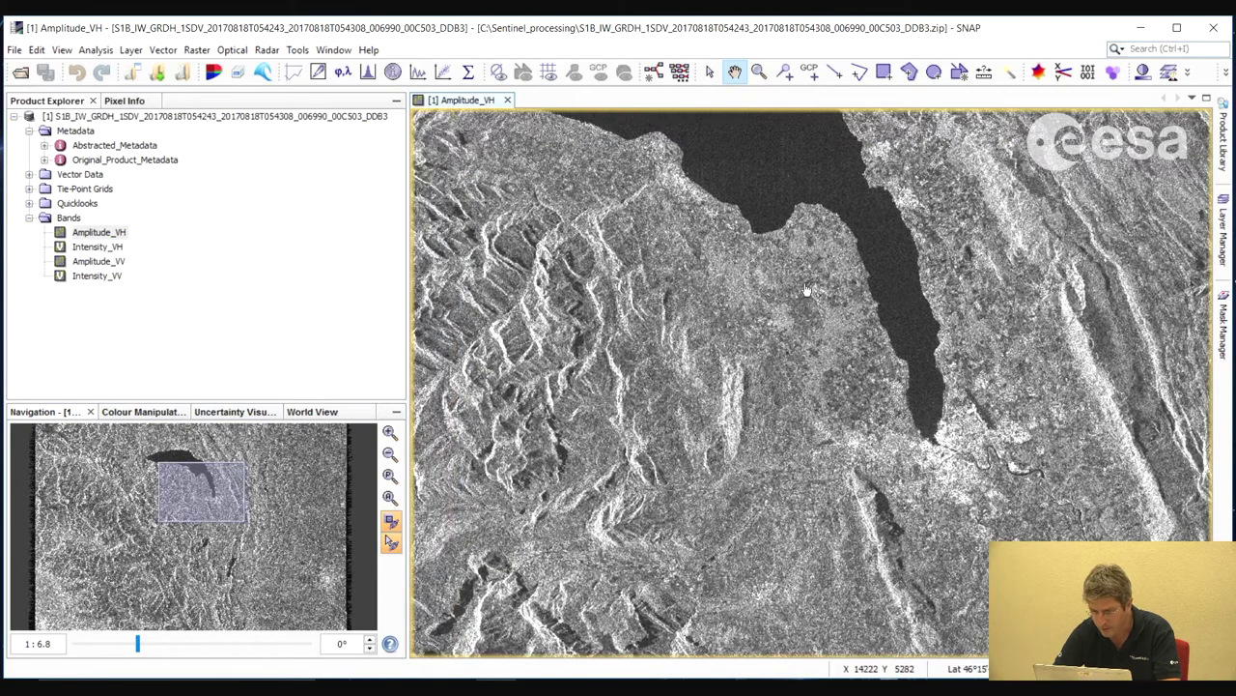
Pan the image to bring the lake and the river below it into view
scroll(806, 288, up, 5)
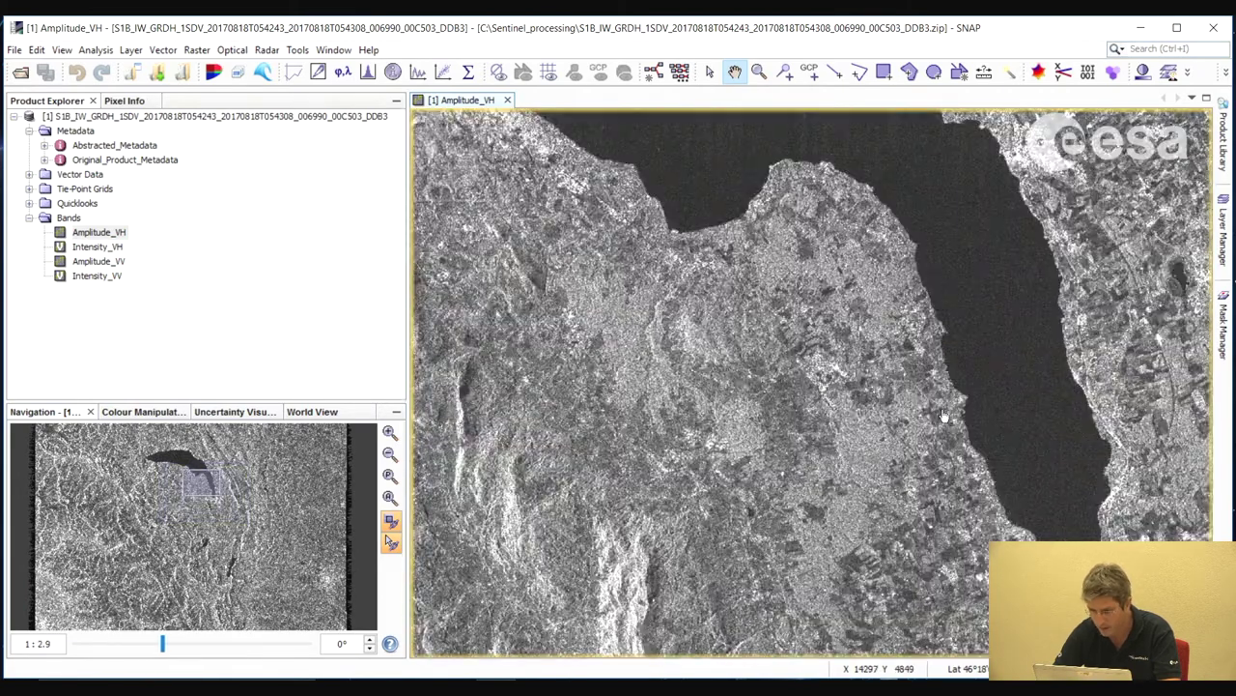
drag(986, 404, 712, 461)
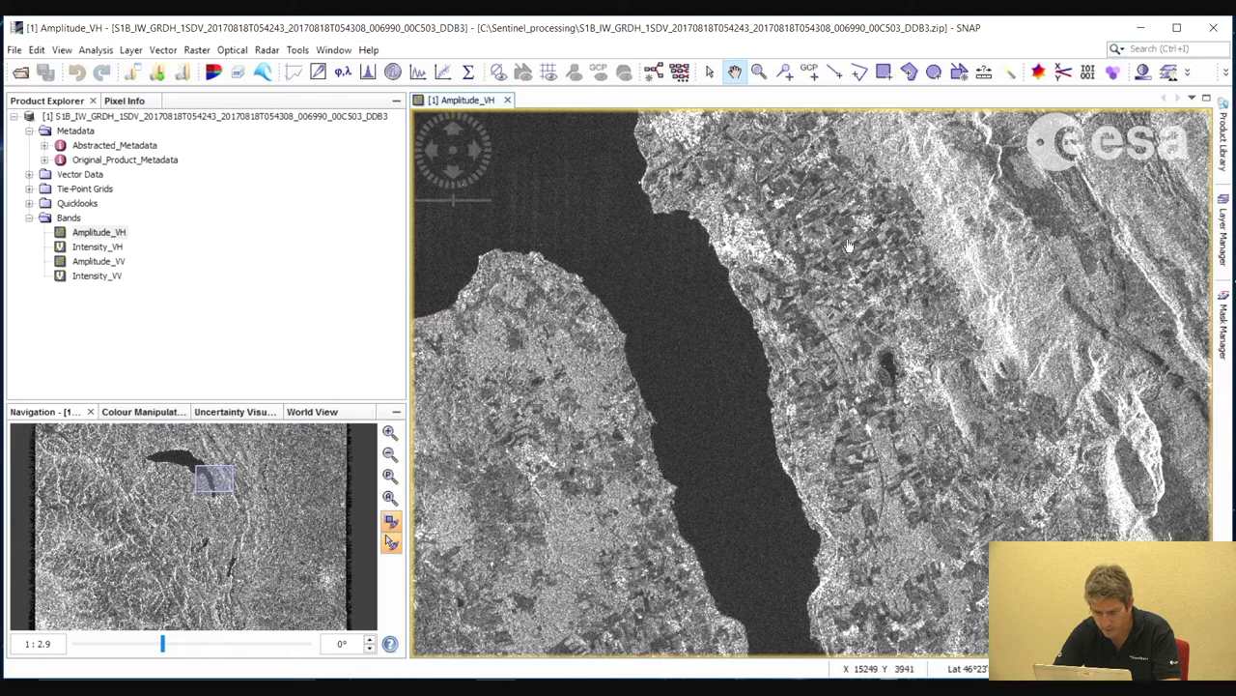
drag(611, 485, 686, 378)
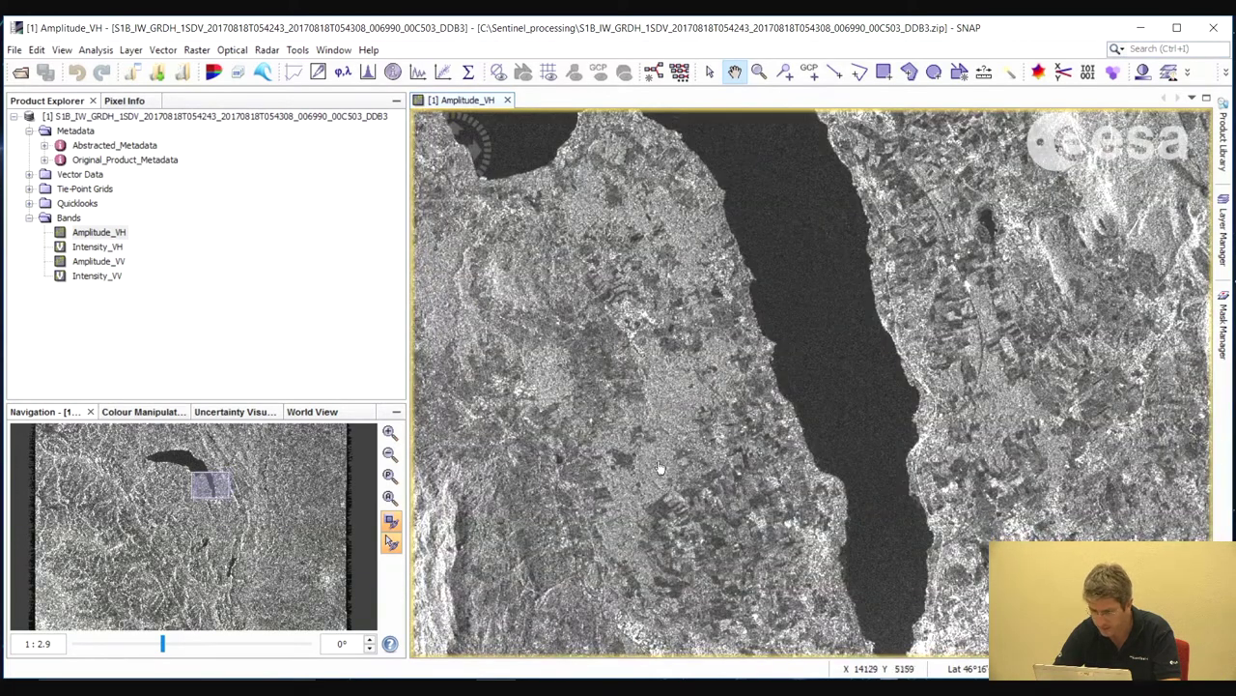
drag(504, 407, 458, 363)
drag(999, 376, 999, 246)
drag(1095, 570, 1096, 408)
drag(806, 219, 806, 294)
drag(932, 469, 895, 388)
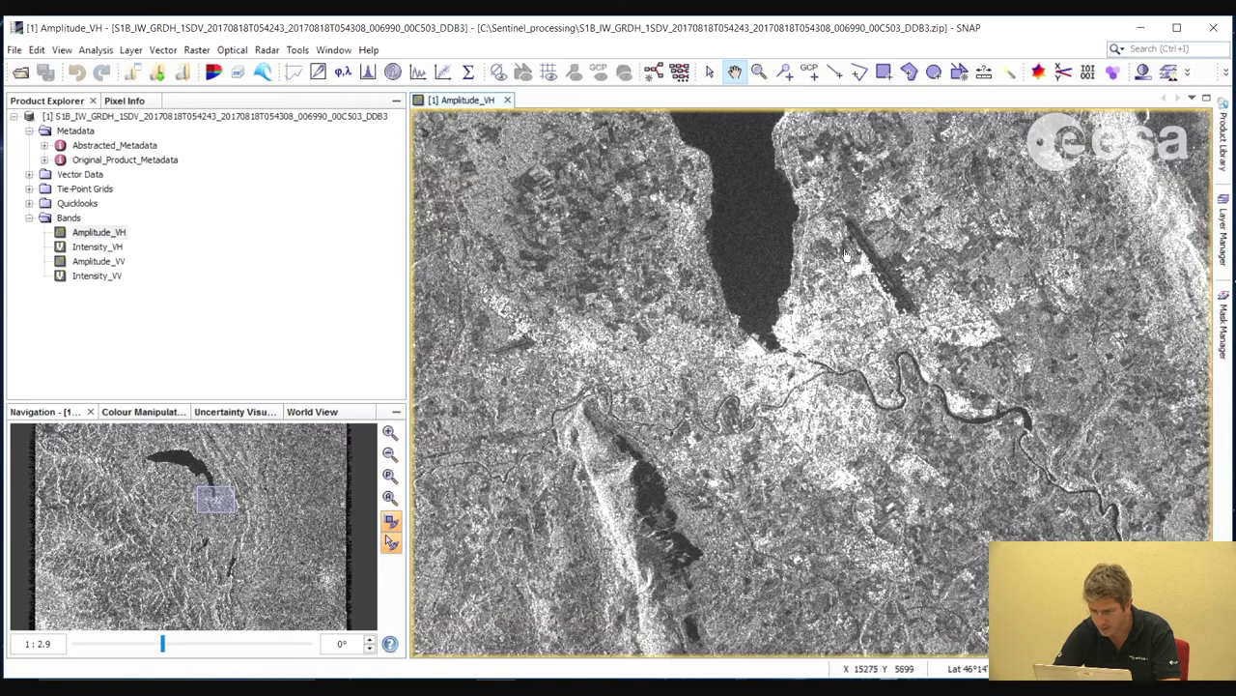
scroll(818, 348, down, 5)
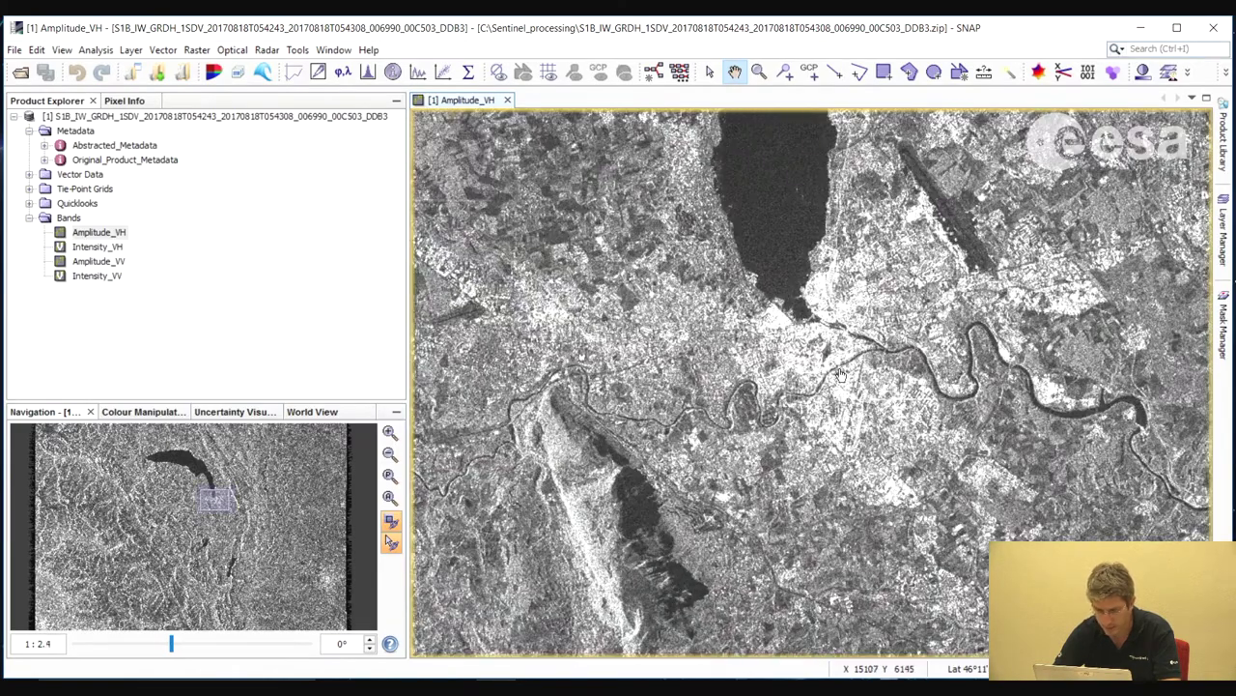
scroll(840, 384, down, 2)
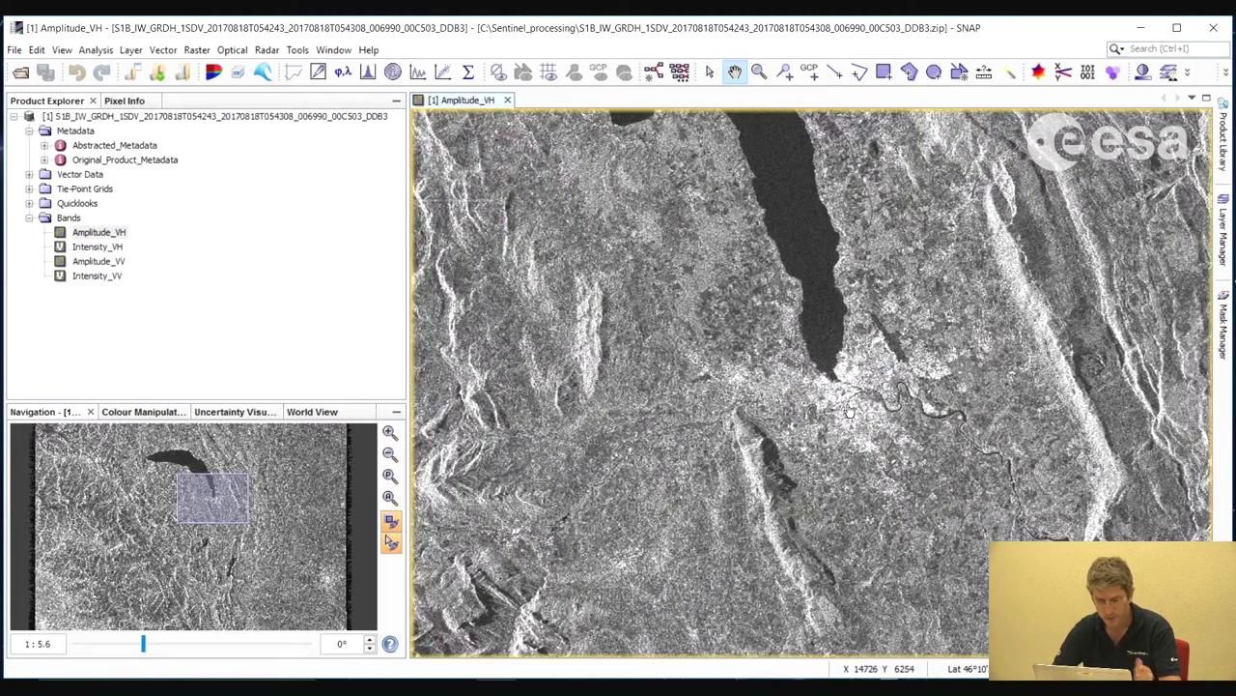
Recentre the view on the lake's southern end and Geneva city
drag(850, 413, 906, 402)
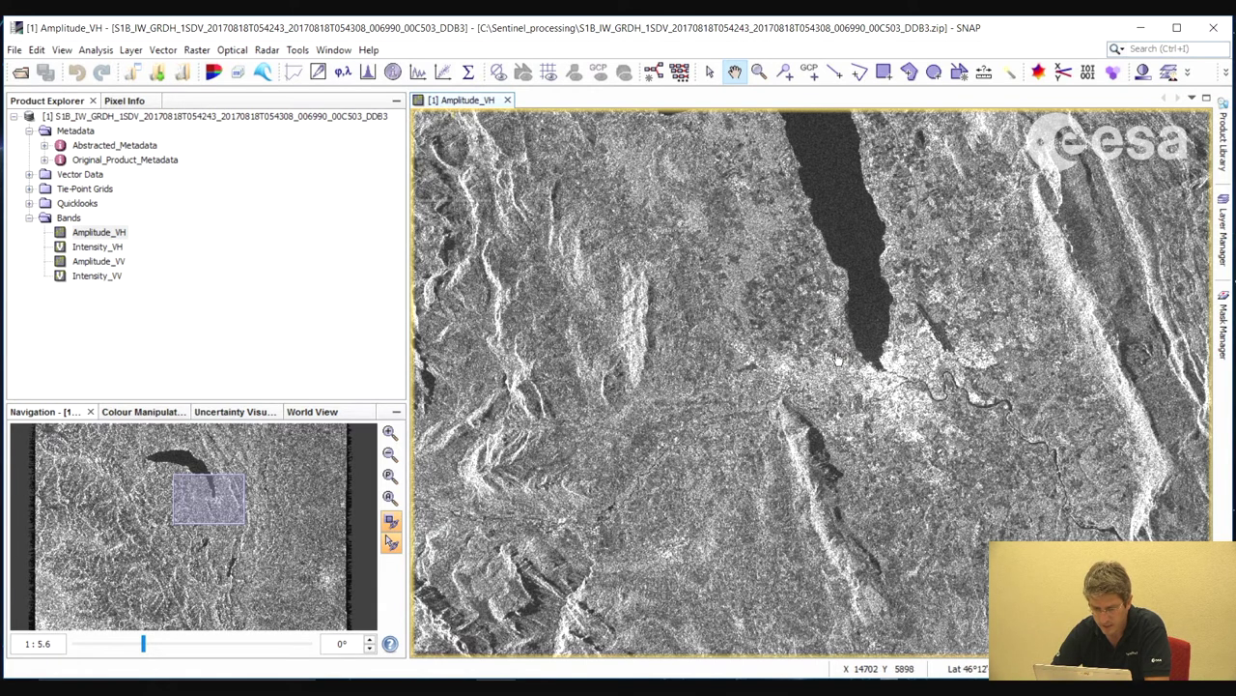
drag(667, 290, 657, 303)
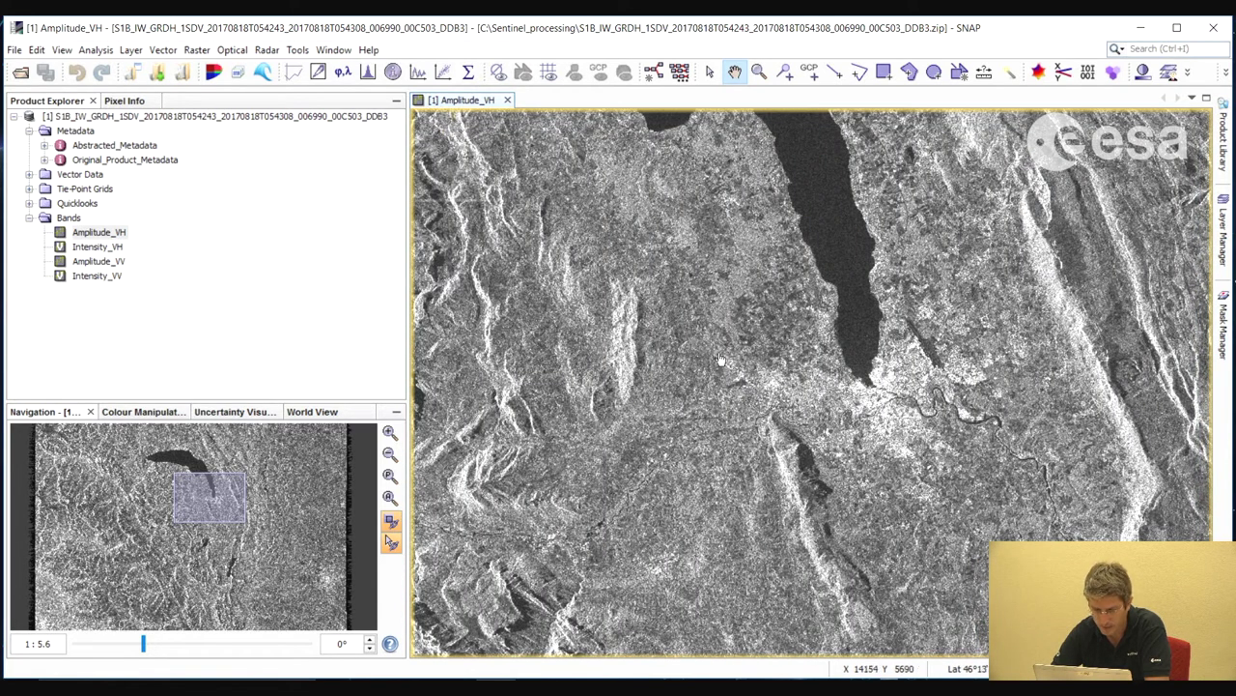
drag(538, 428, 577, 440)
scroll(578, 440, up, 4)
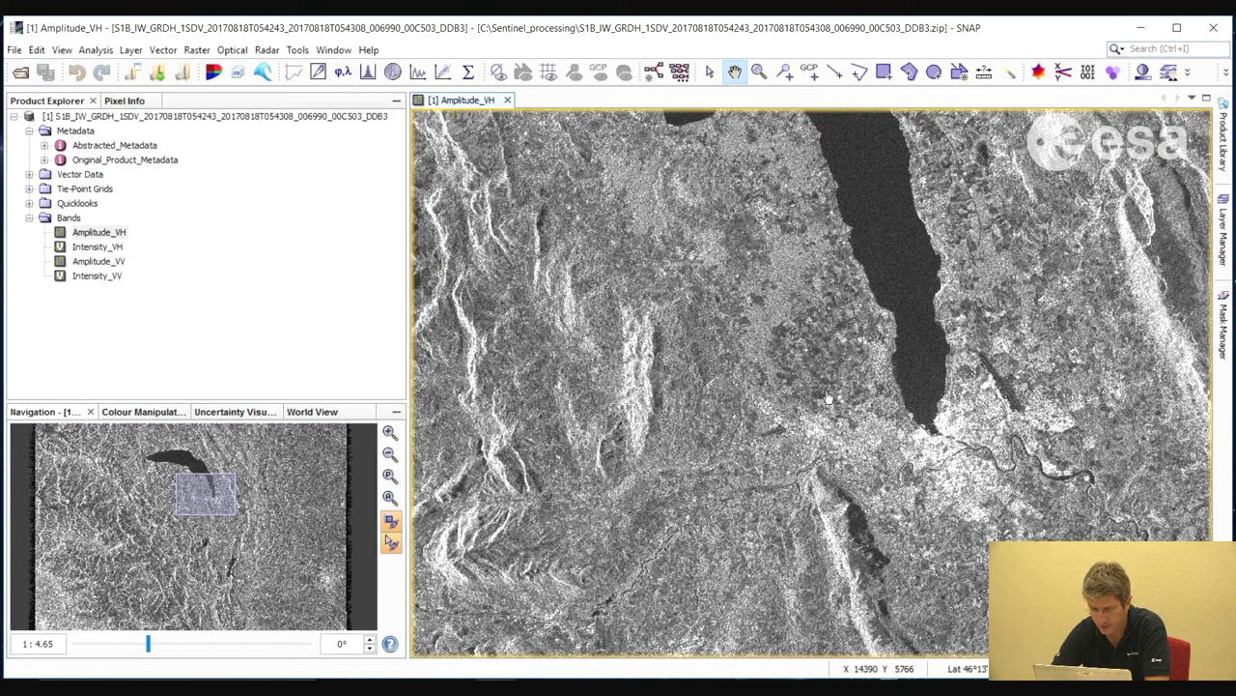
scroll(828, 397, up, 2)
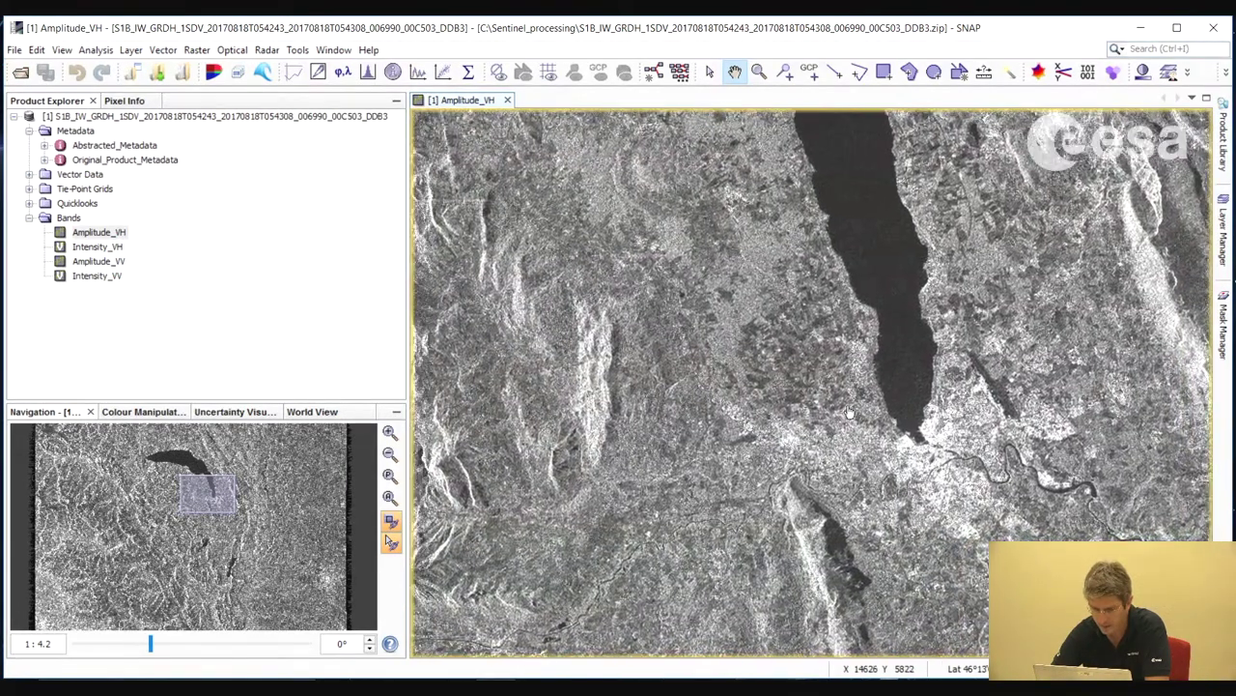
drag(848, 413, 875, 377)
scroll(876, 376, down, 2)
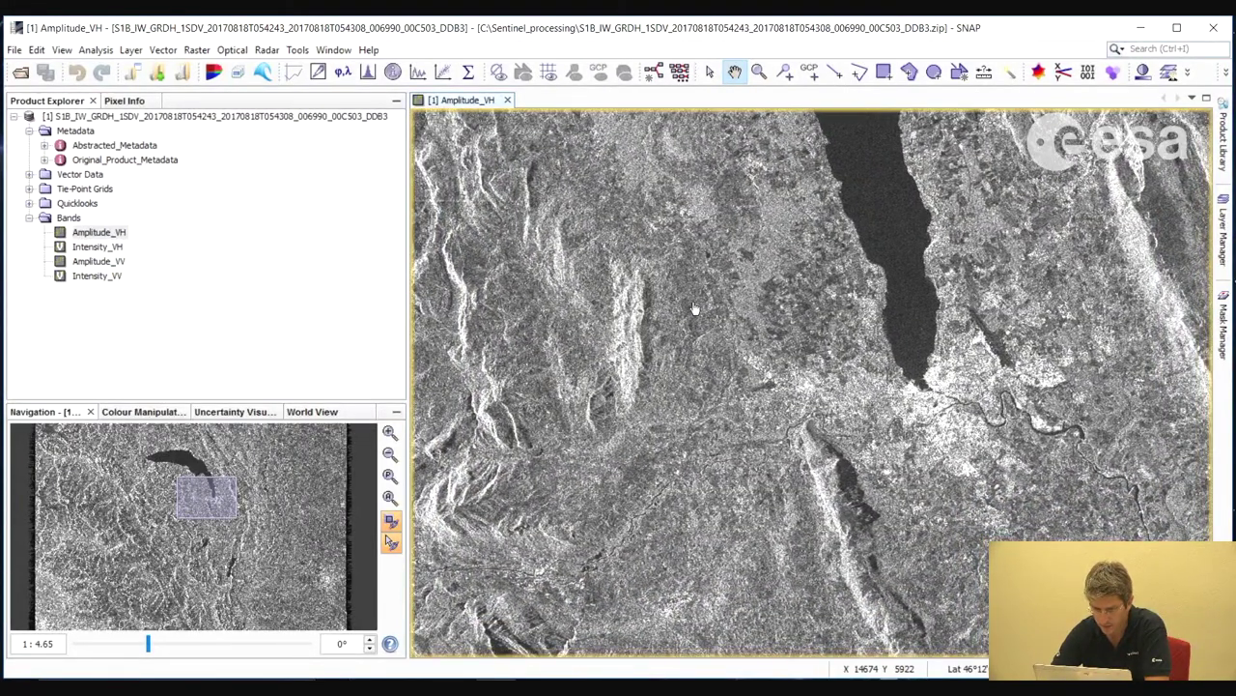
scroll(503, 251, up, 2)
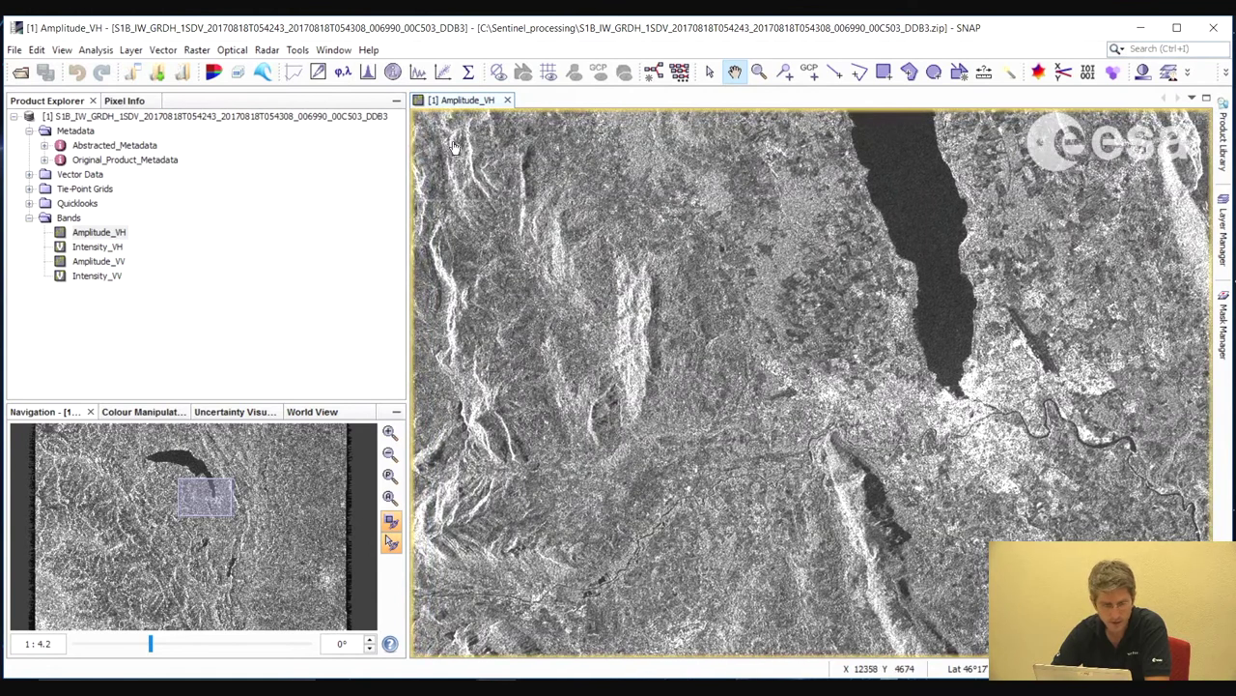
Create a Raster > Subset of latitudes 46.106–46.299 and longitudes 5.924–6.531
click(199, 50)
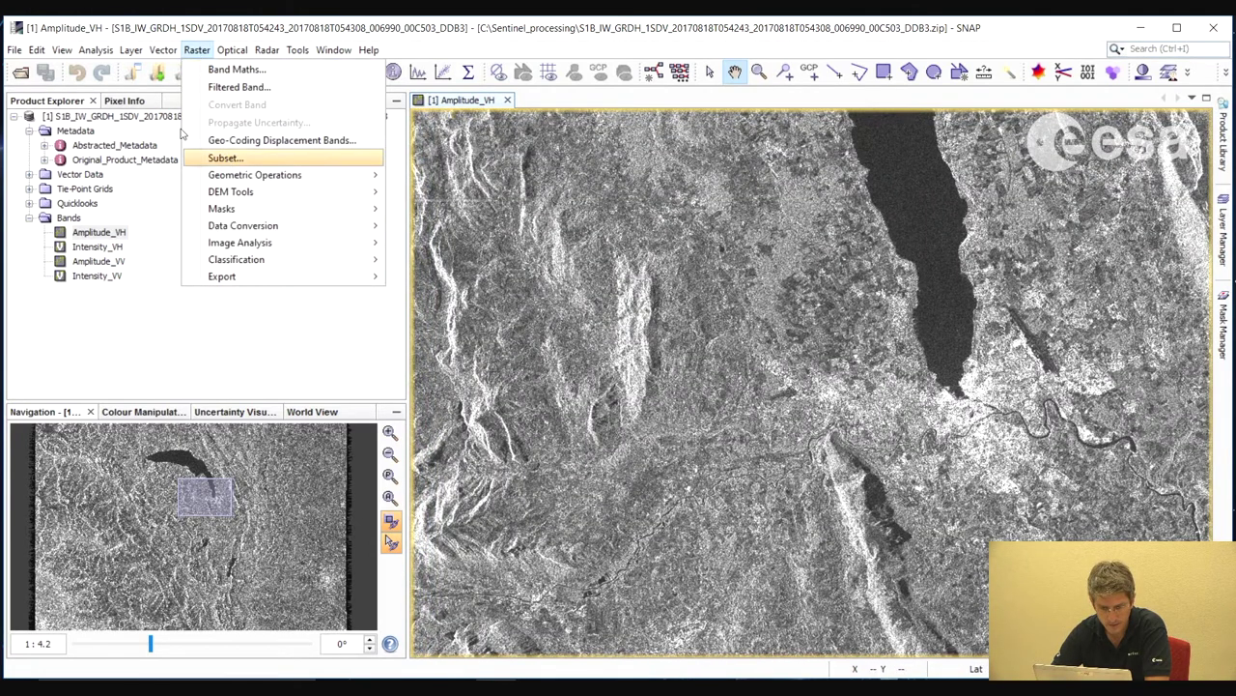
key(Return)
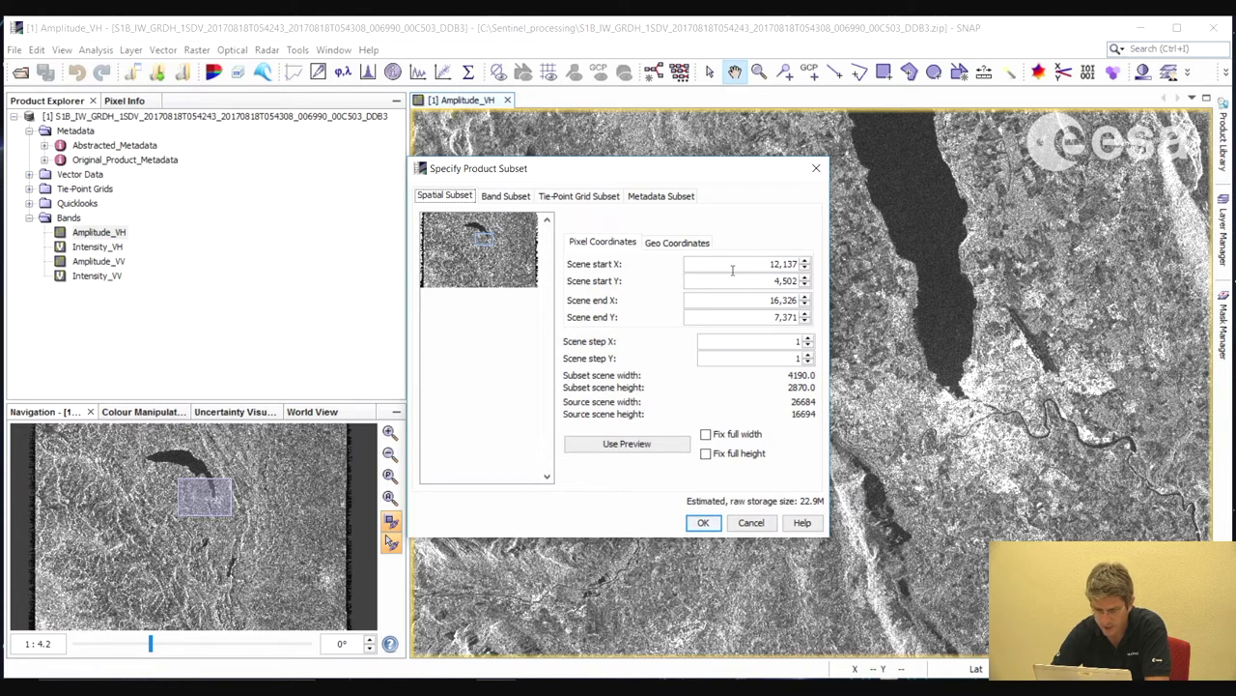
click(673, 245)
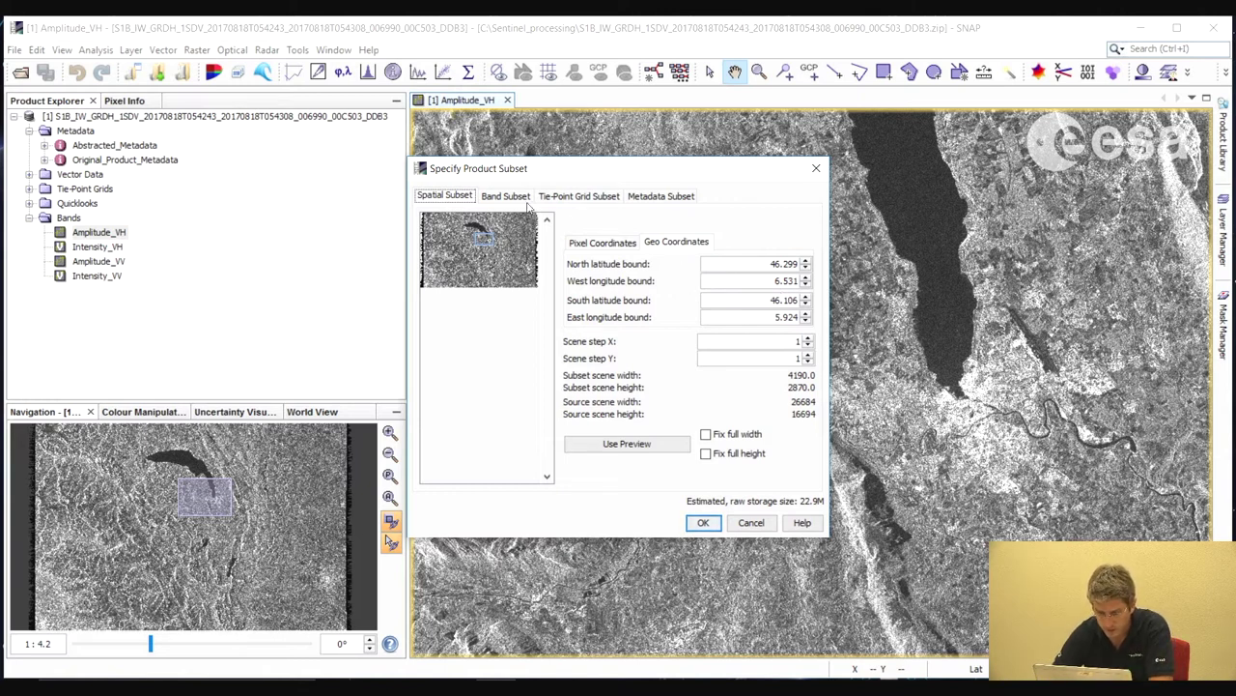
click(704, 524)
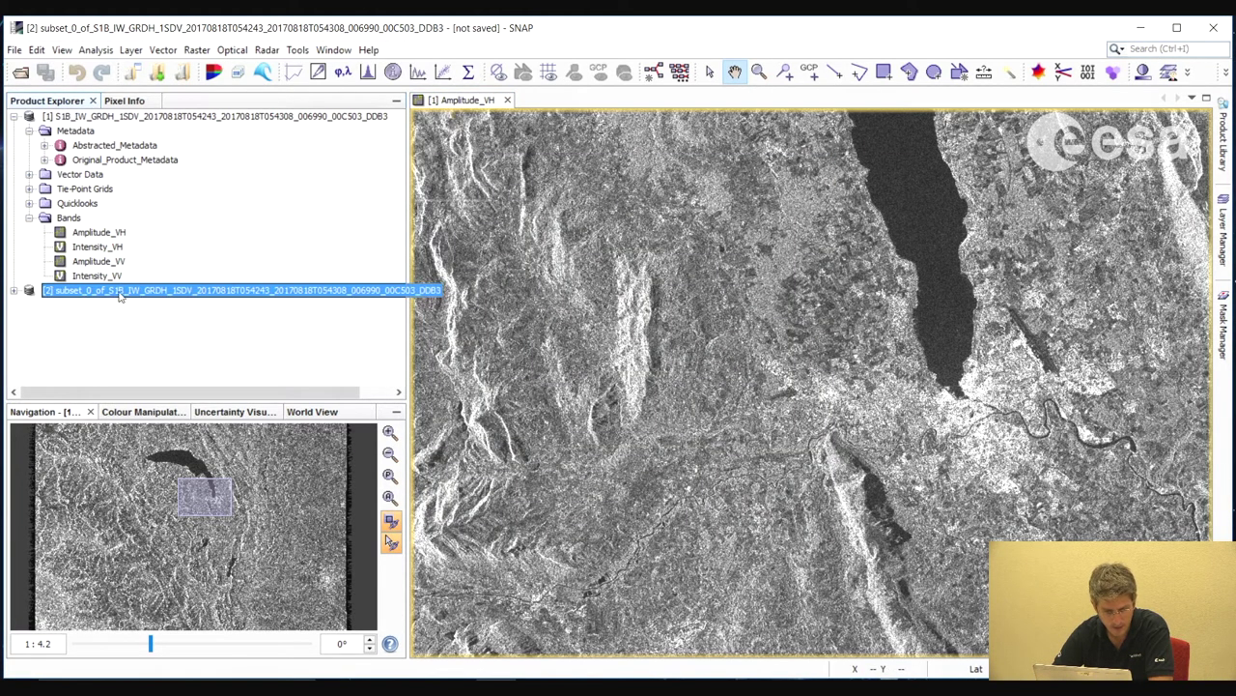
Close the original Amplitude_VH image view and expand subset product [2]
click(15, 50)
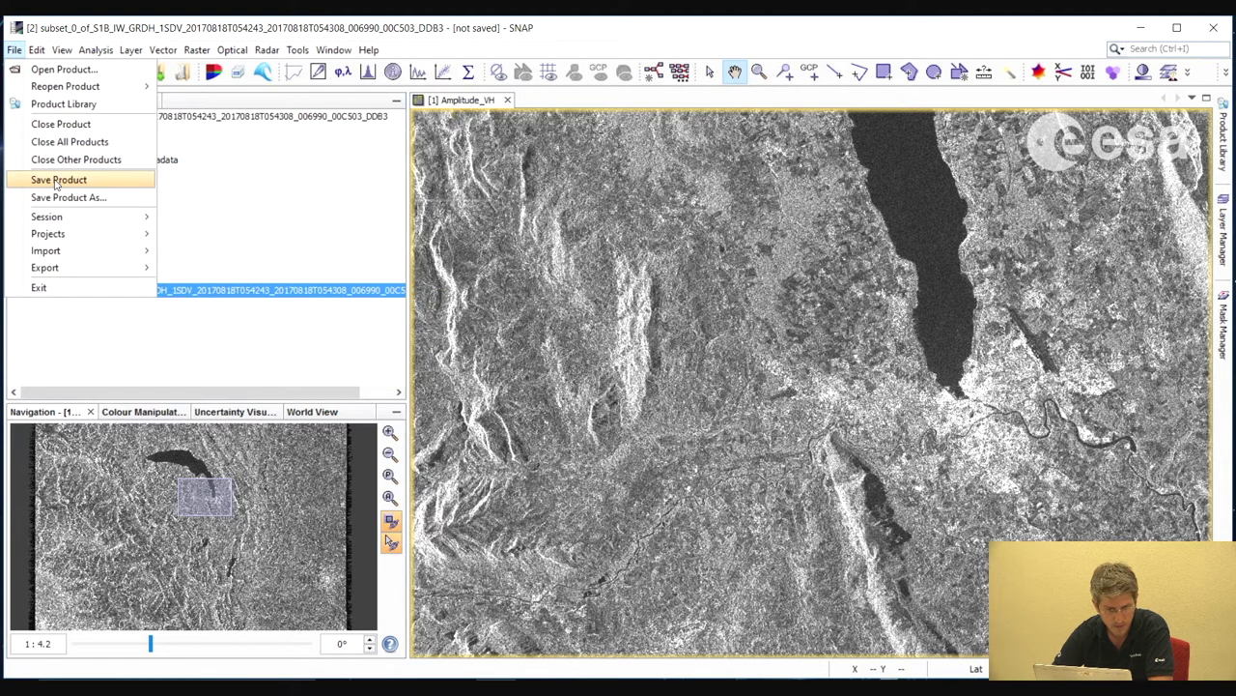
click(87, 19)
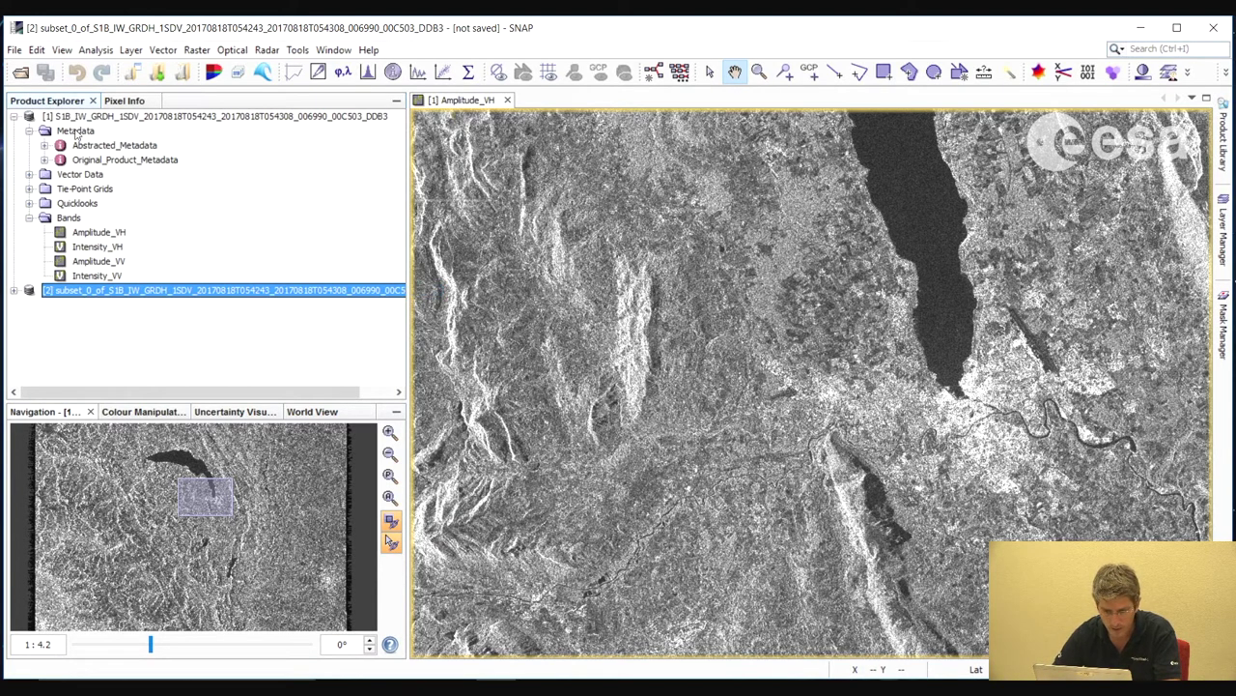
click(506, 99)
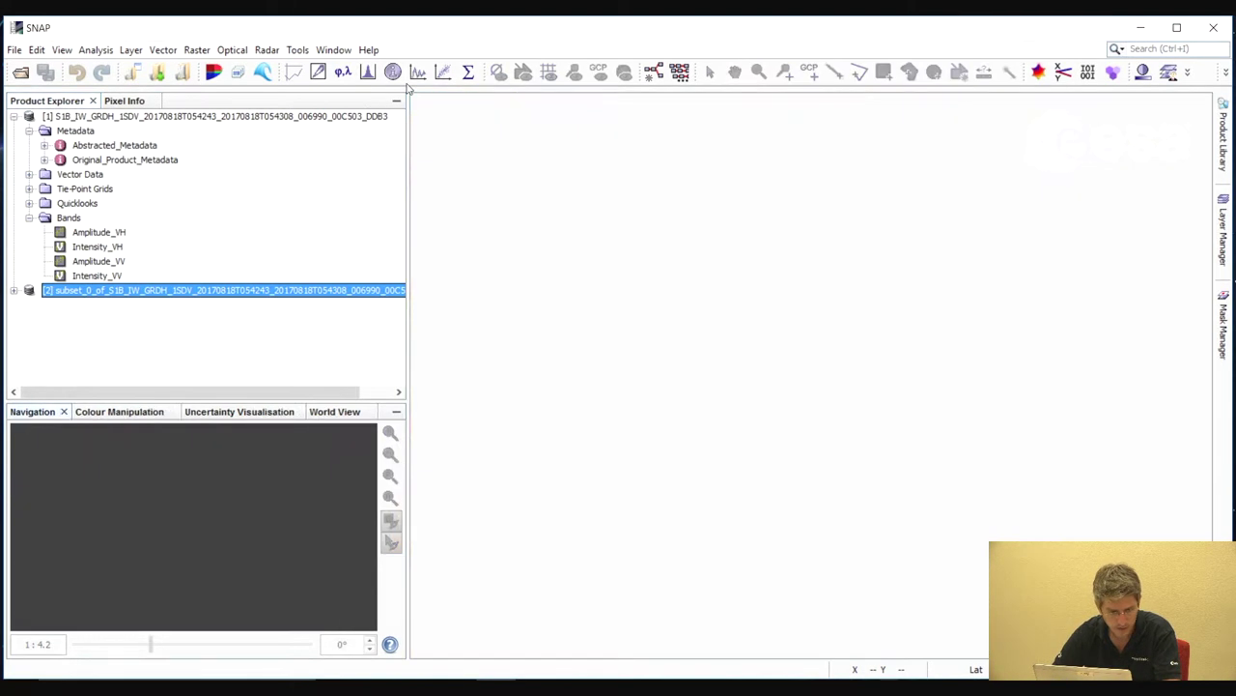
click(14, 291)
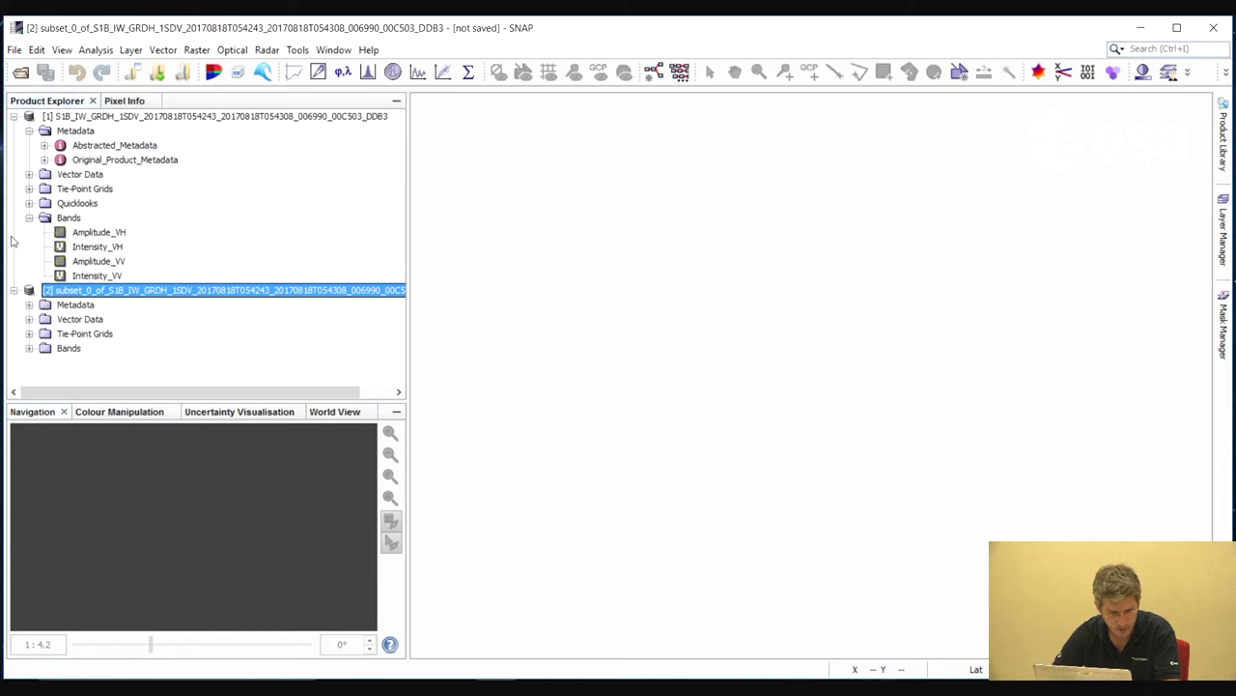
Open subset [2]'s Amplitude_VV and Amplitude_VH bands and arrange them with Window > Tile Evenly
click(30, 348)
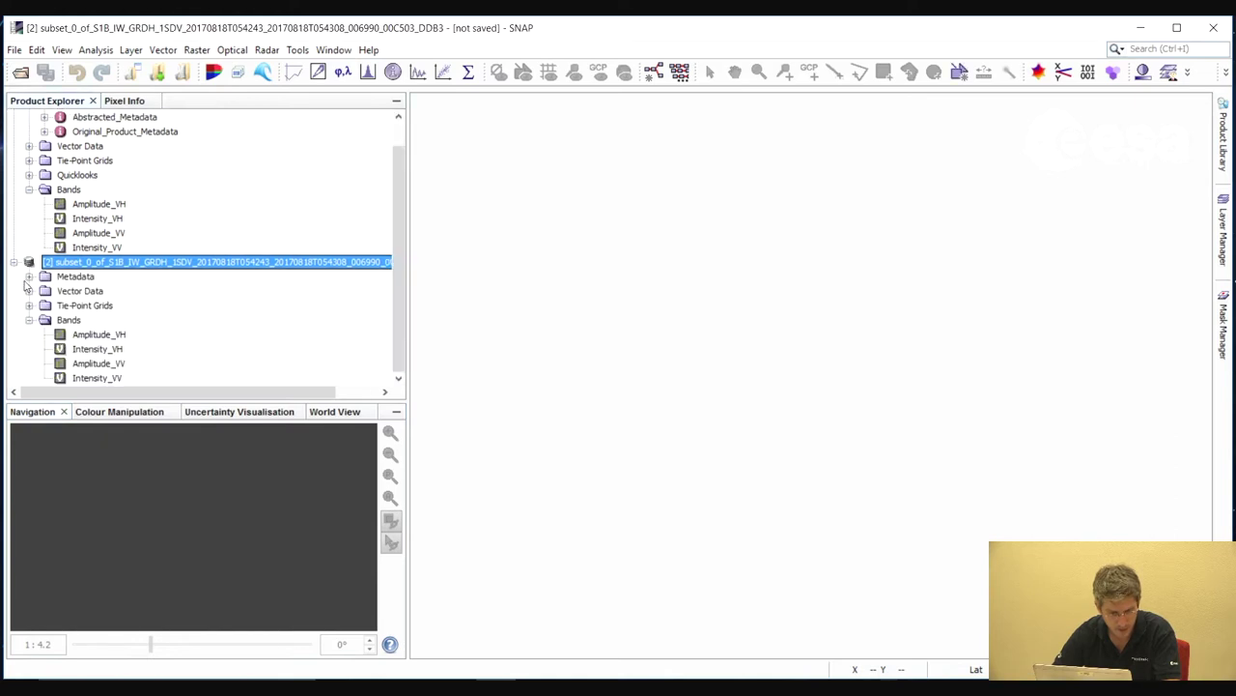
click(99, 334)
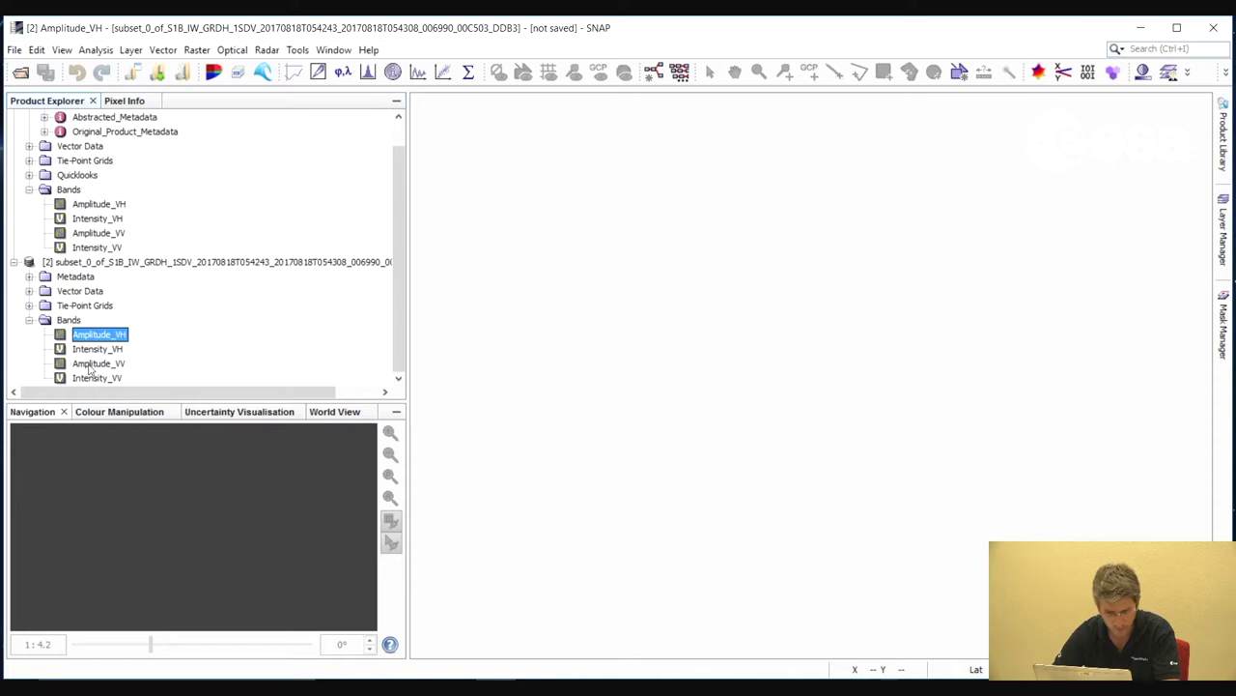
double_click(92, 364)
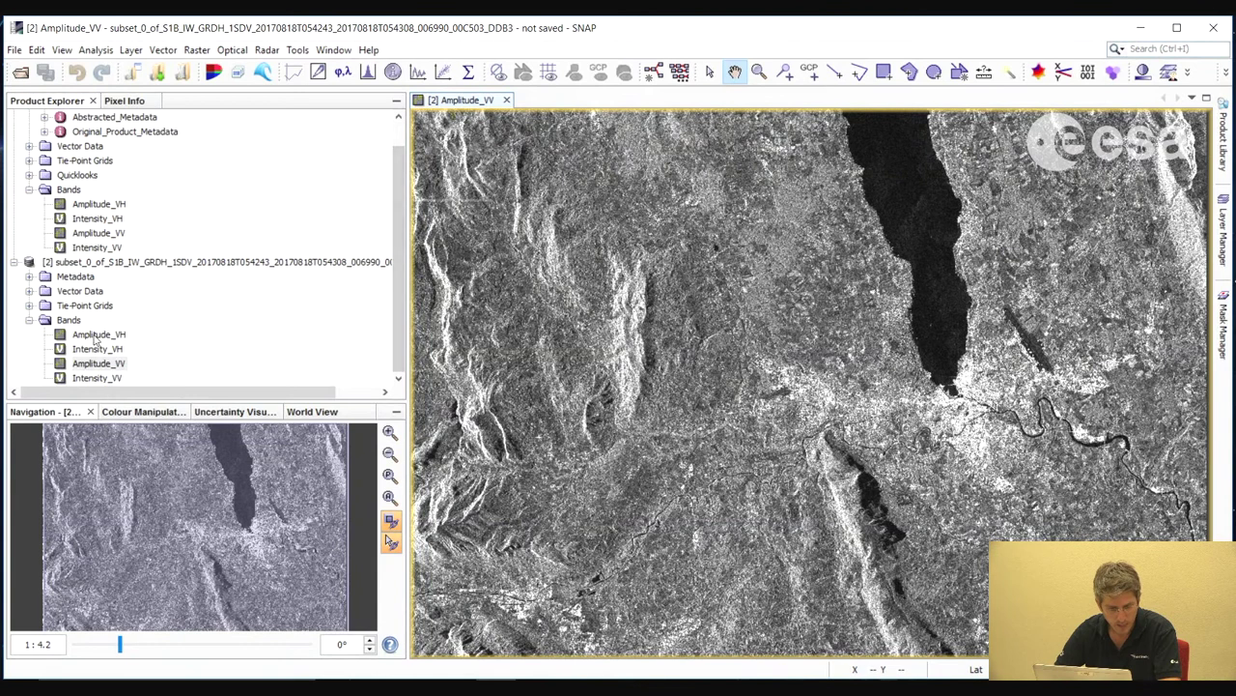
double_click(99, 334)
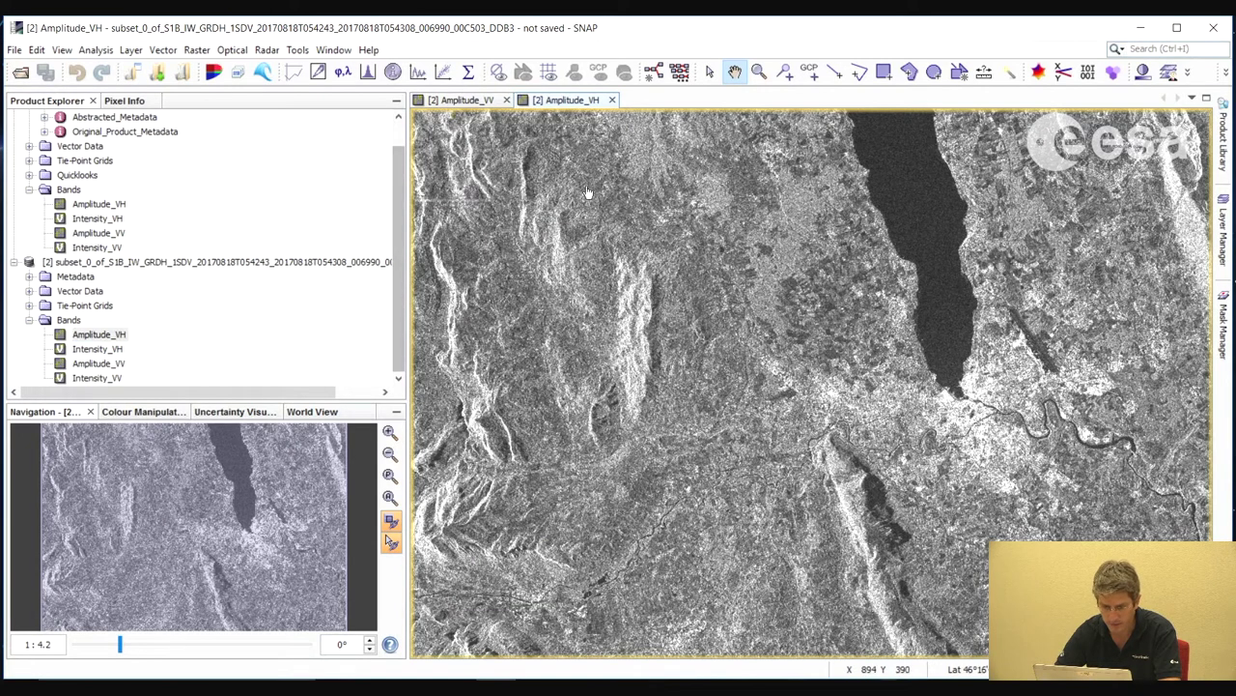
click(333, 49)
click(370, 217)
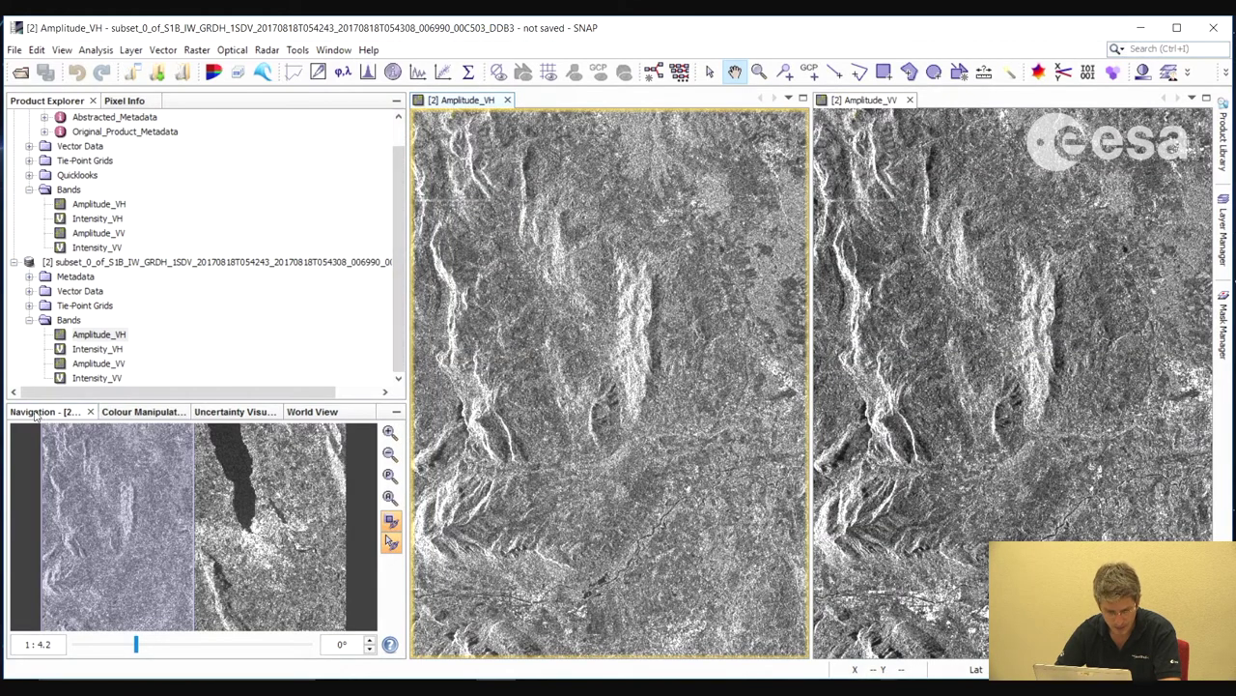
Turn on sync views and sync cursor, then pan and zoom both views over Geneva's city and river
click(391, 523)
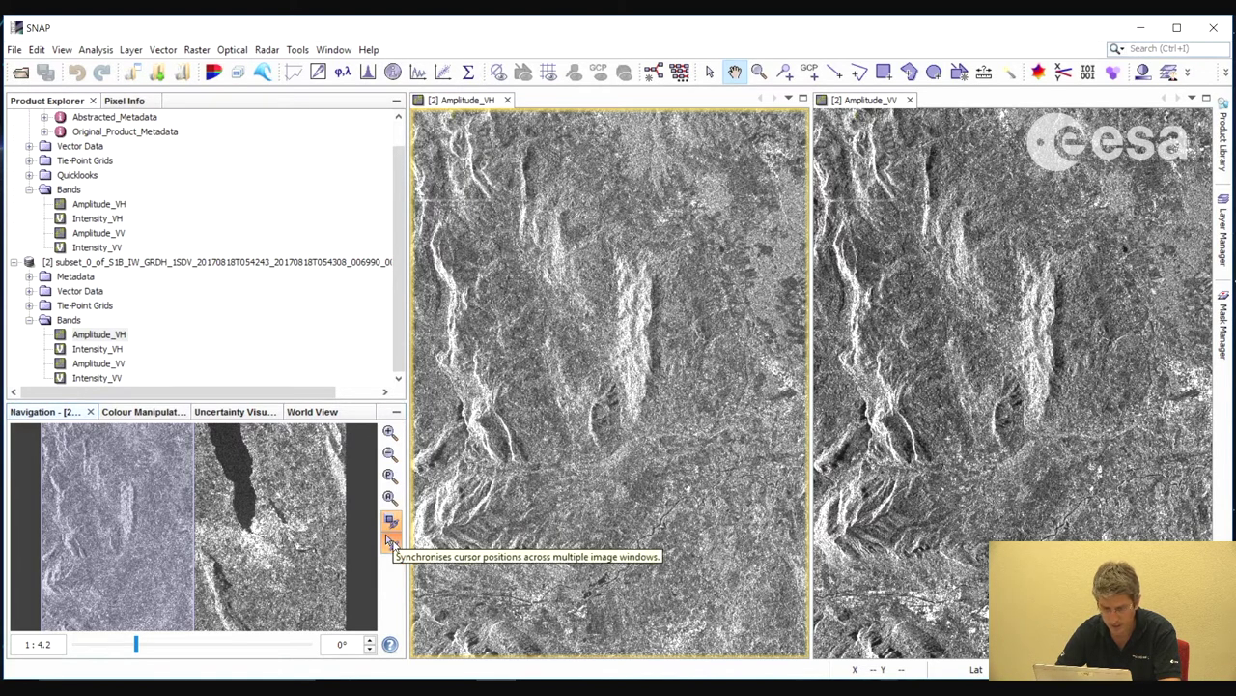
click(391, 541)
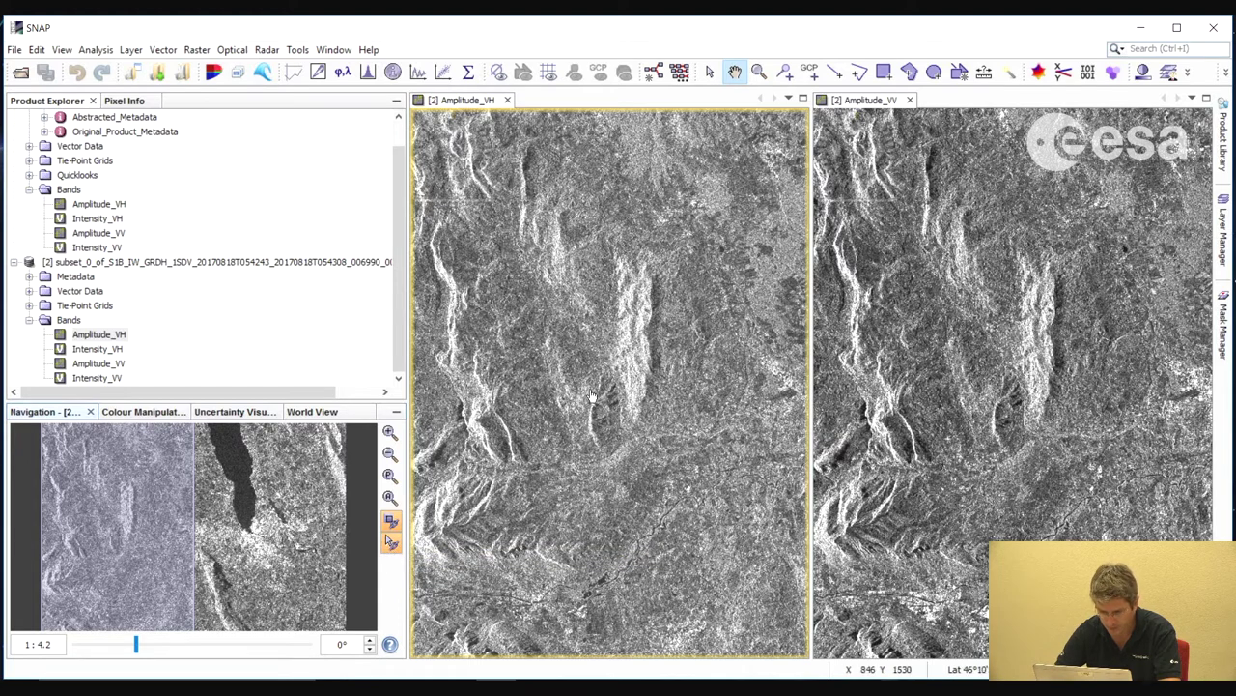
drag(681, 359, 645, 326)
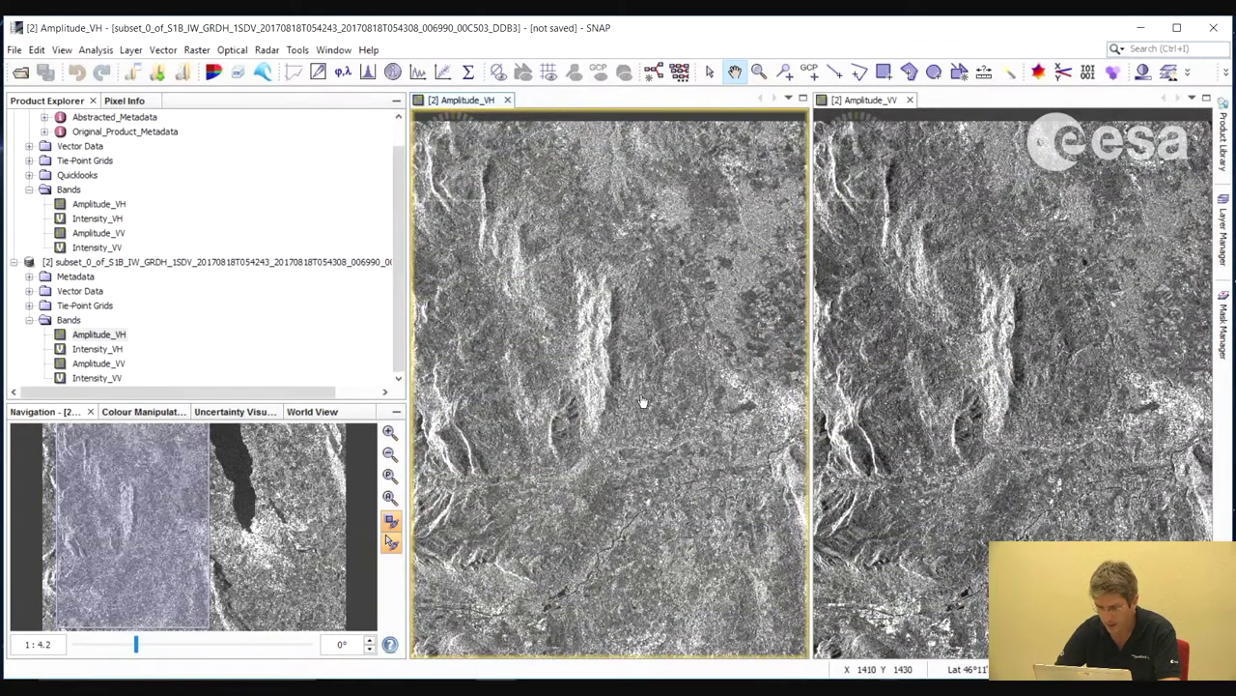
drag(649, 403, 619, 404)
drag(715, 425, 663, 413)
scroll(662, 414, up, 3)
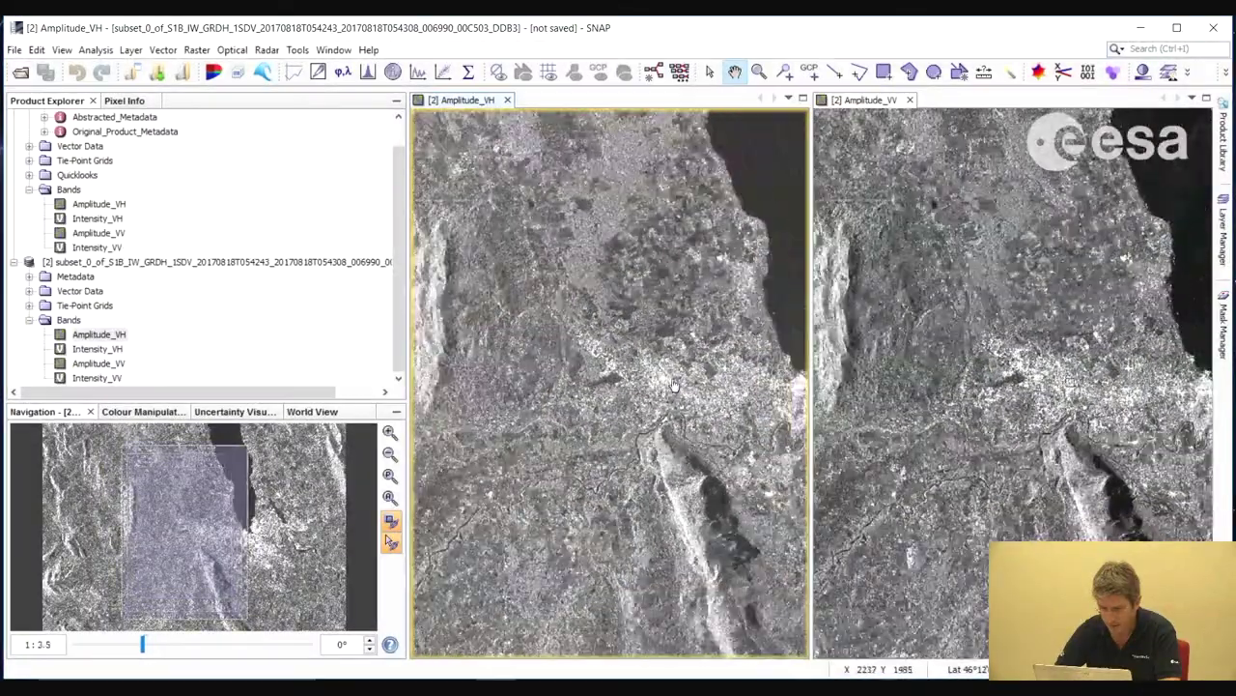
scroll(675, 384, up, 2)
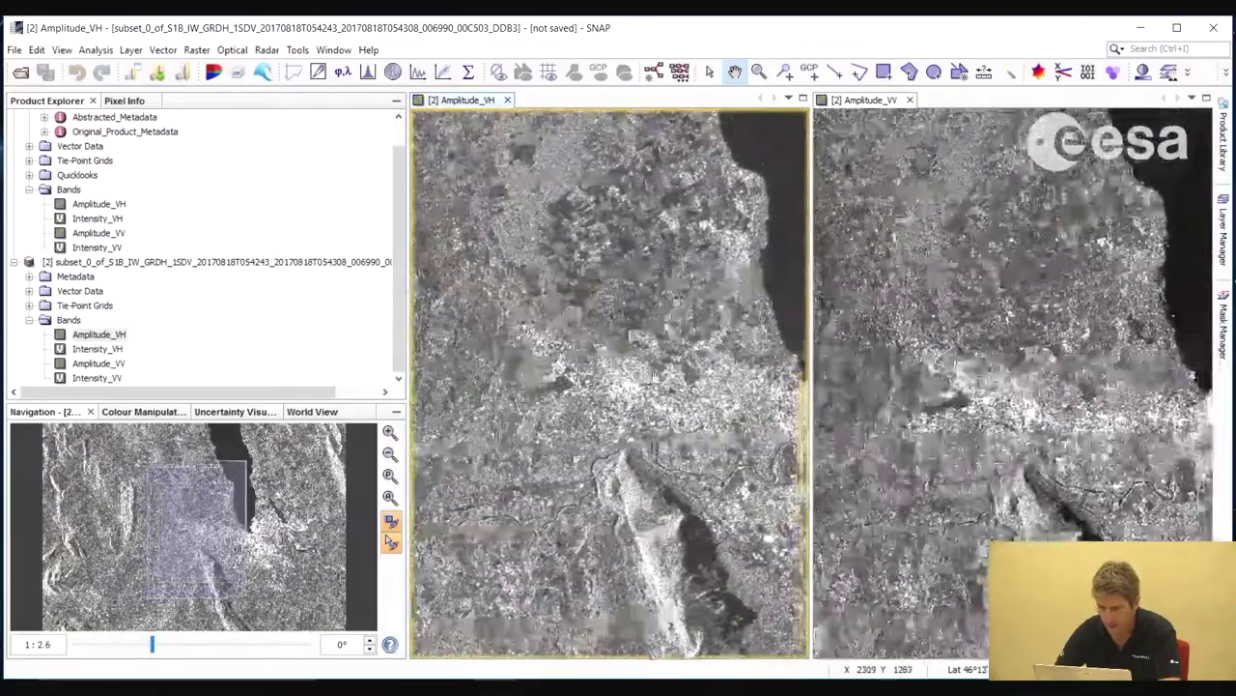
drag(506, 180, 532, 319)
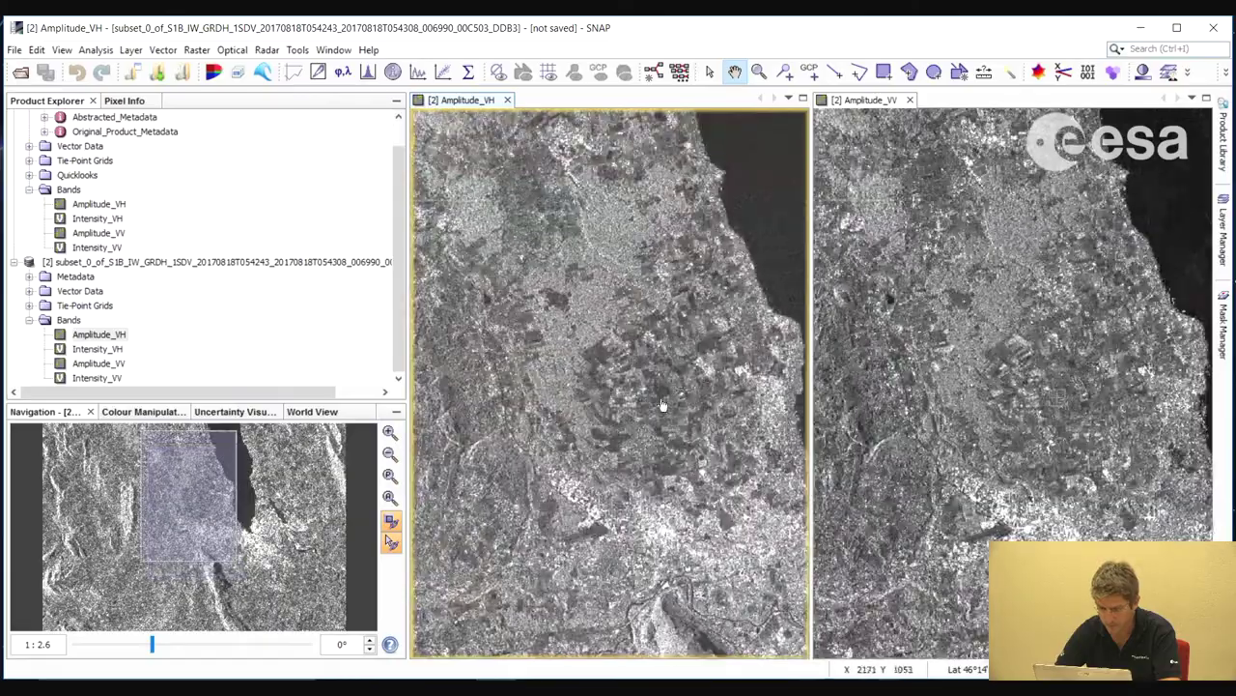
drag(674, 396, 645, 385)
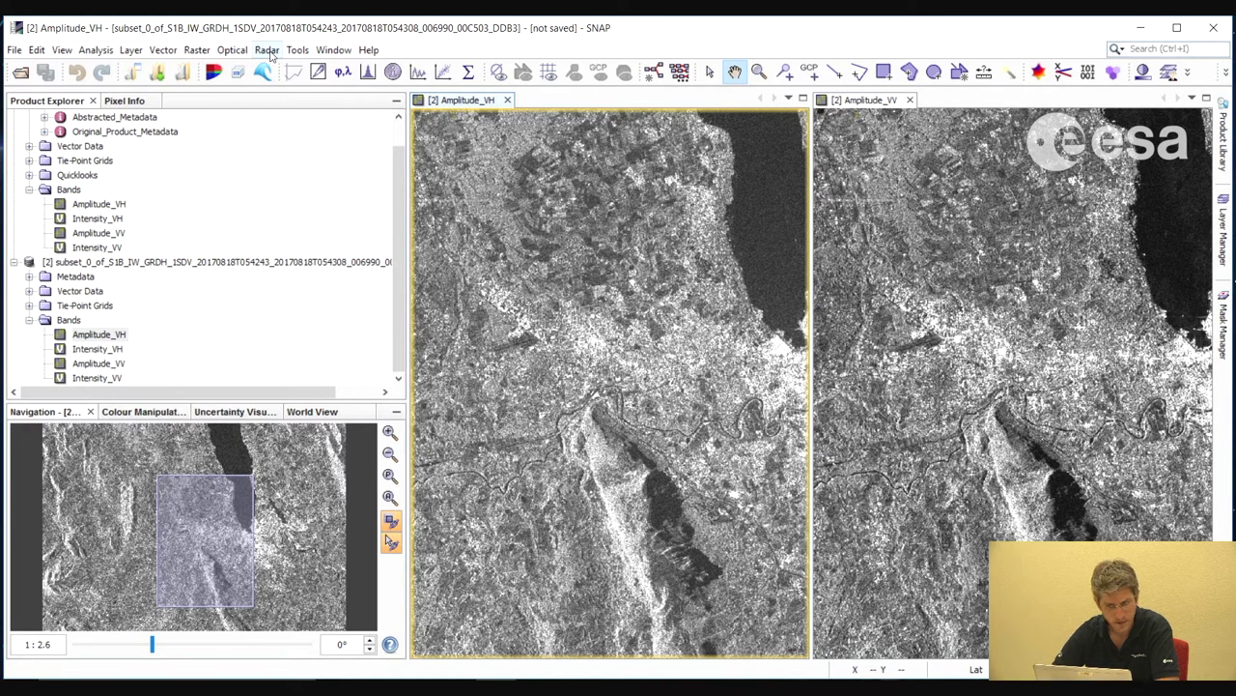
Open Radar > Radiometric > Calibration with sigma0 output and subset [2] as source
click(267, 49)
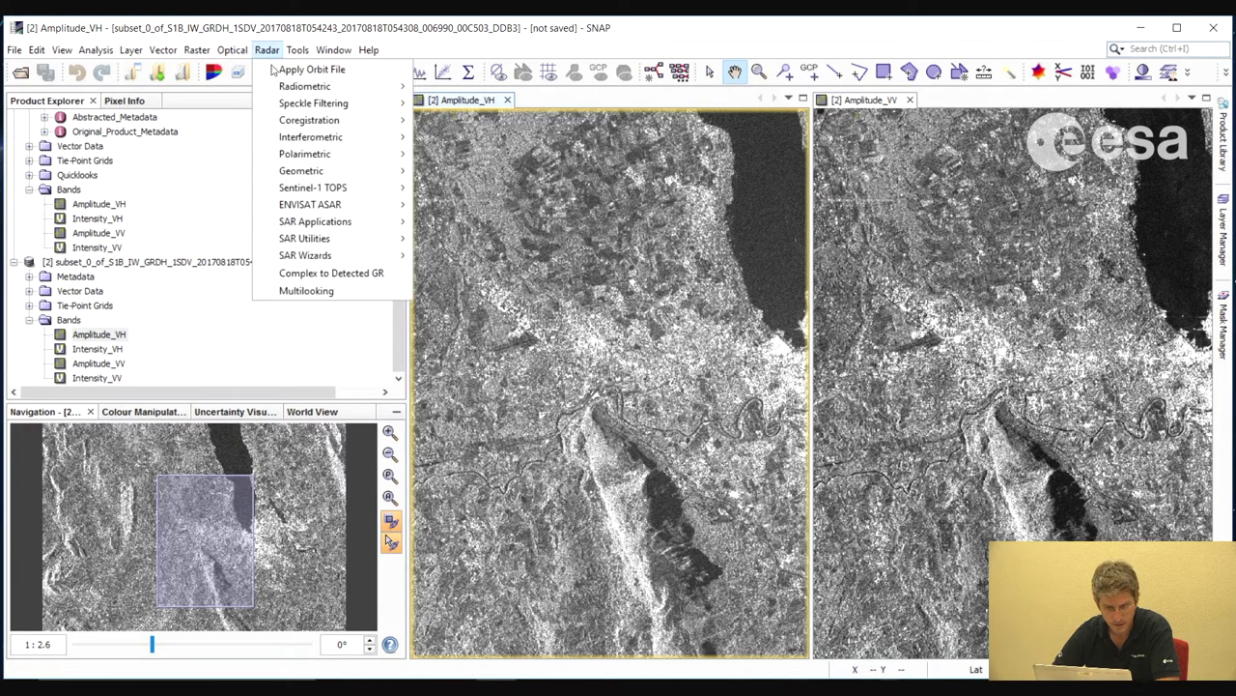
mouse_move(287, 123)
mouse_move(389, 87)
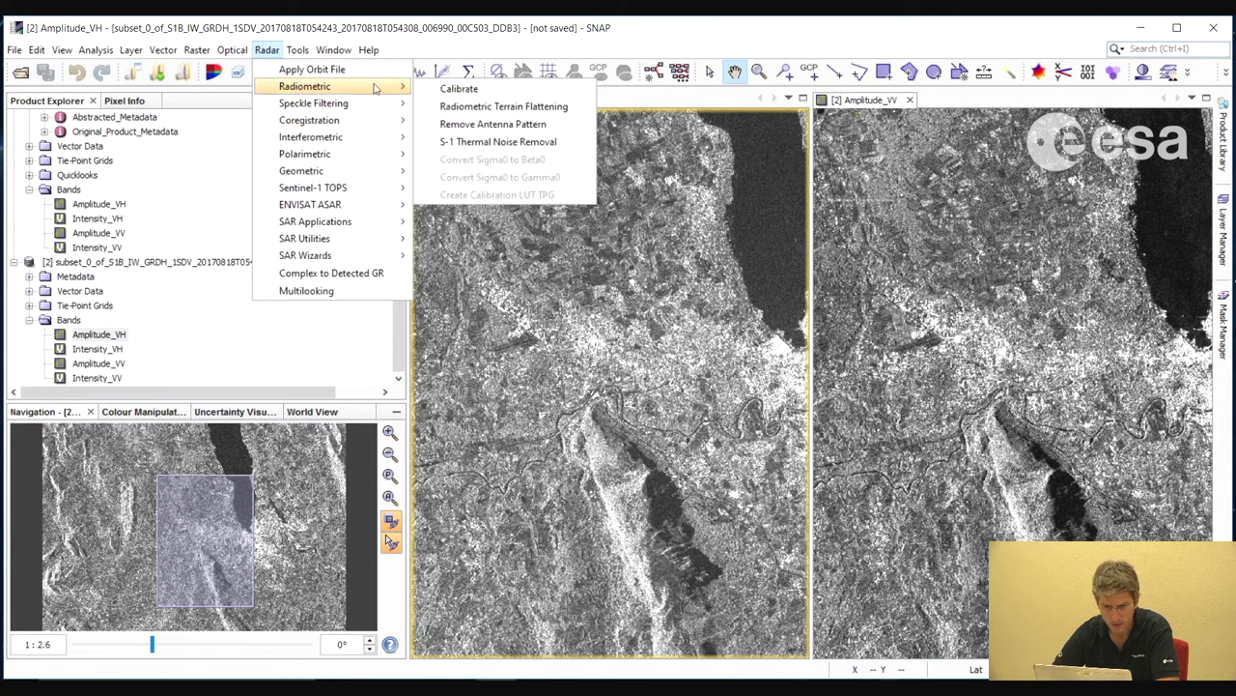
click(454, 89)
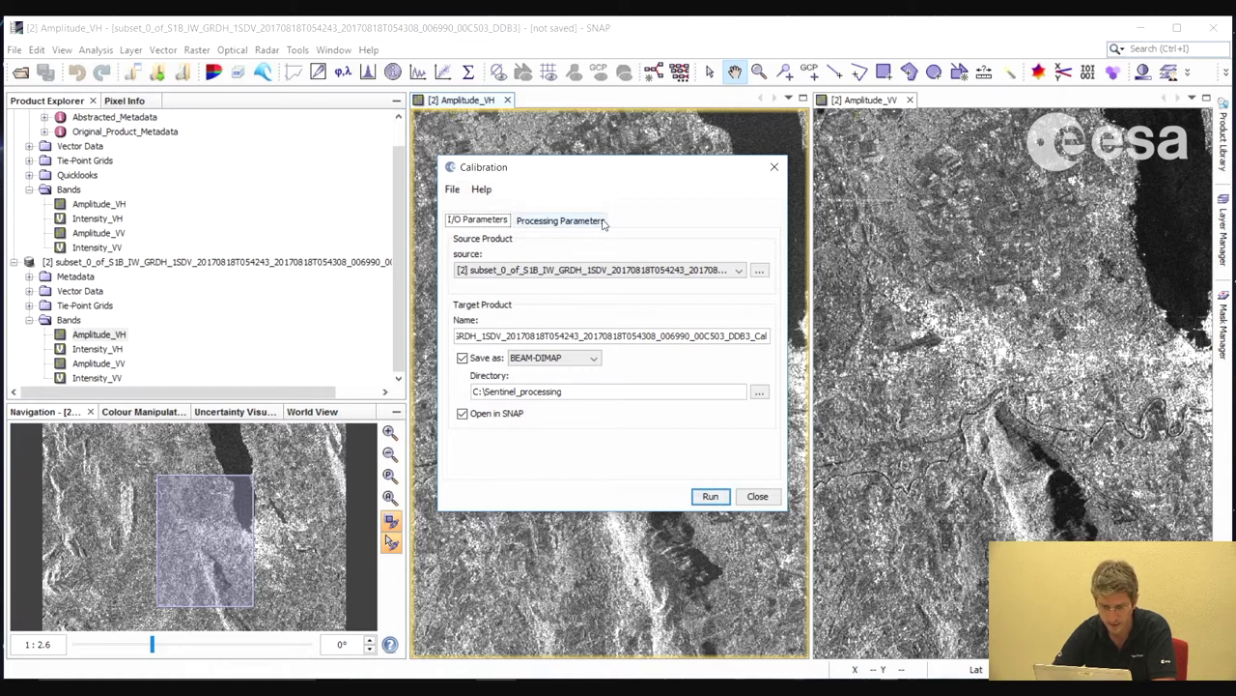
click(602, 221)
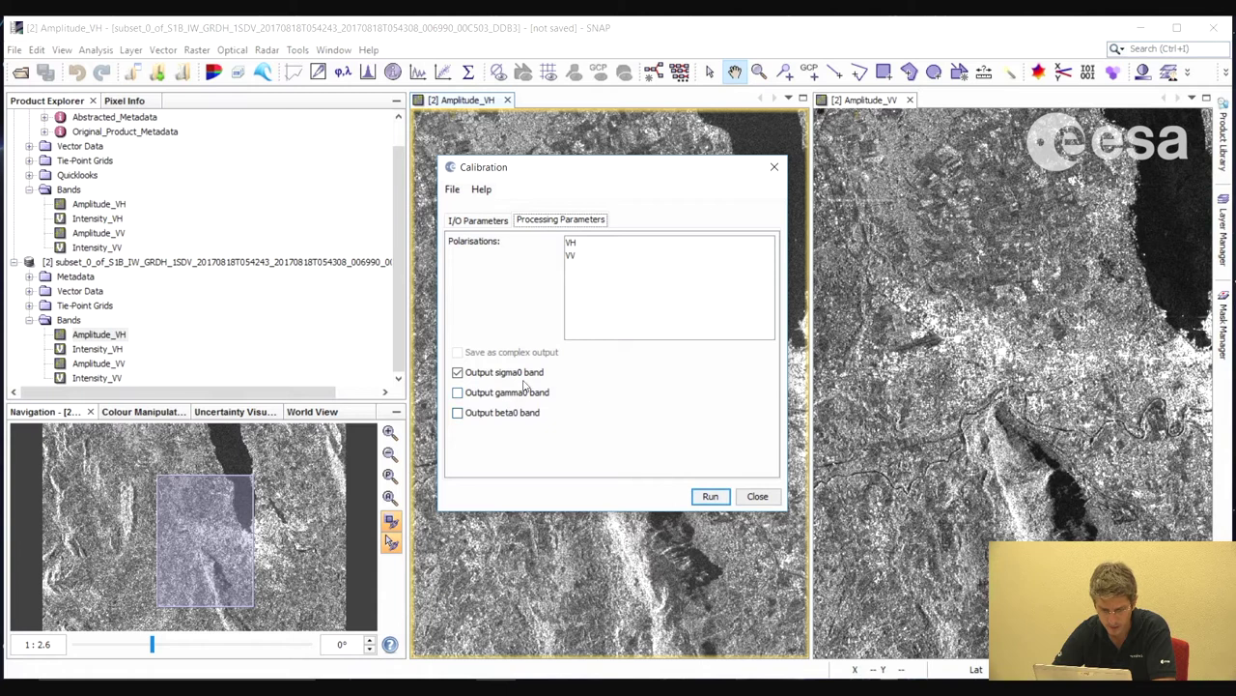
click(482, 227)
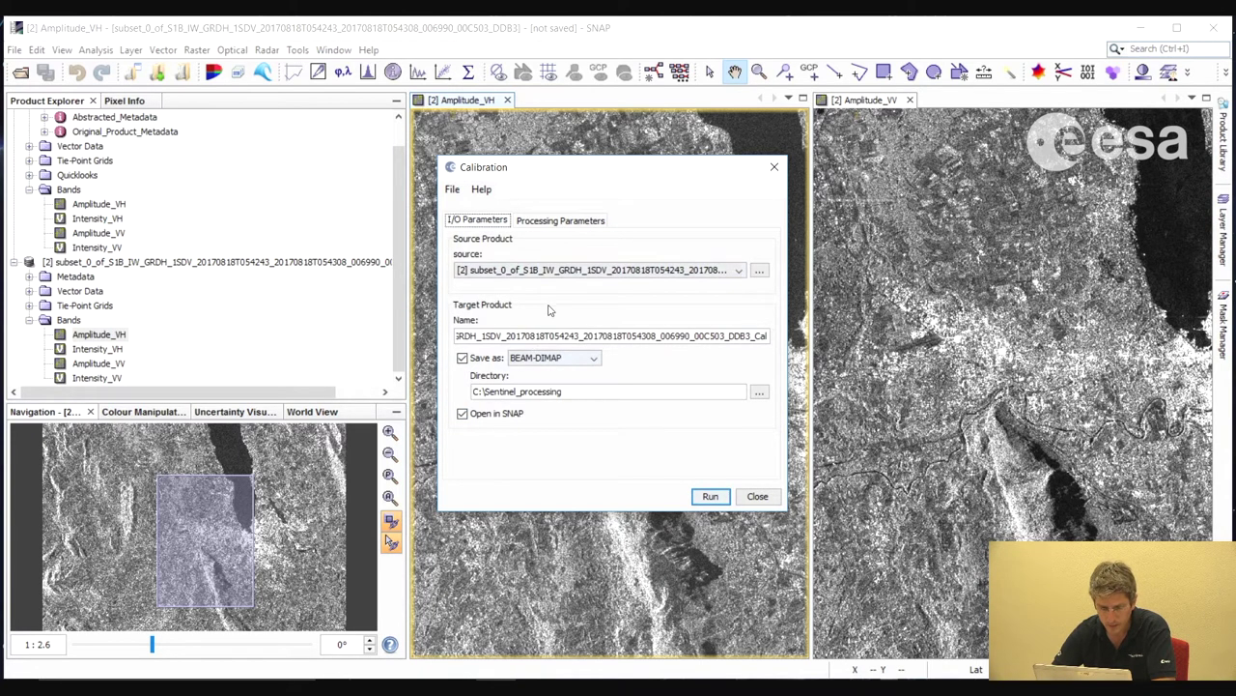
click(740, 270)
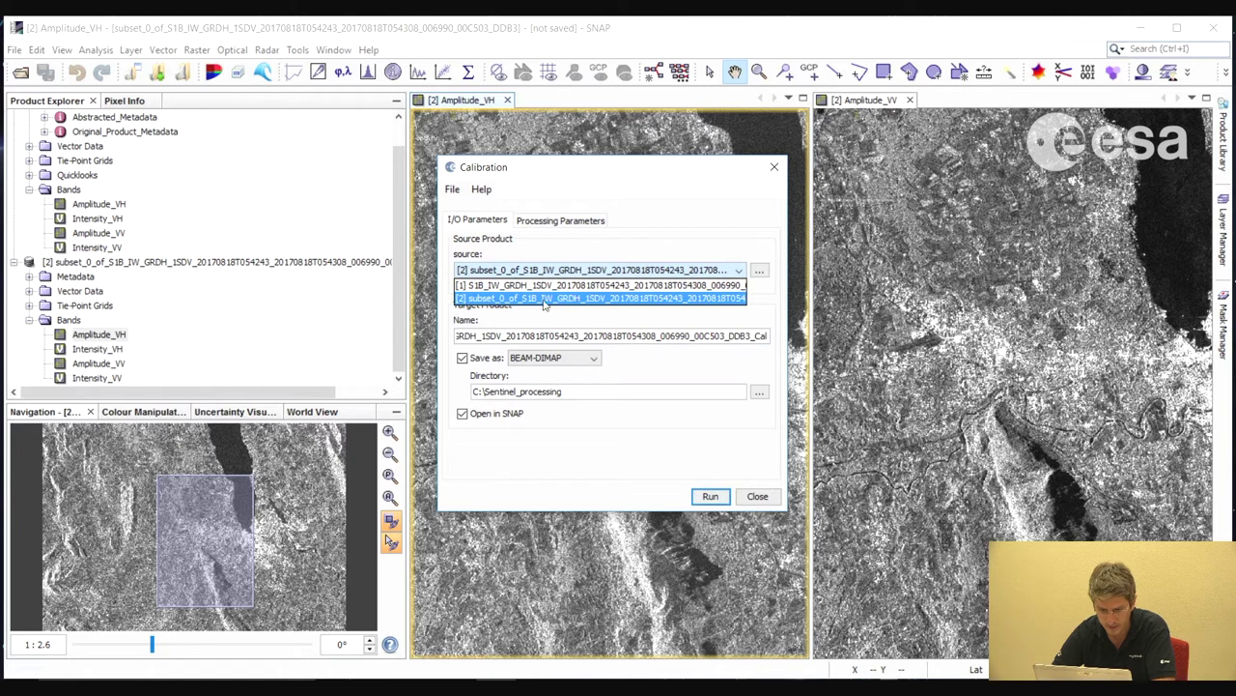
click(534, 300)
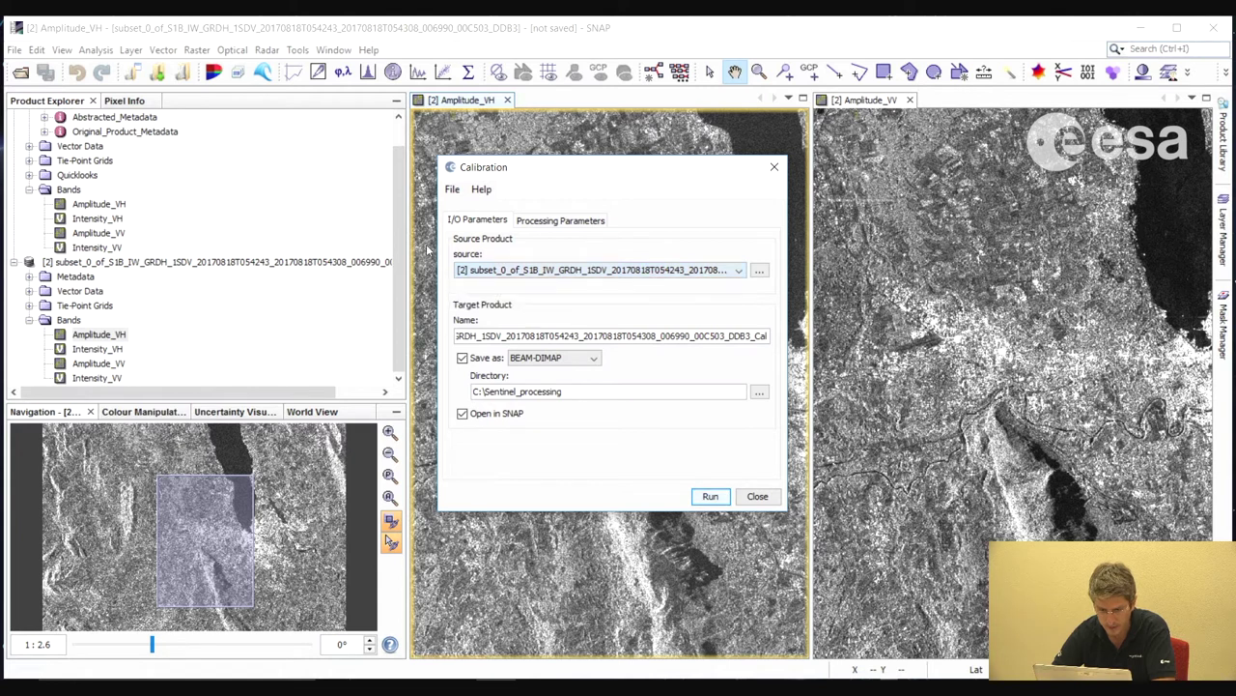
Delete the subset_0_of_ prefix from the calibration target product name
drag(507, 336, 432, 338)
click(491, 336)
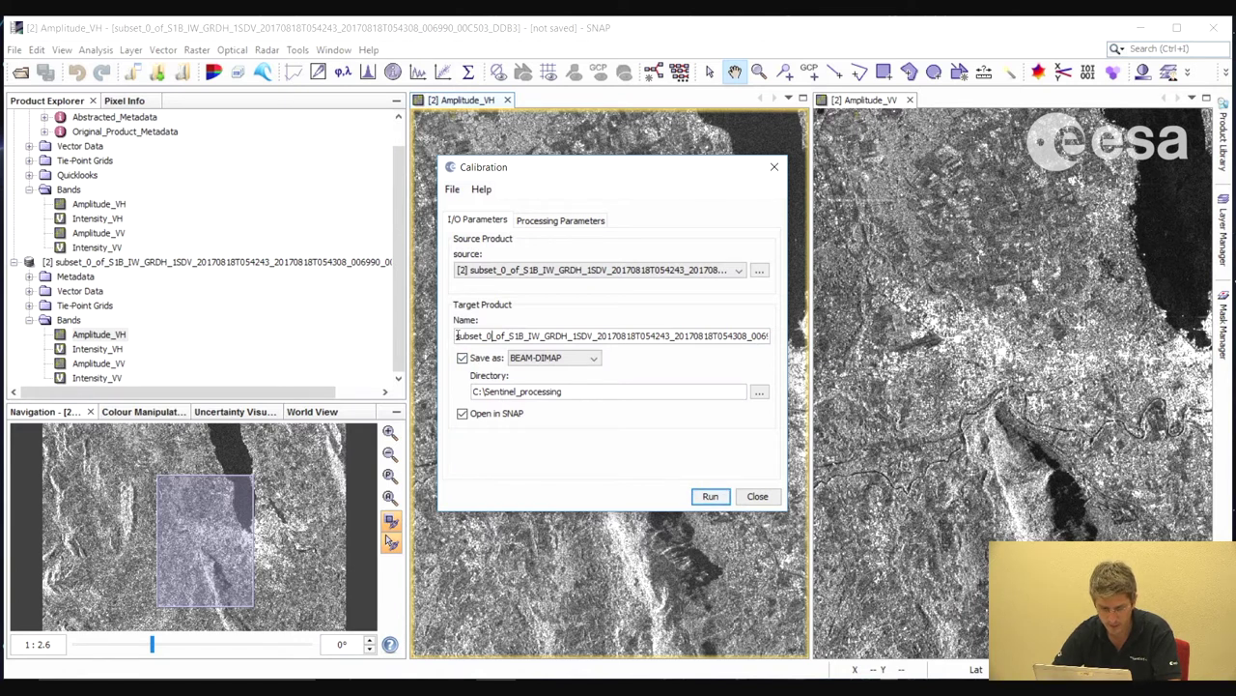
drag(456, 335, 500, 334)
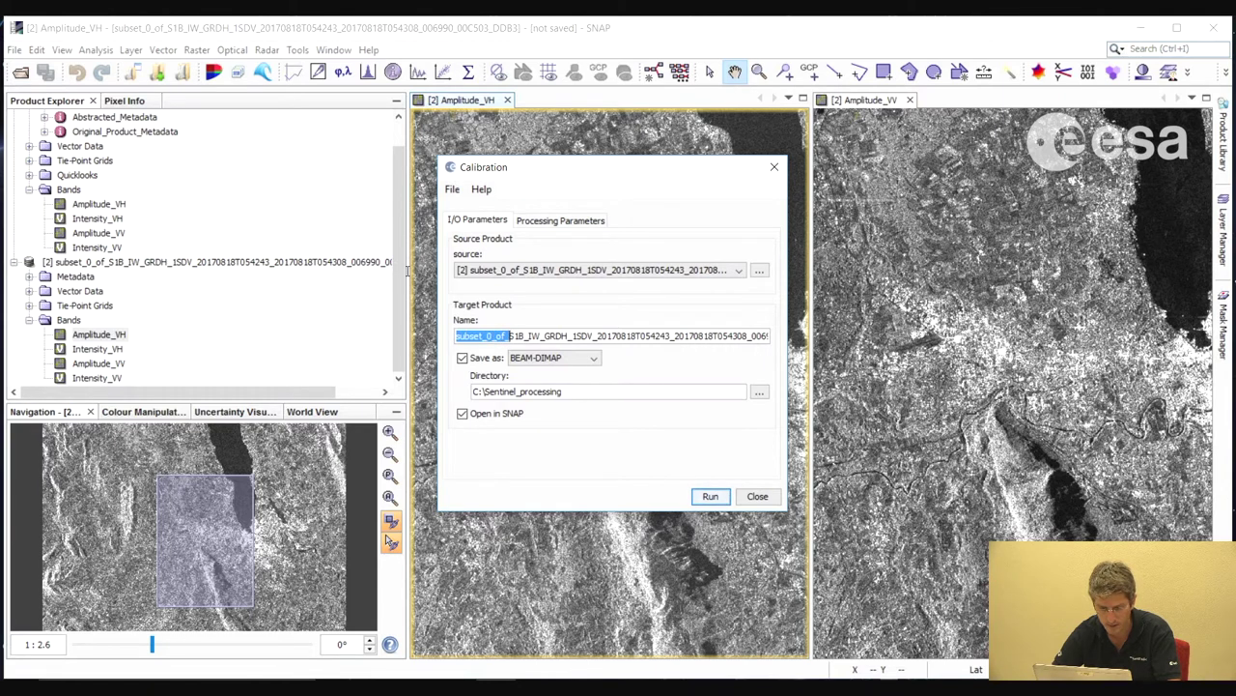
click(714, 335)
mouse_move(751, 335)
mouse_down()
mouse_move(785, 333)
mouse_move(776, 336)
mouse_up()
click(756, 335)
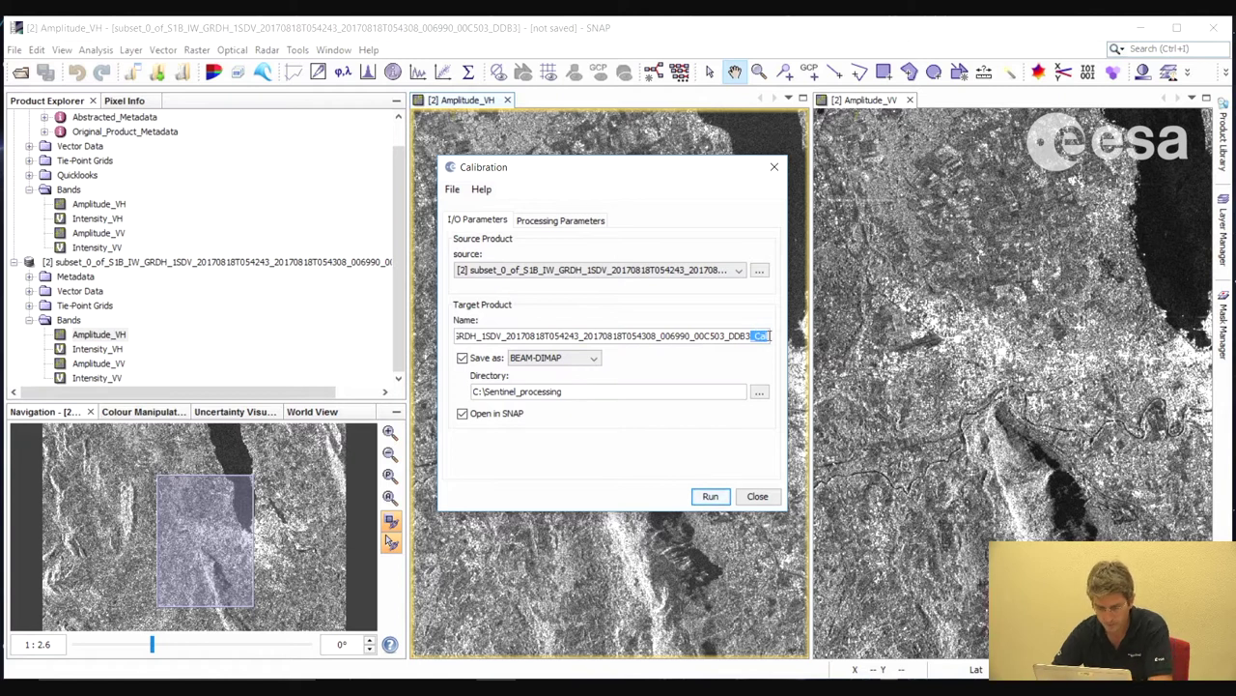
click(520, 334)
double_click(519, 333)
key(Home)
drag(509, 335, 454, 336)
key(BackSpace)
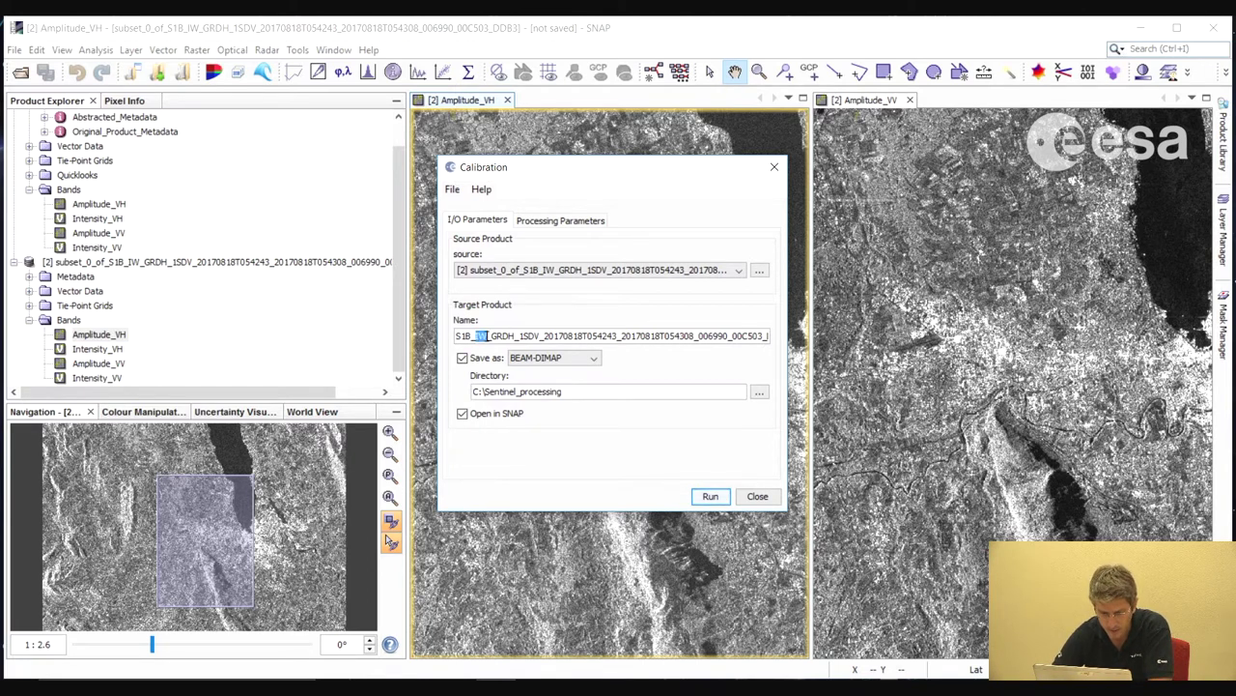
Replace the redundant second timestamp and identifiers with 'crop', giving S1B_IW_GRDH_1SDV_20170818T054243_crop_Cal
drag(490, 335, 511, 335)
click(512, 335)
drag(520, 335, 530, 335)
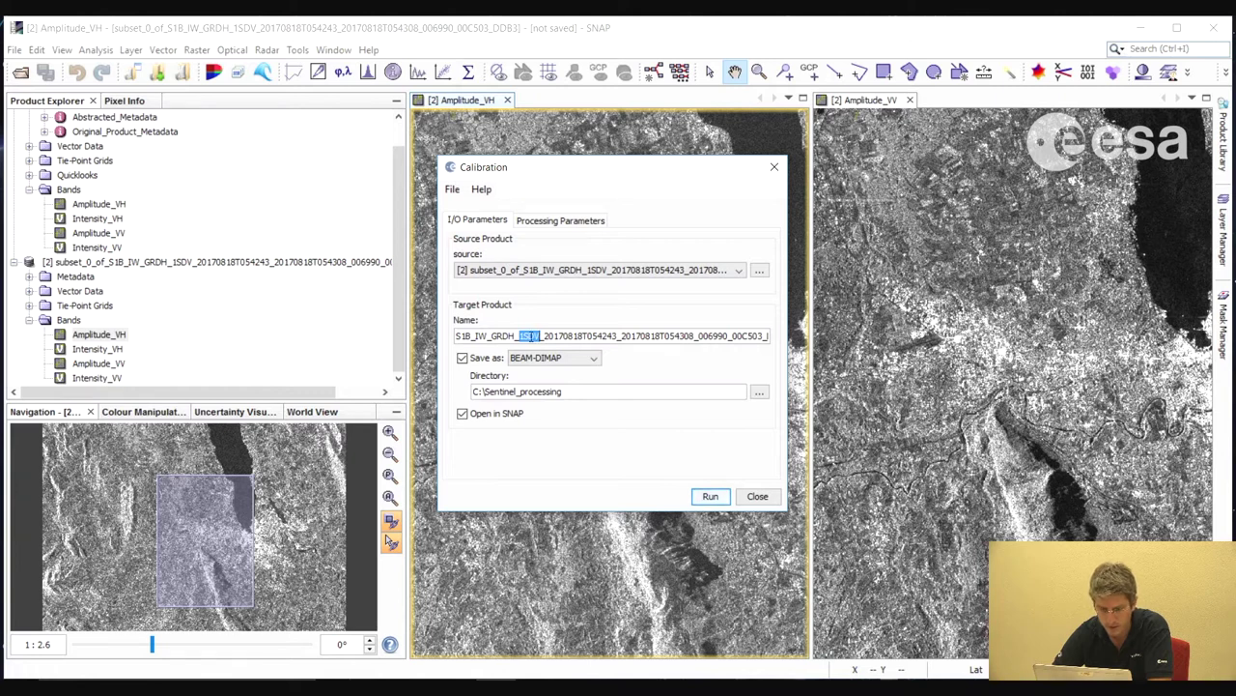
drag(544, 335, 583, 335)
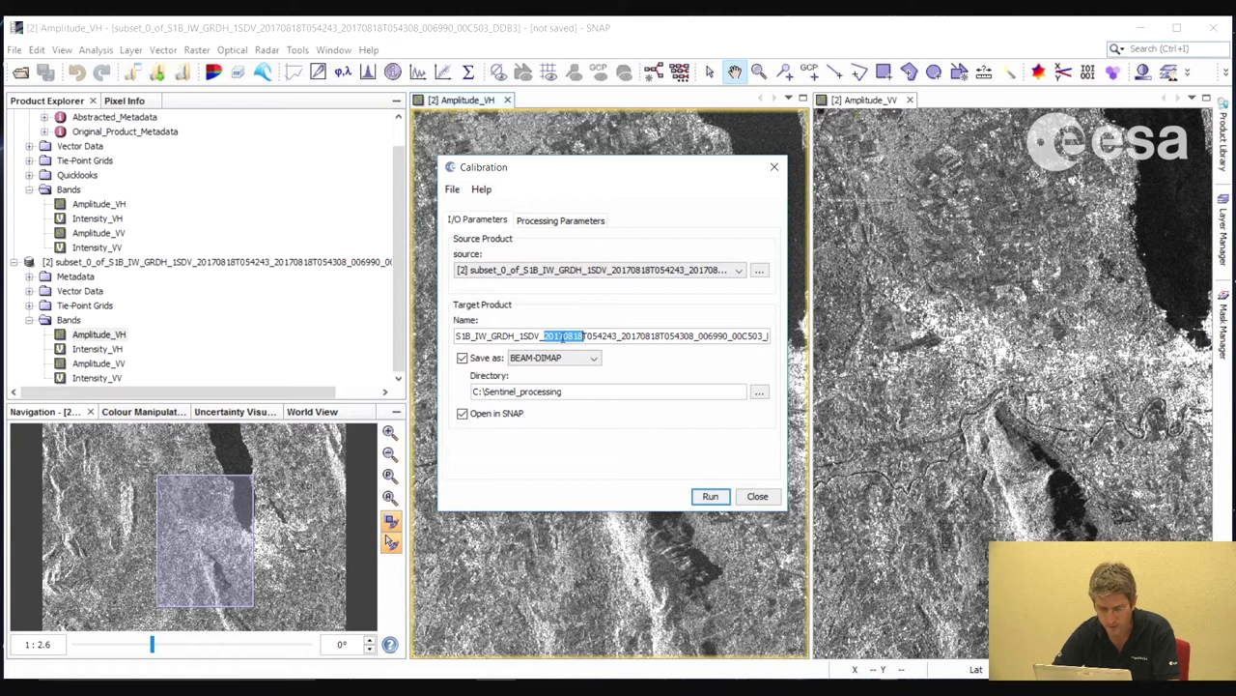
click(548, 335)
drag(544, 336, 618, 335)
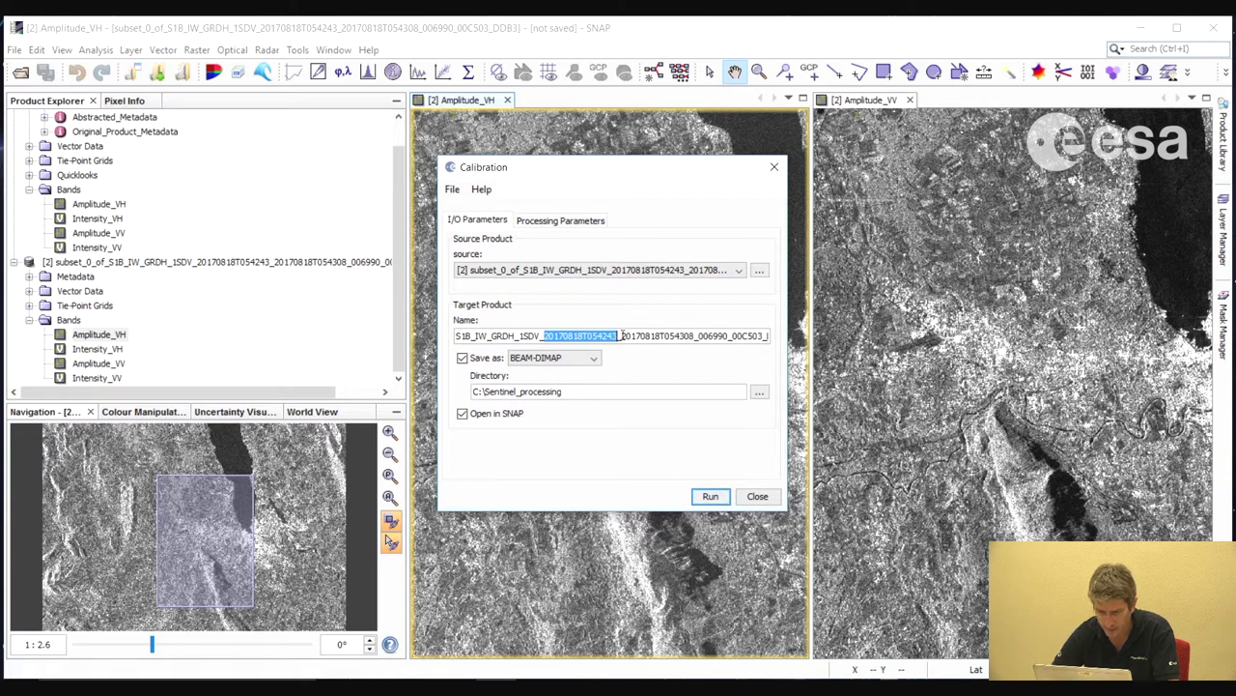
drag(619, 335, 752, 335)
click(634, 335)
key(BackSpace)
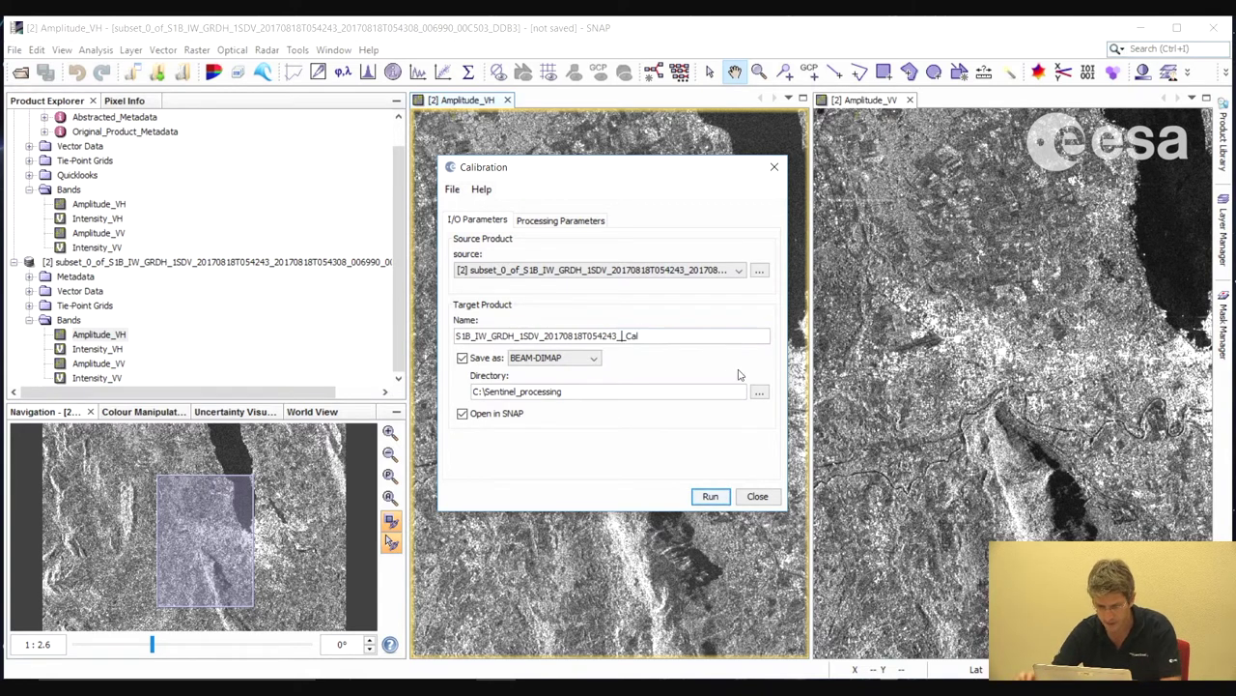
text(crop_)
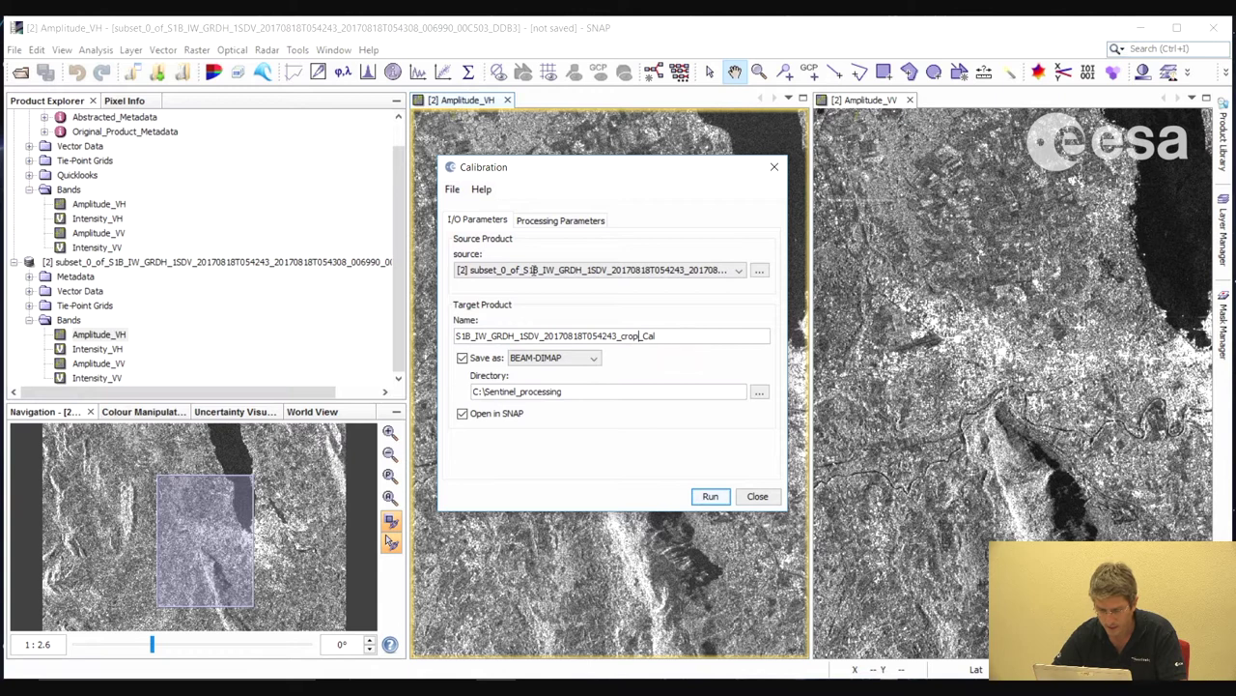
drag(641, 333, 661, 336)
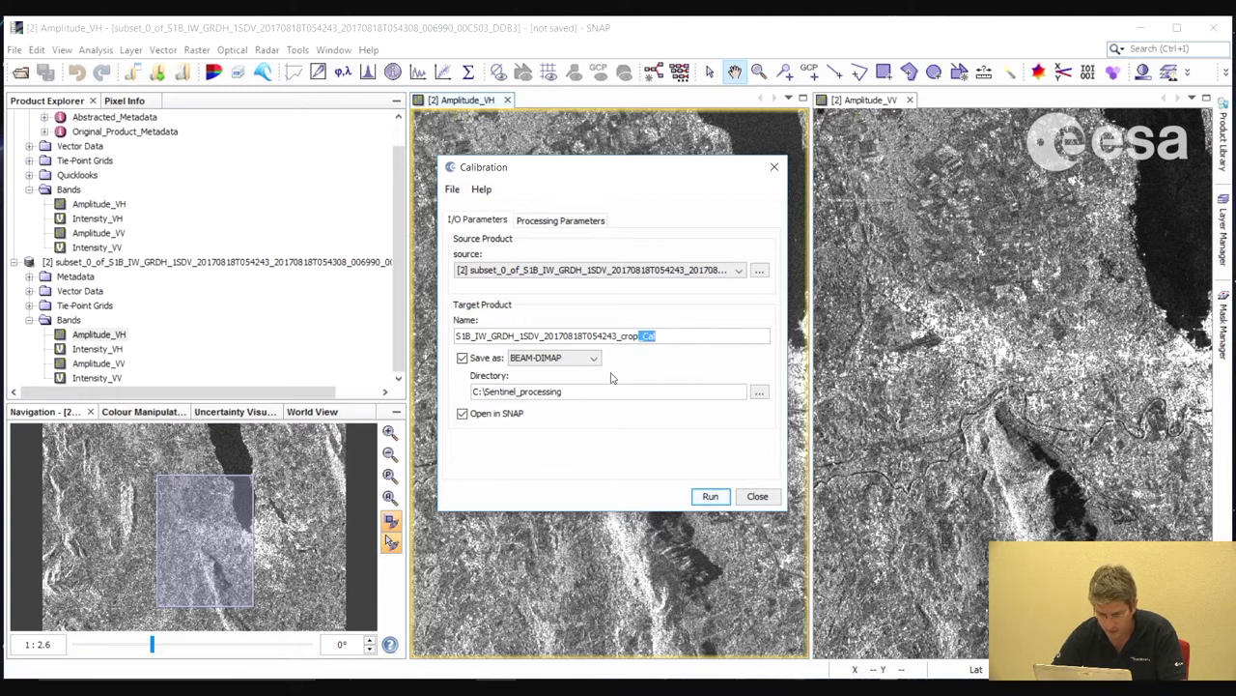
Run calibration to create crop_Cal, close the Amplitude_VH and Amplitude_VV views, and expand its Bands
click(712, 499)
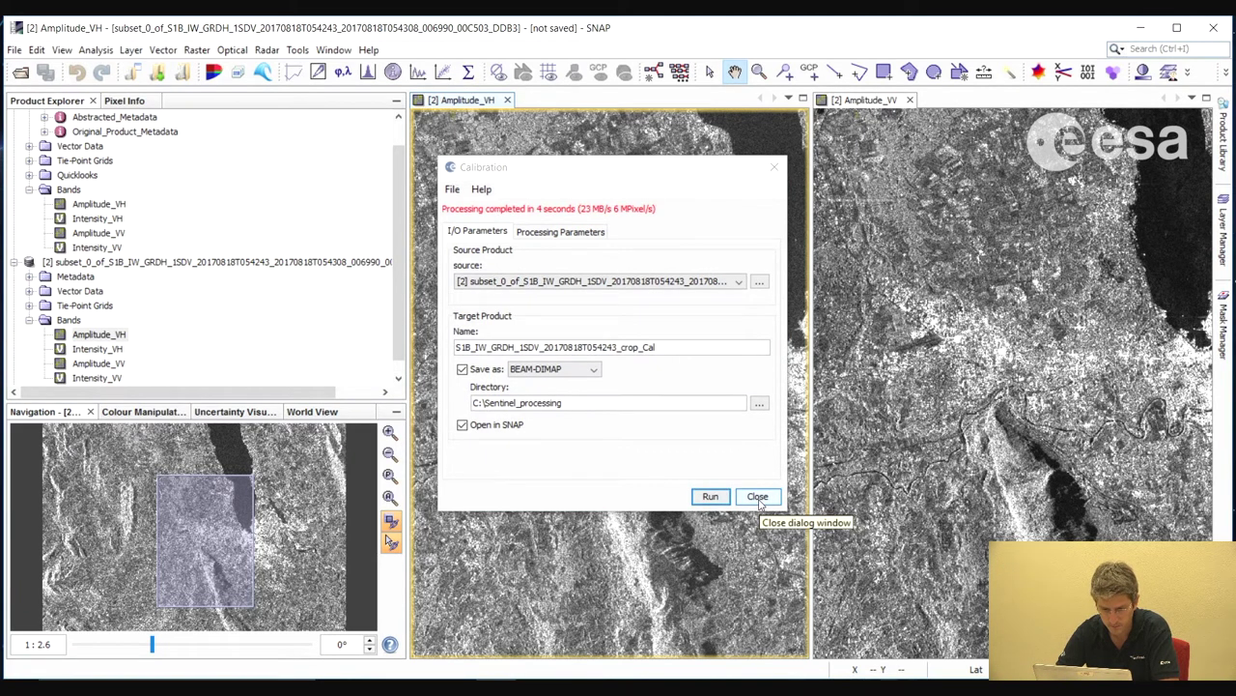
click(758, 497)
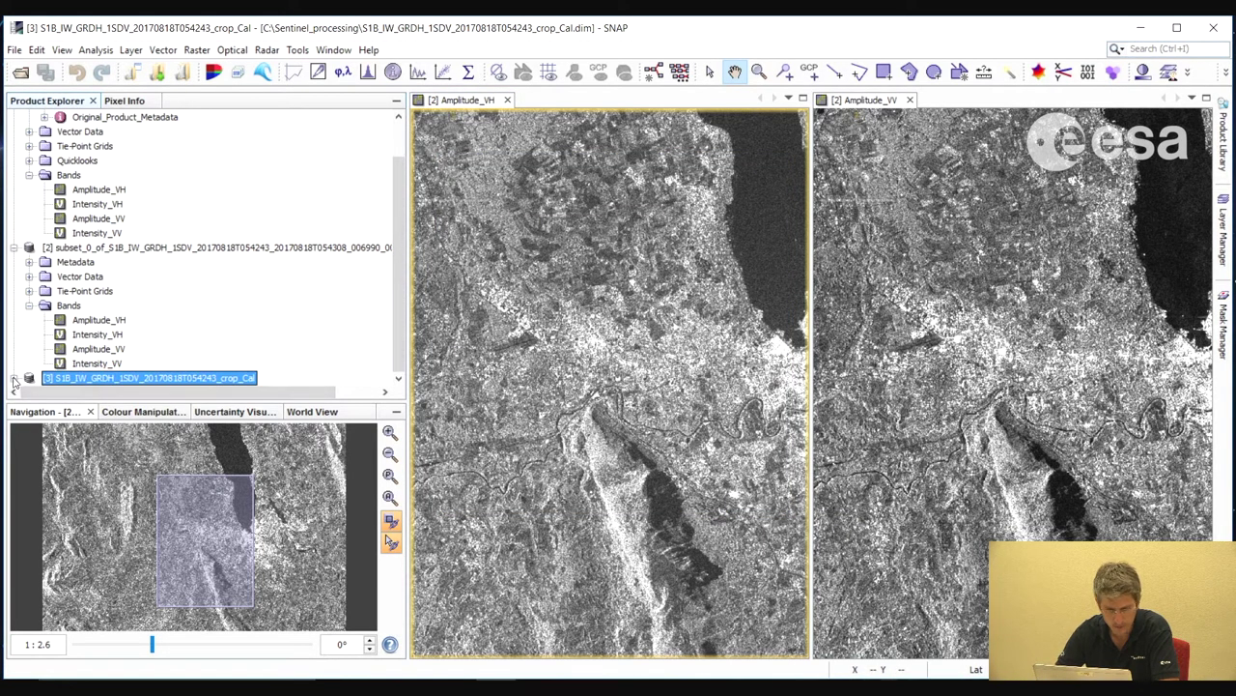
click(13, 378)
click(506, 100)
click(507, 100)
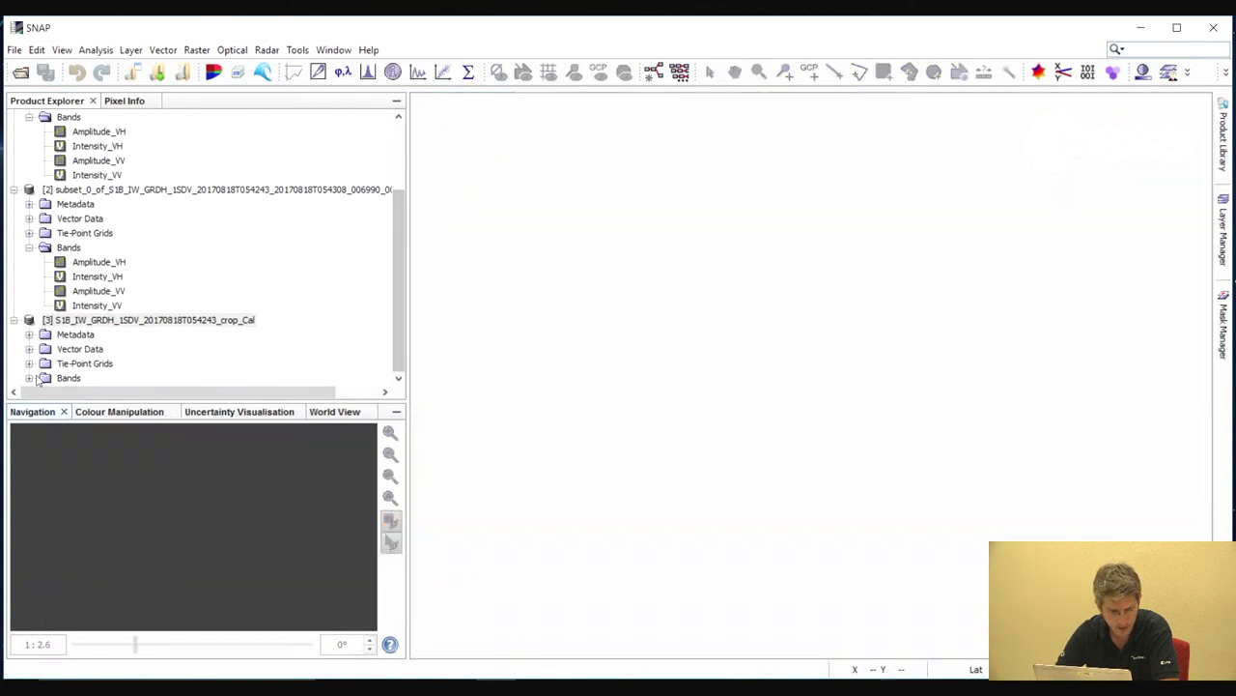
click(29, 377)
Open Sigma0_VH as an image and stretch its contrast with the 95% preset and a lowered maximum
double_click(92, 364)
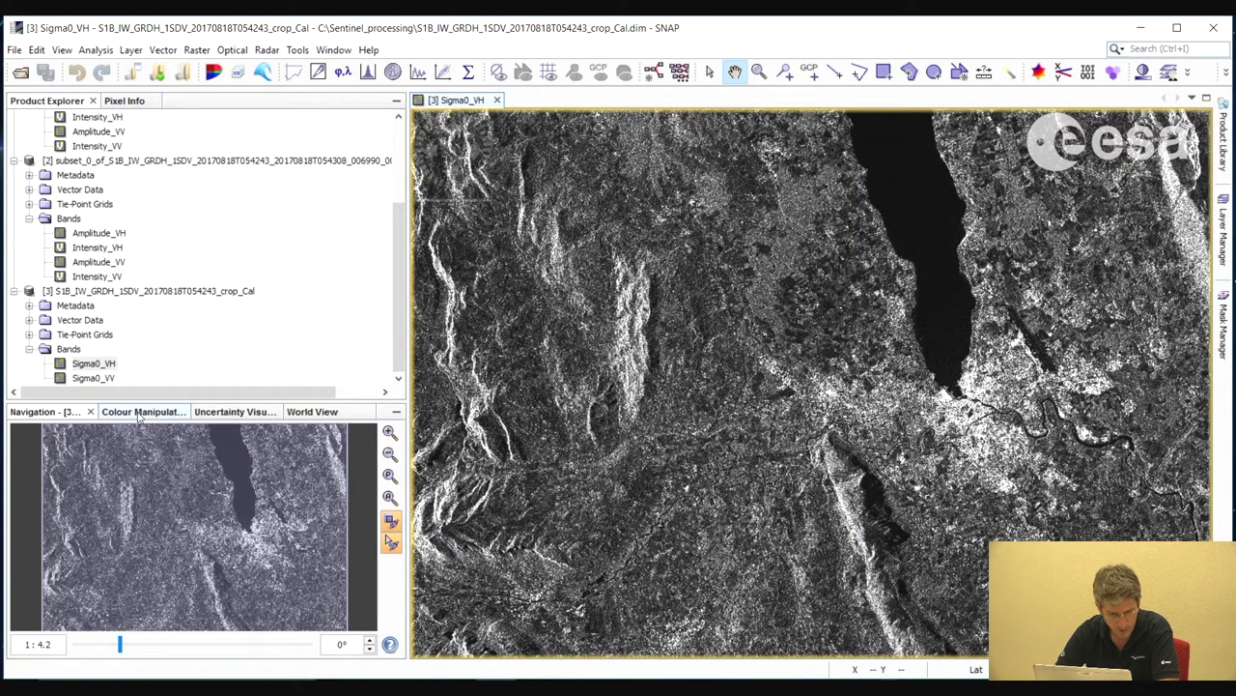
click(139, 413)
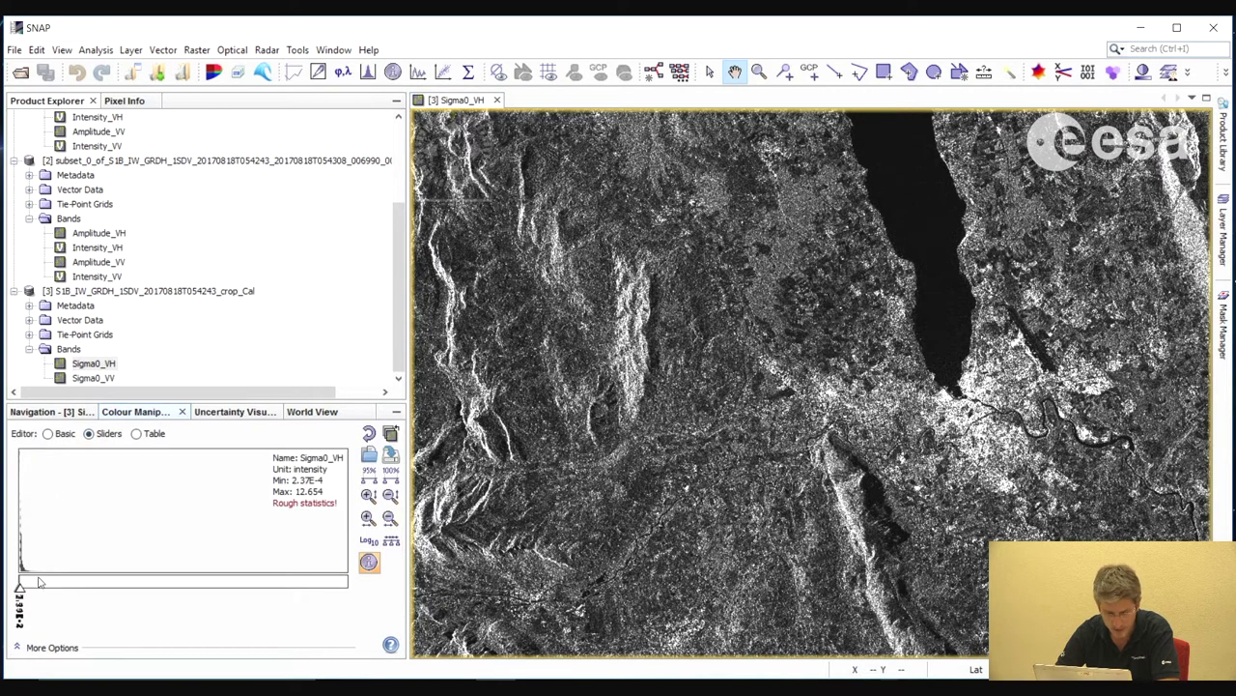
click(369, 473)
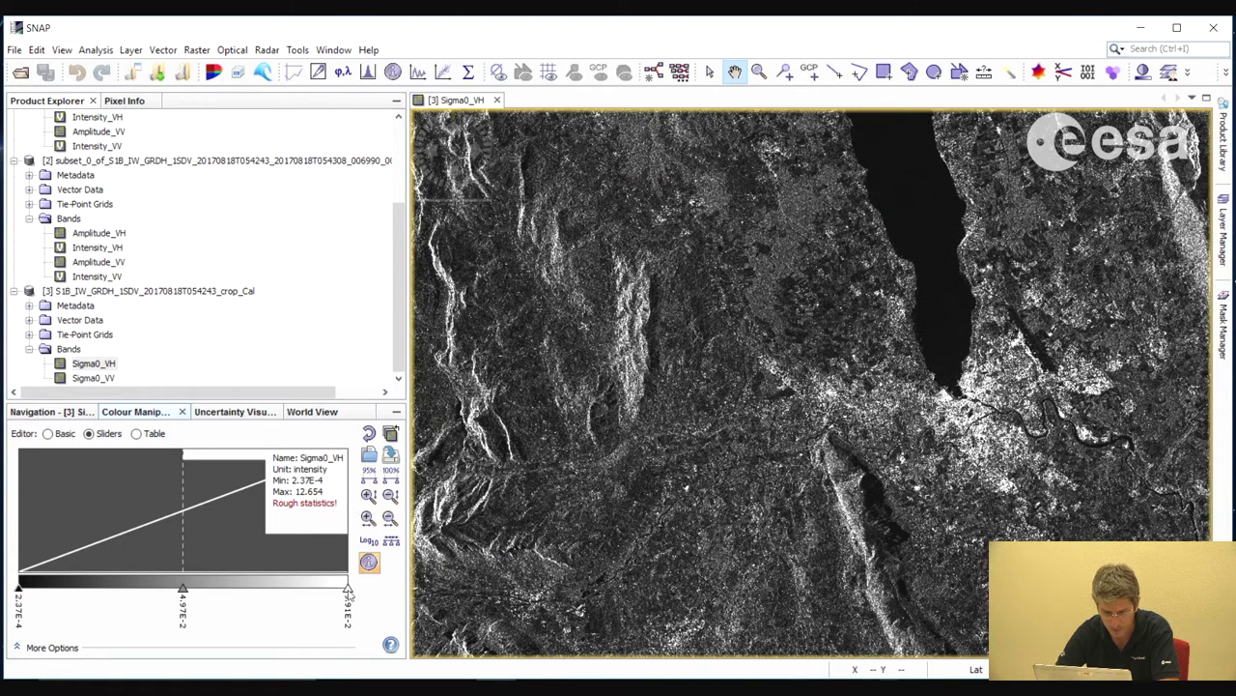
drag(348, 589, 199, 592)
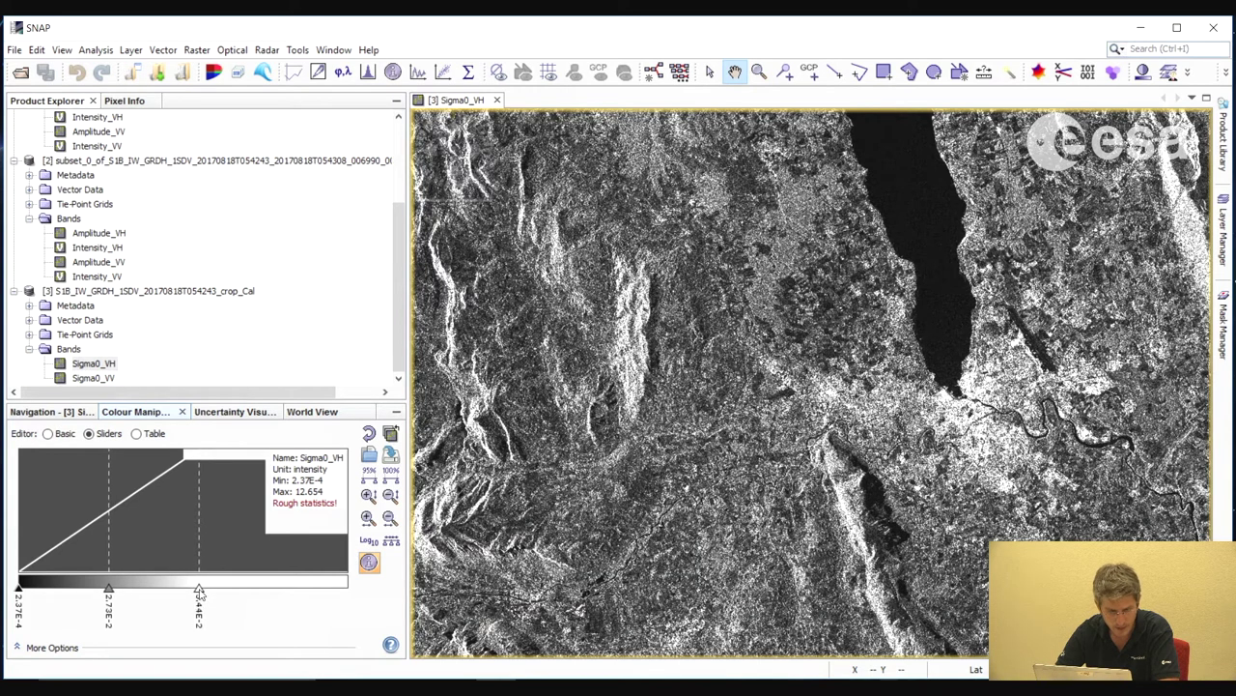
right_click(97, 362)
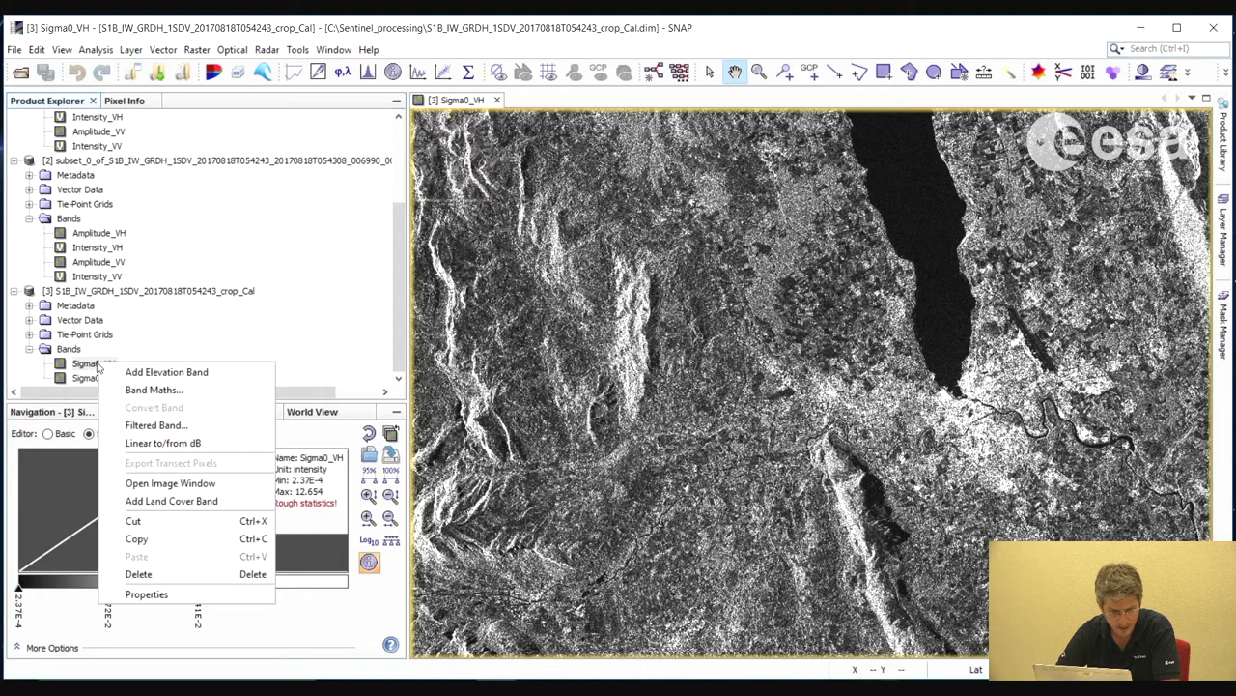
Convert Sigma0_VH and Sigma0_VV with Linear to/from dB, creating virtual bands Sigma0_VH_db and Sigma0_VV_db
click(76, 300)
key(shift+F10)
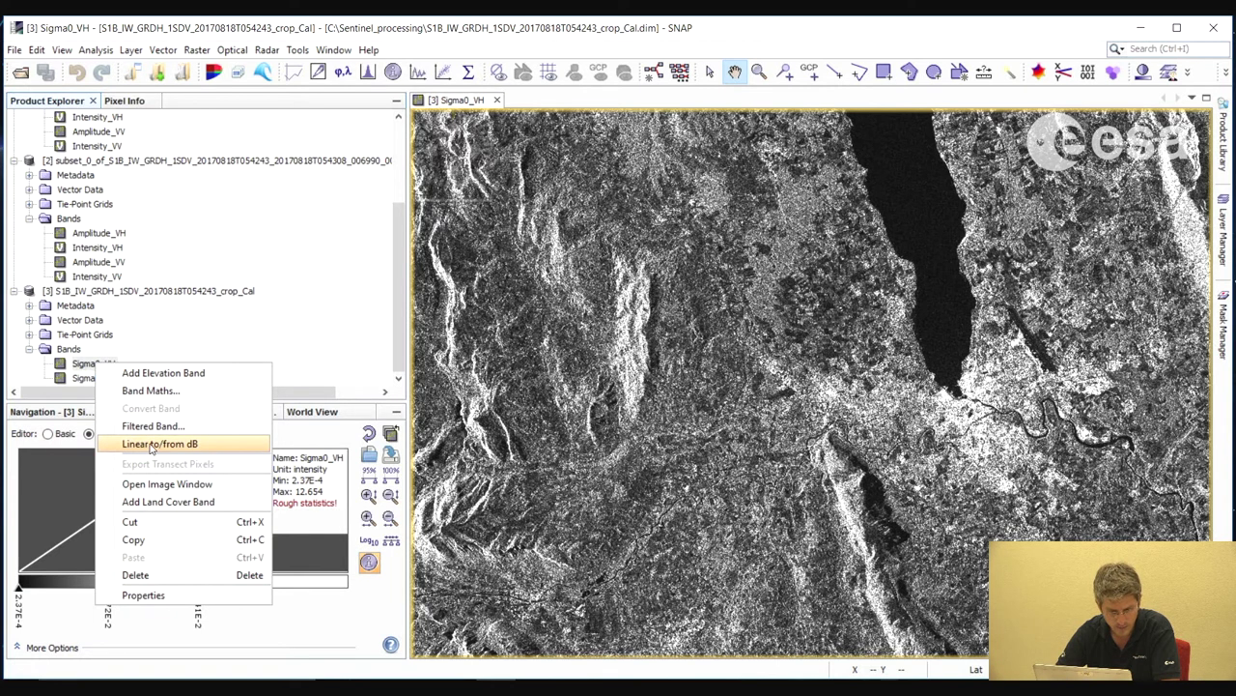
key(Return)
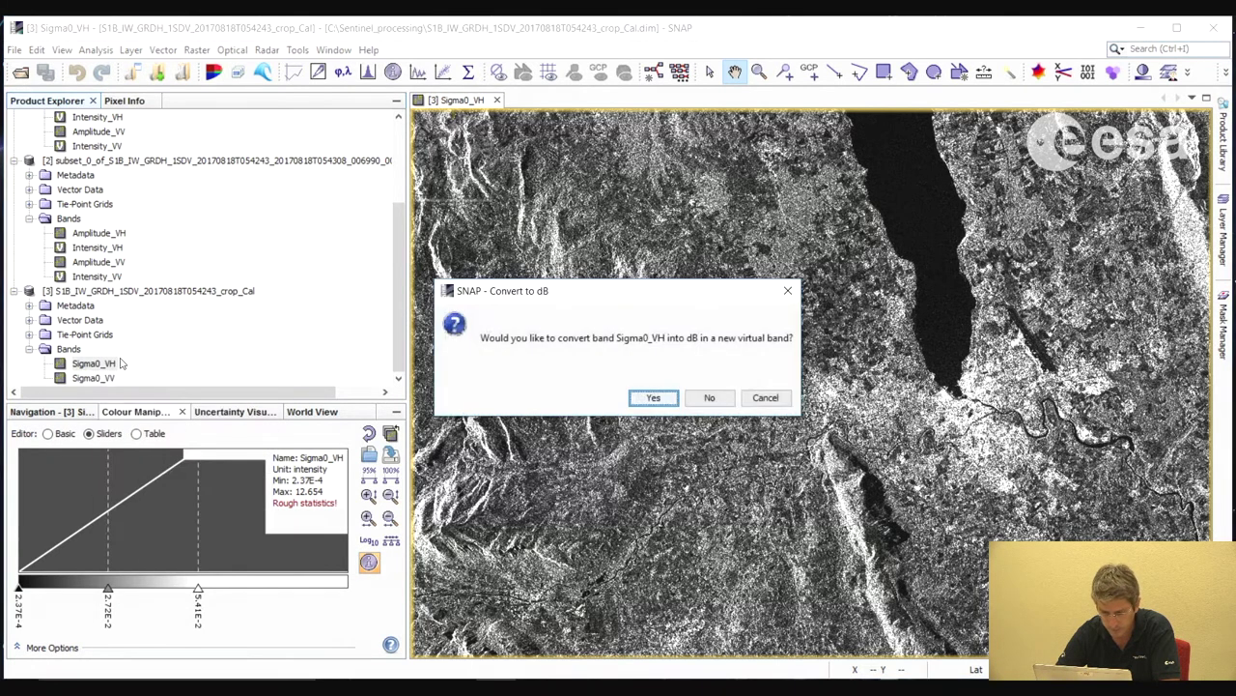
click(654, 399)
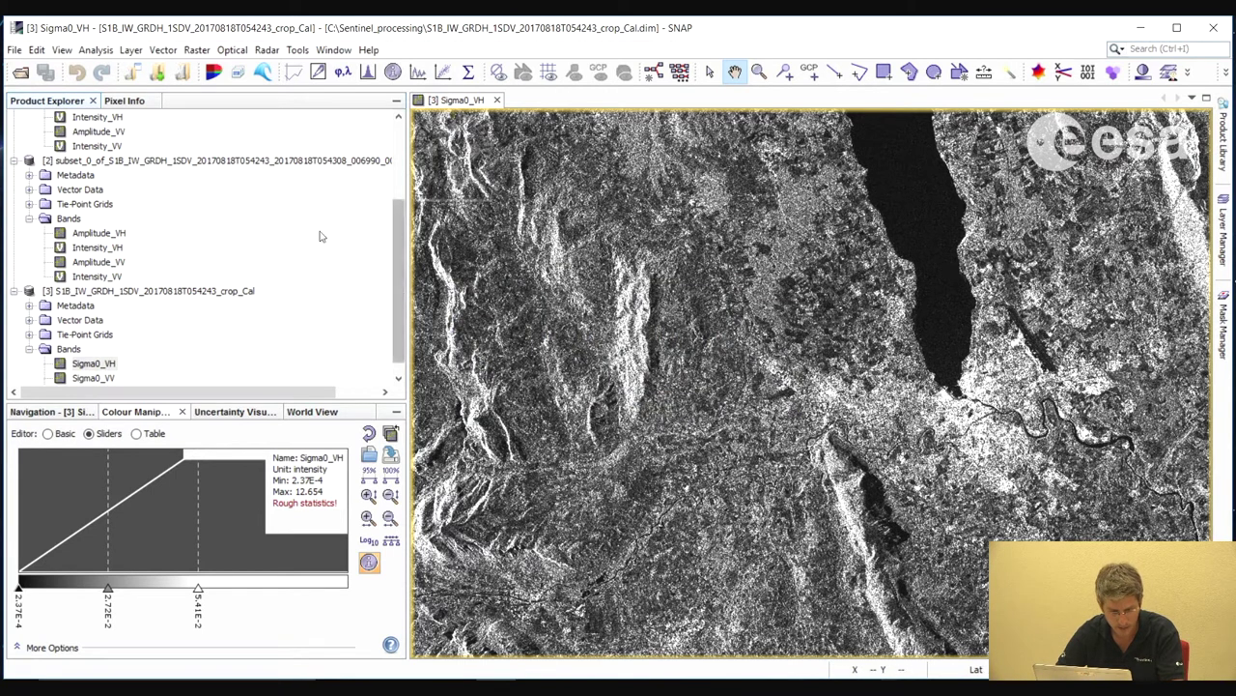
right_click(101, 364)
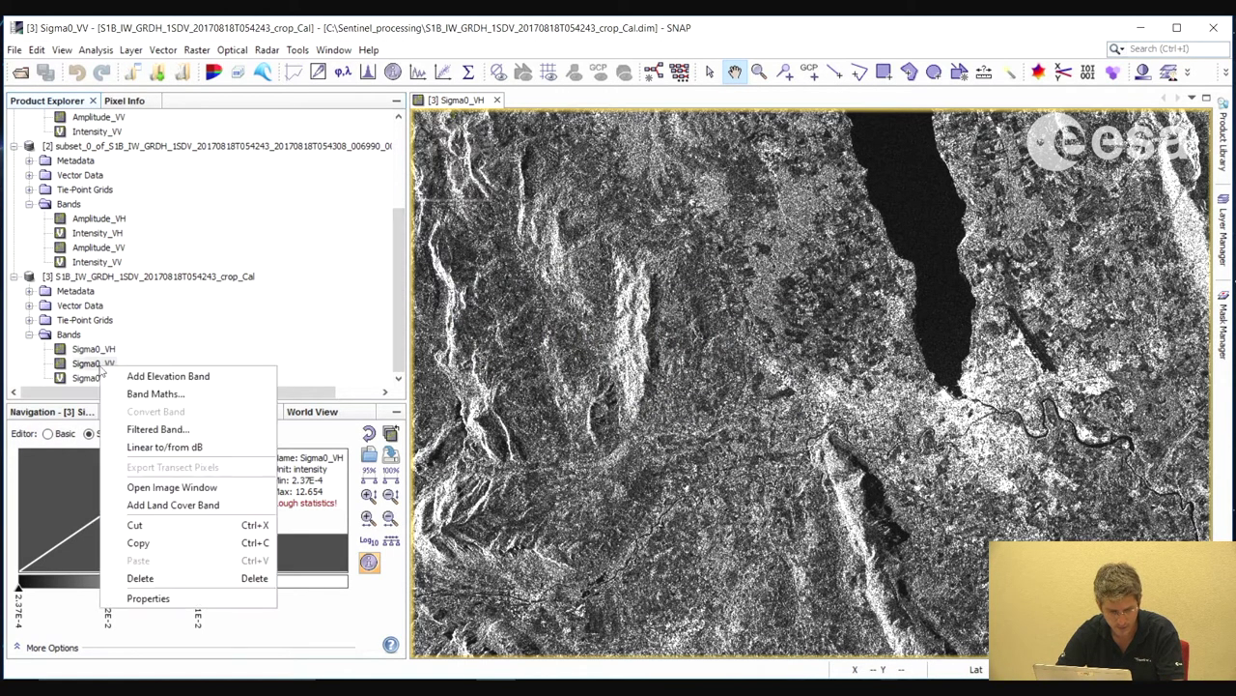
click(183, 446)
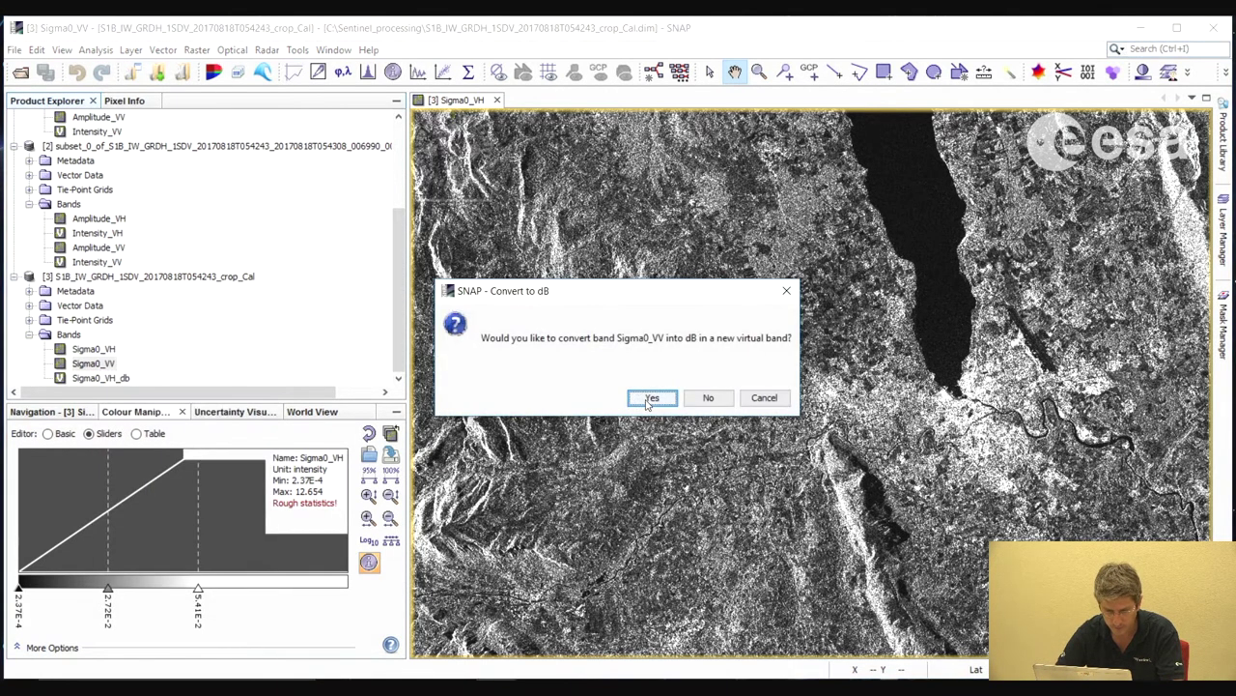
key(Return)
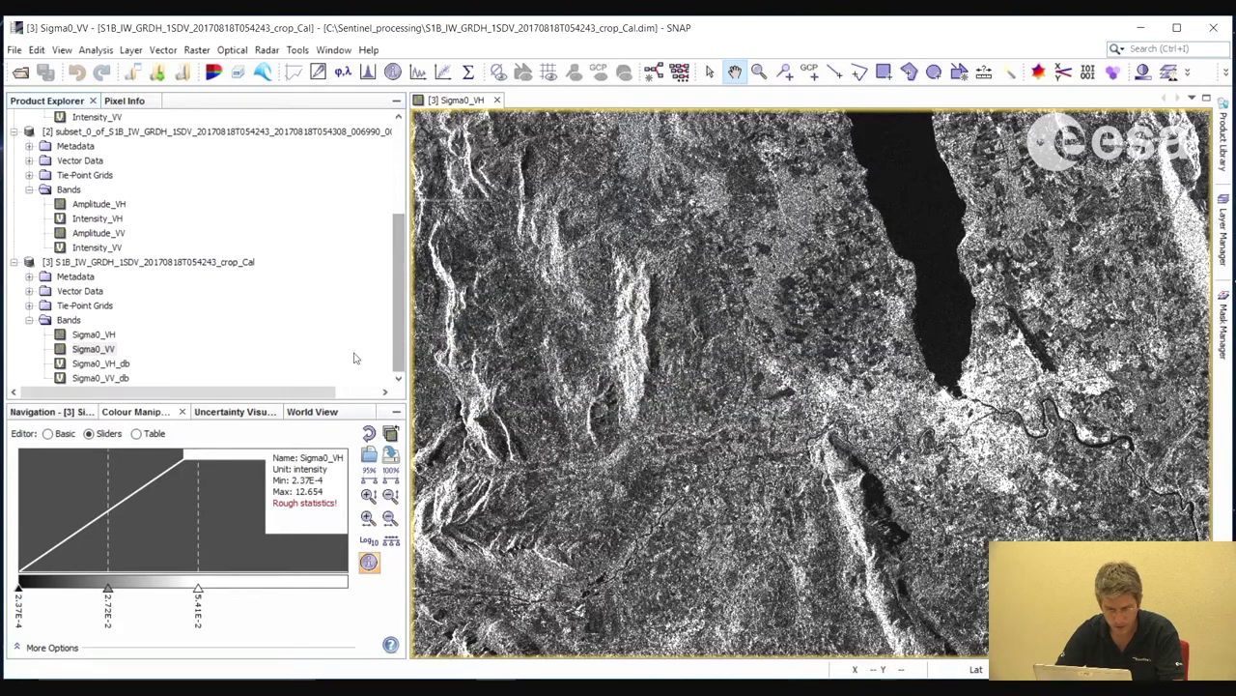
Replace the Sigma0_VH view with Sigma0_VV_db and stretch its contrast to about -21.92 to -2.61 dB
click(496, 101)
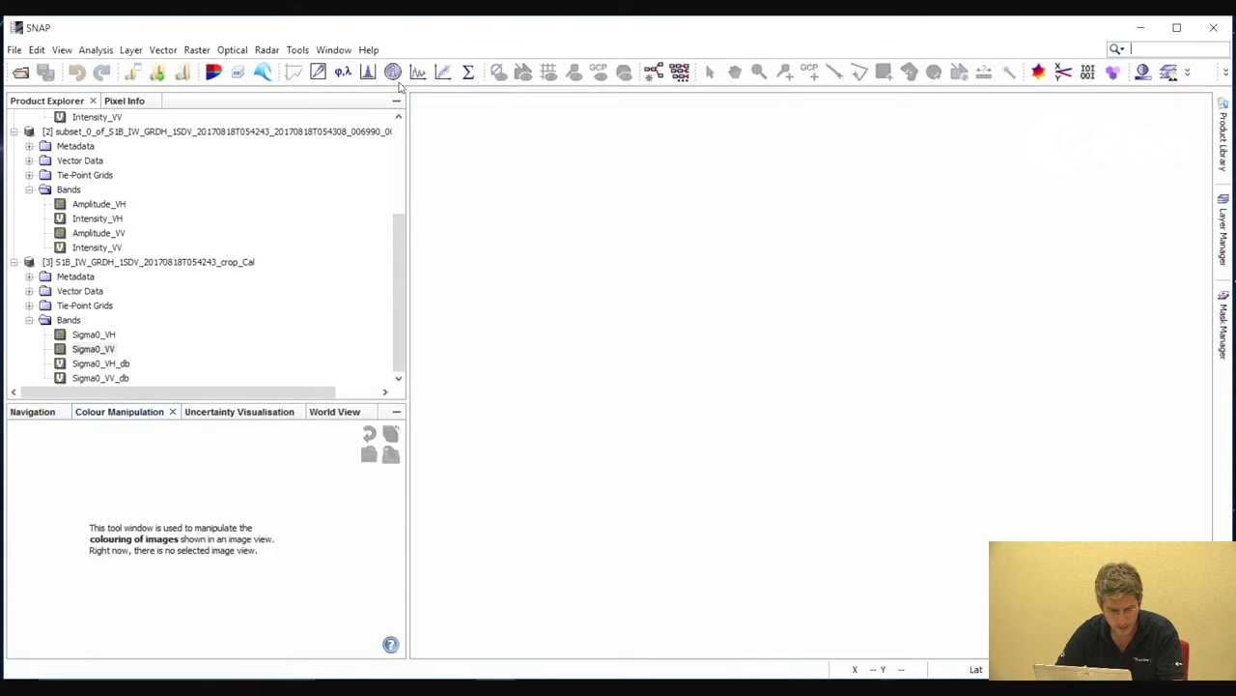
double_click(100, 377)
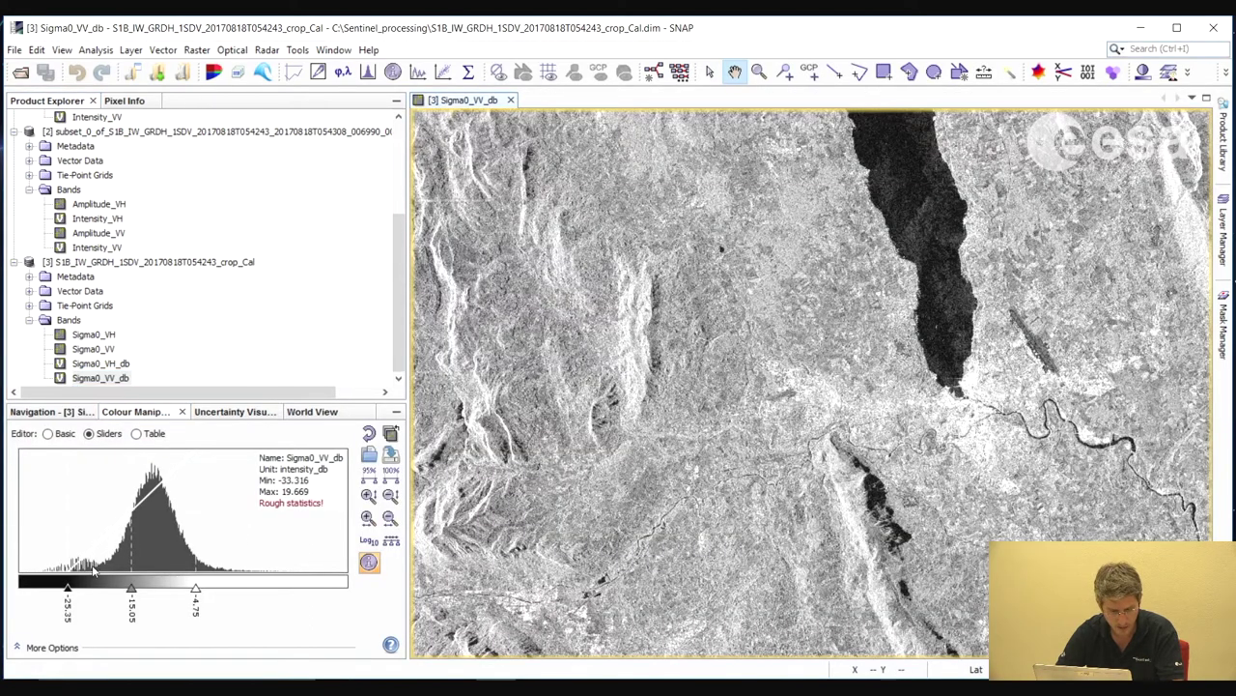
drag(68, 587, 89, 587)
drag(196, 587, 209, 587)
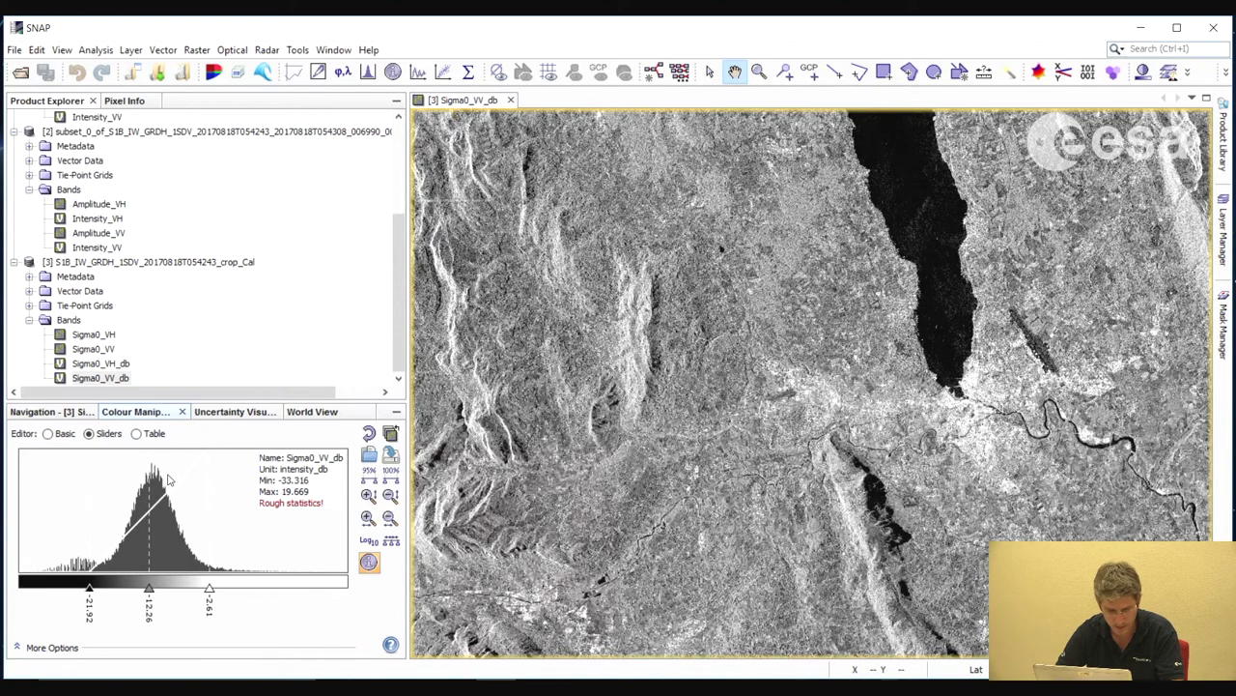
click(209, 587)
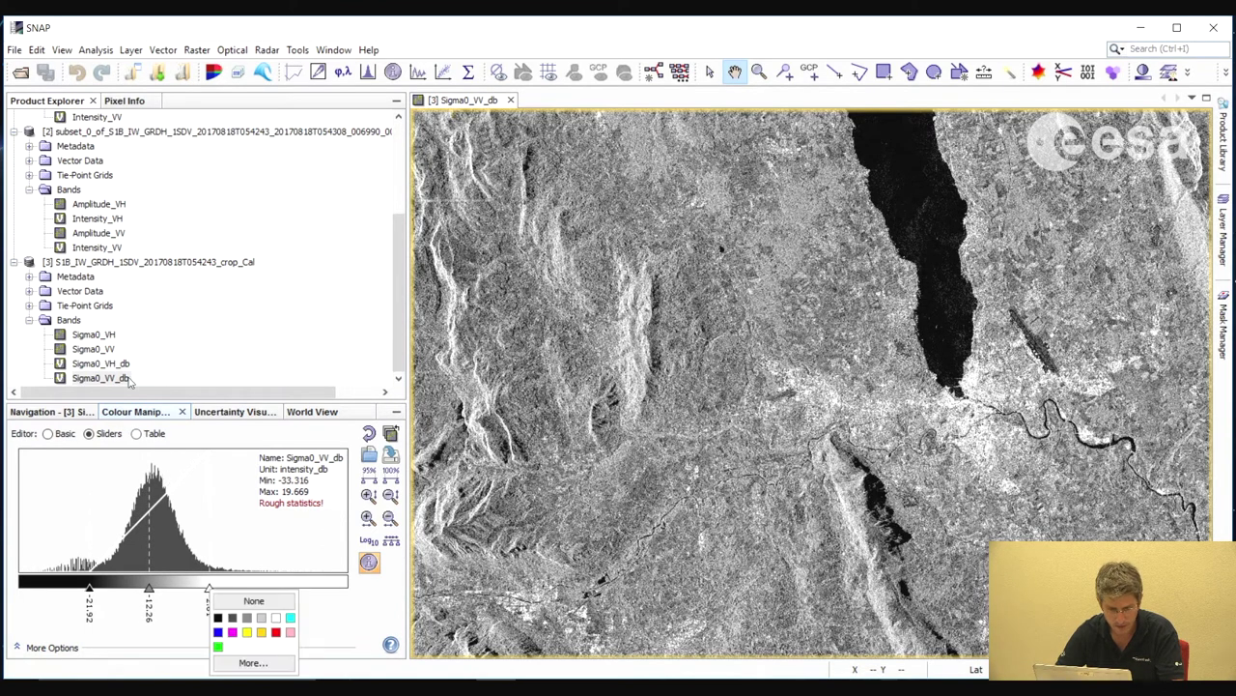
Open Sigma0_VH_db, stretch it to about -27.81 to -10.01 dB, and zoom into the fields
double_click(101, 363)
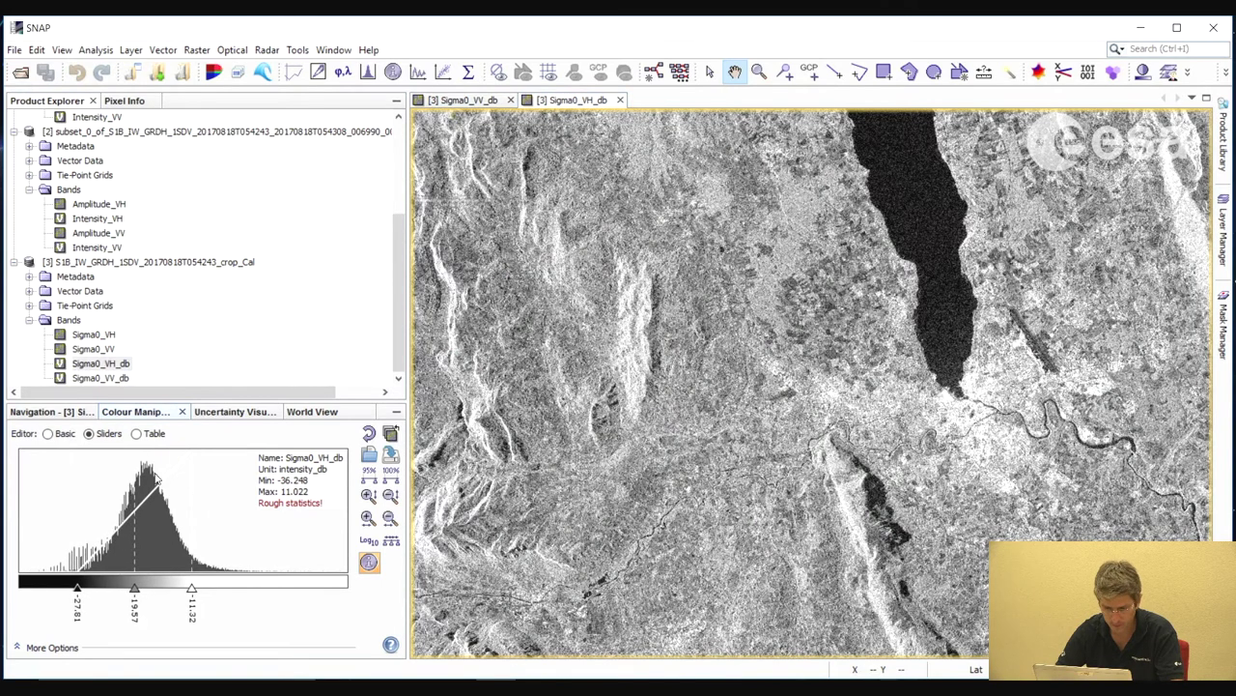
drag(193, 587, 201, 588)
scroll(841, 398, up, 3)
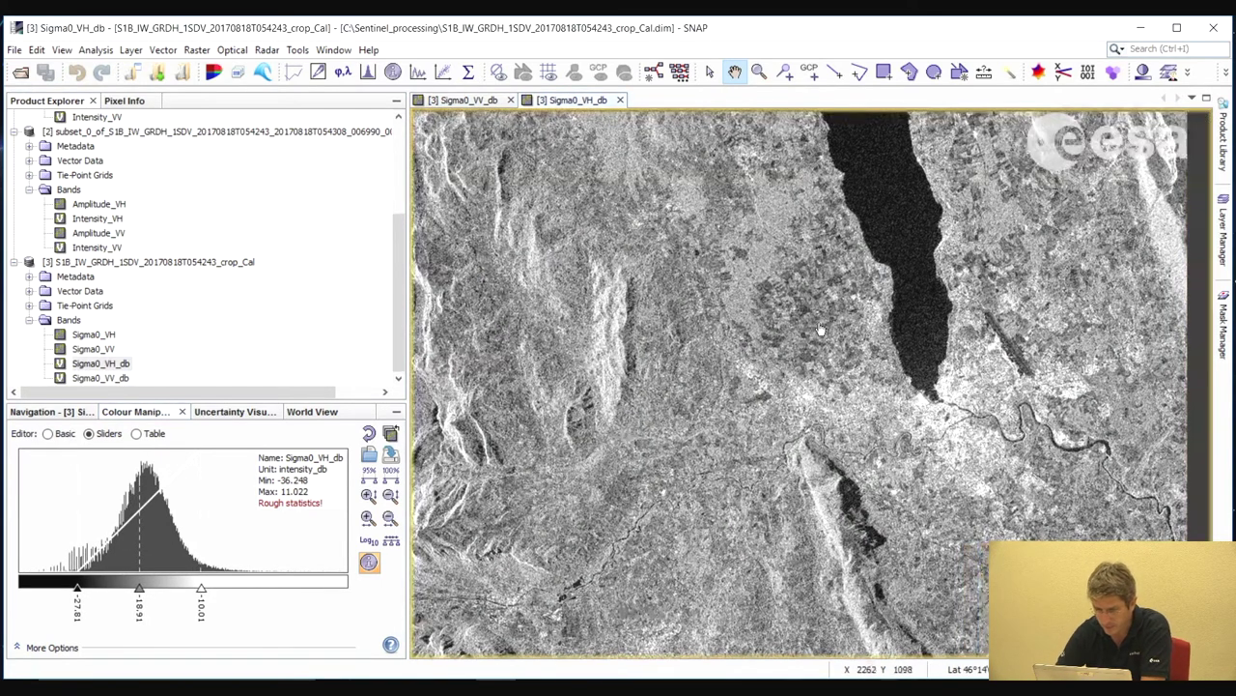
scroll(804, 253, up, 4)
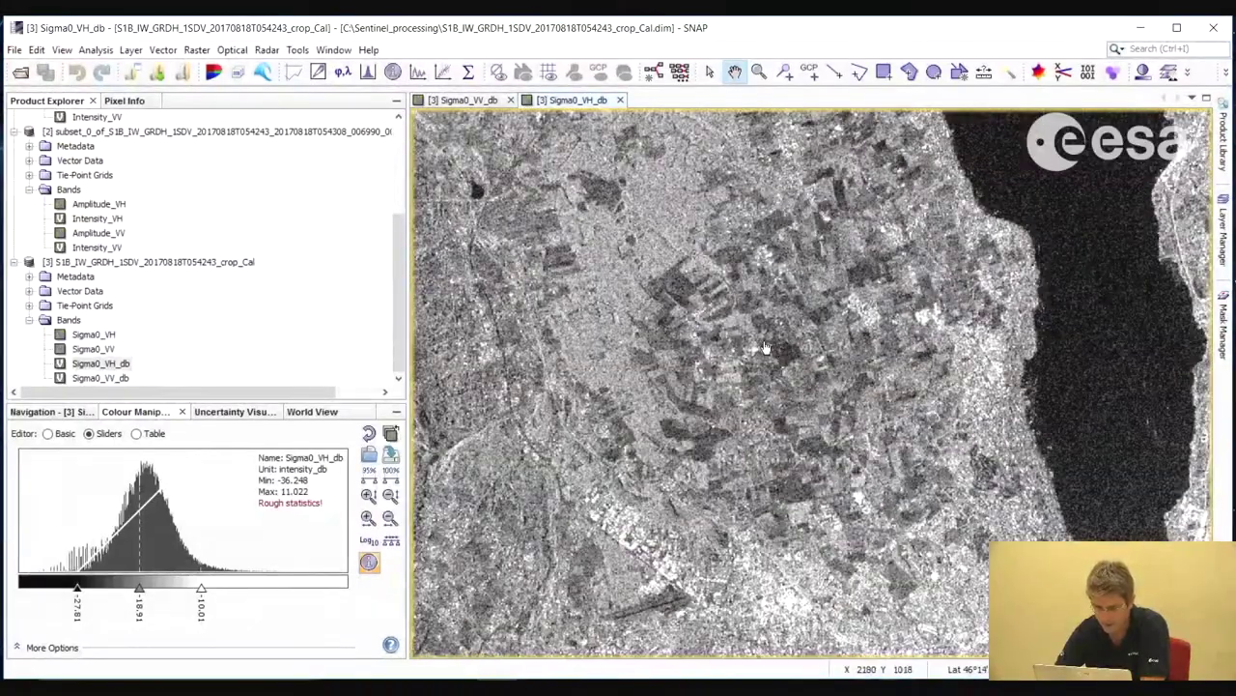
scroll(707, 303, down, 2)
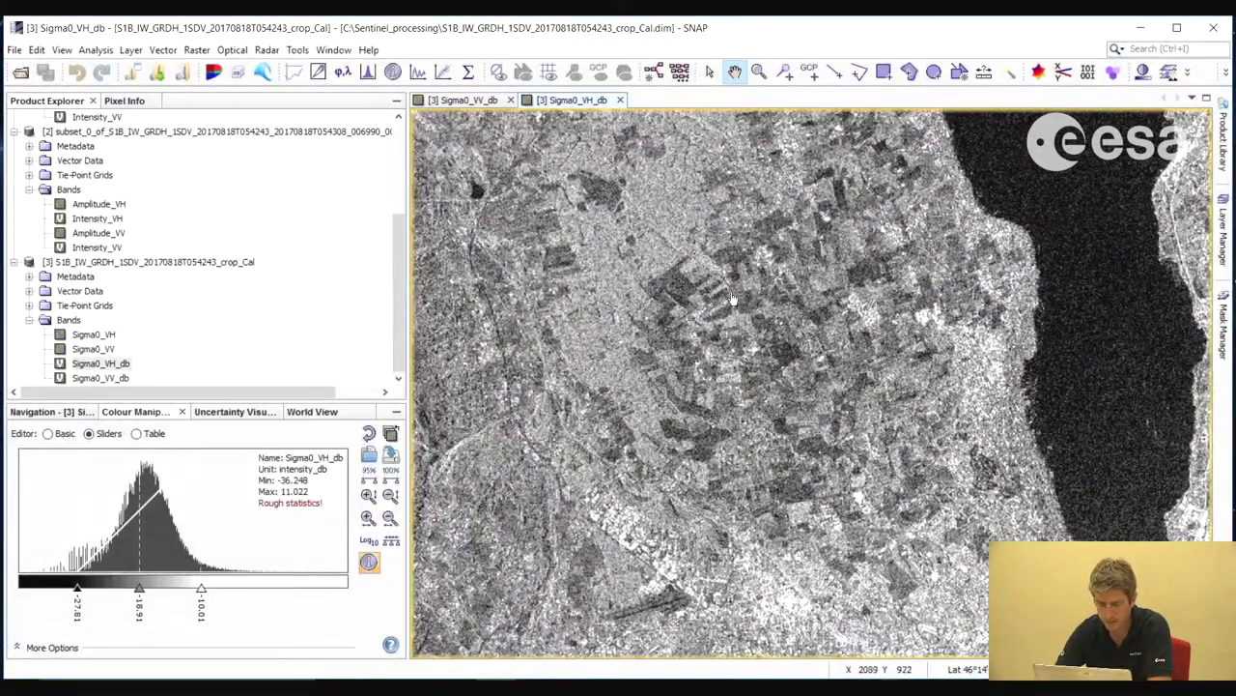
scroll(736, 295, up, 2)
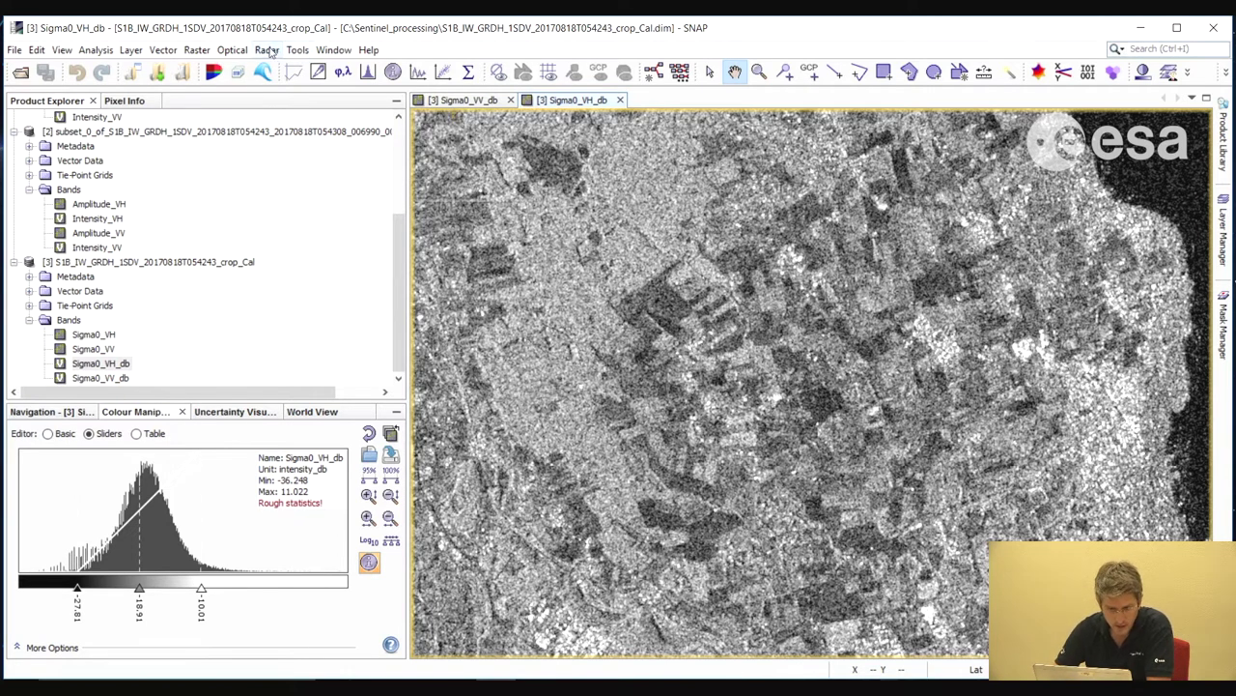
Run the Single Product Speckle Filter with the Lee filter on crop_Cal, producing crop_Cal_Spk
click(266, 49)
mouse_move(368, 108)
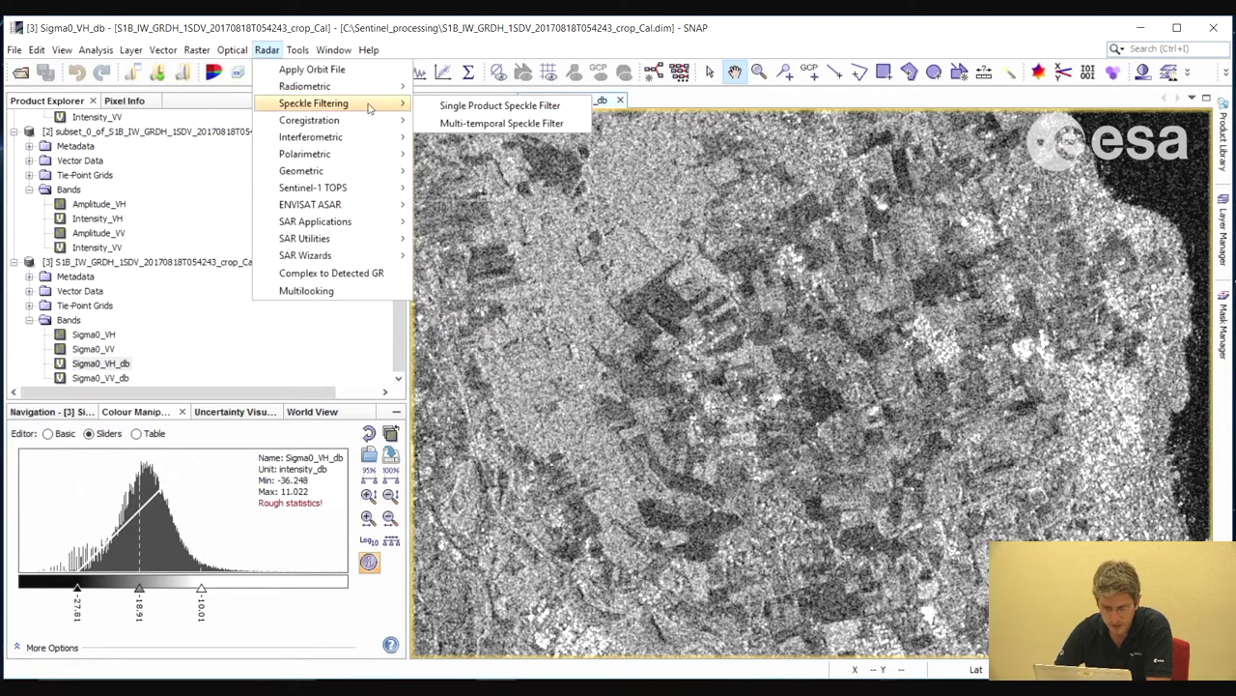
click(488, 105)
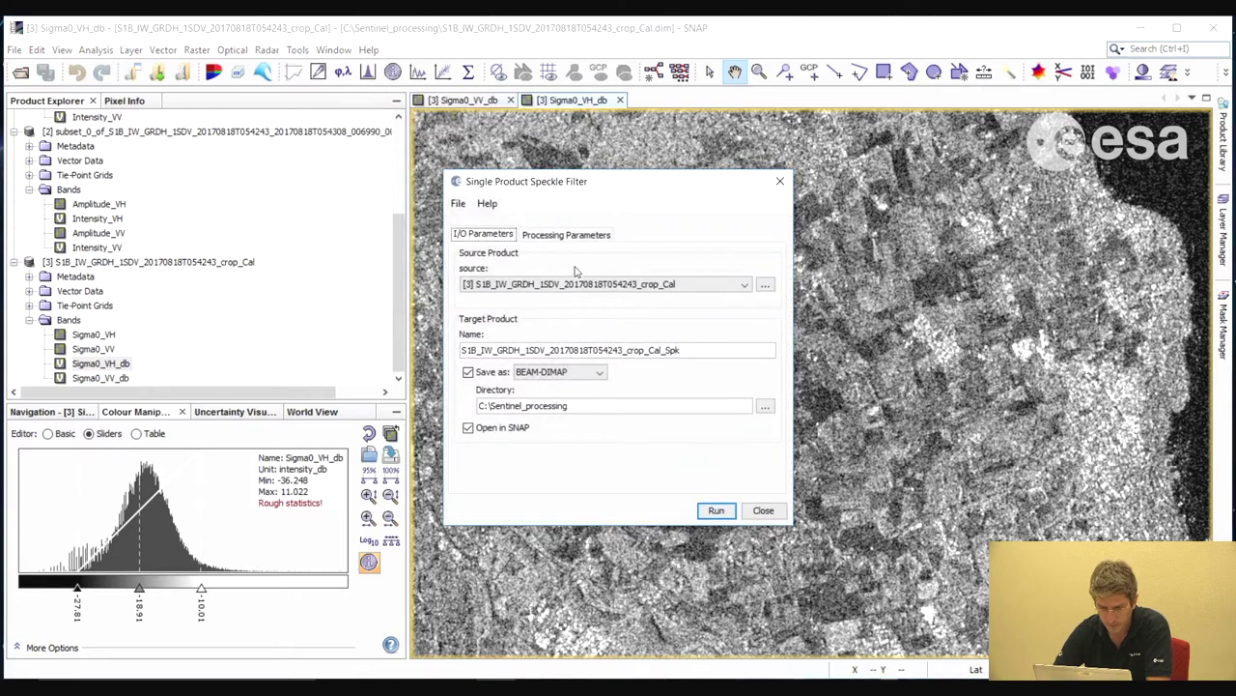
click(570, 237)
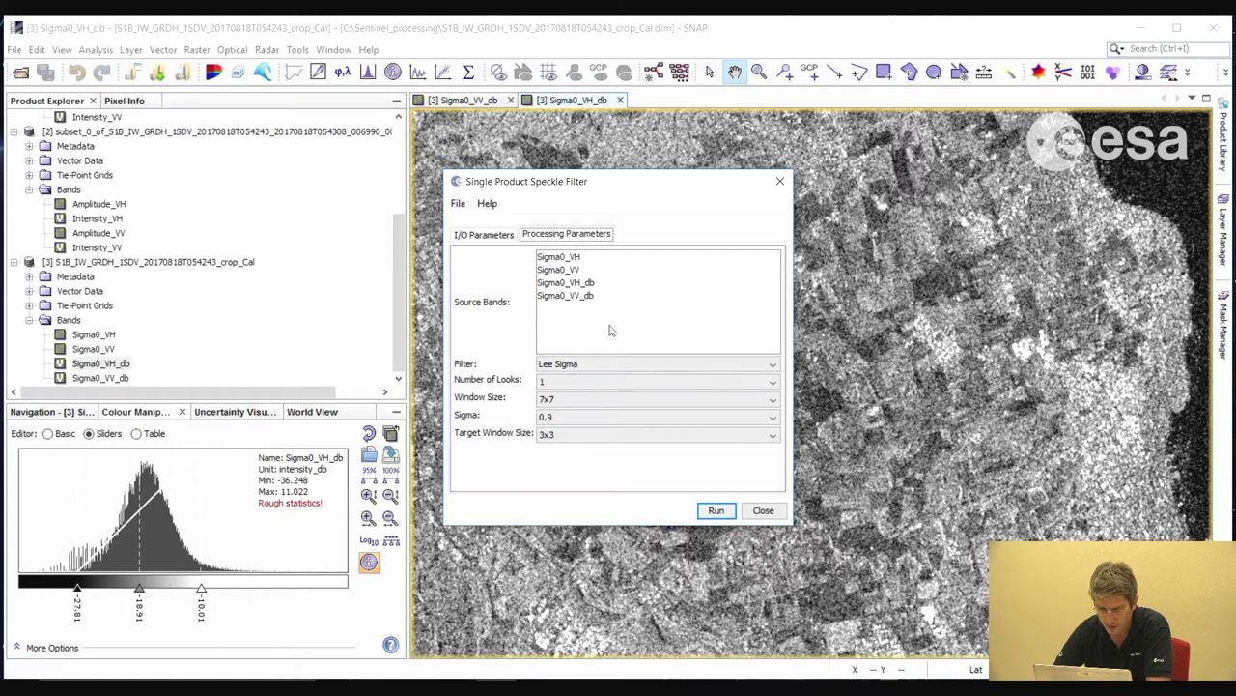
click(772, 369)
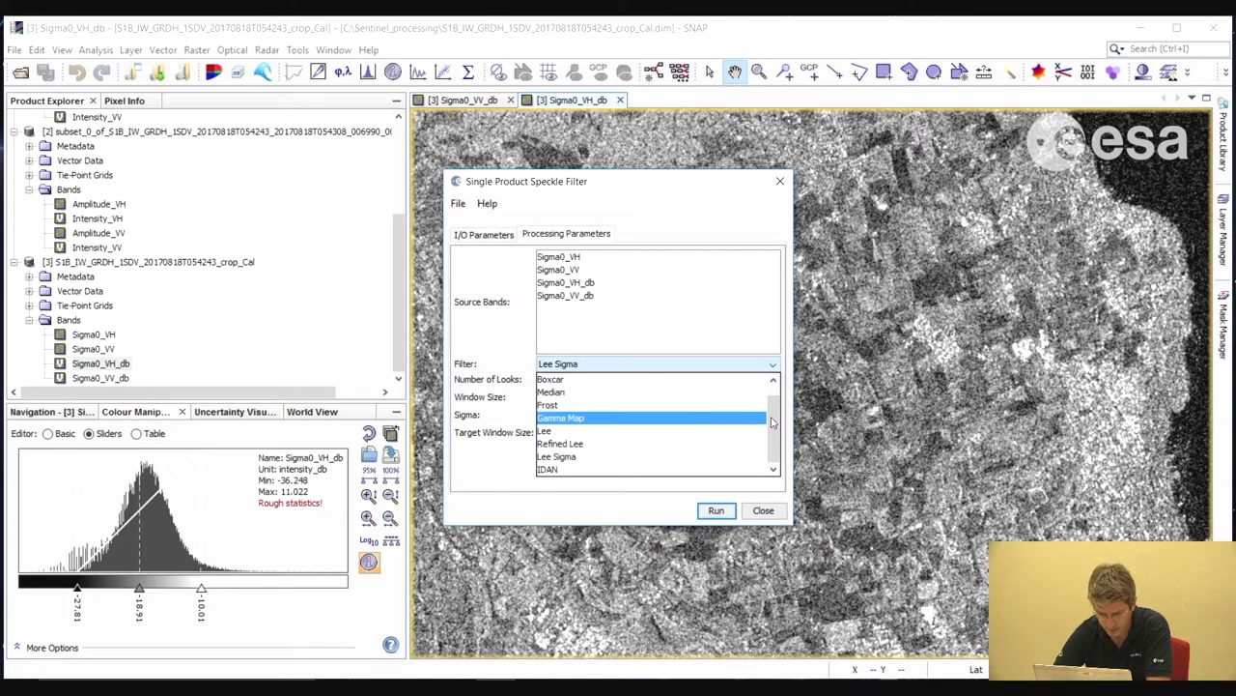
scroll(779, 421, up, 1)
scroll(590, 436, down, 1)
click(554, 432)
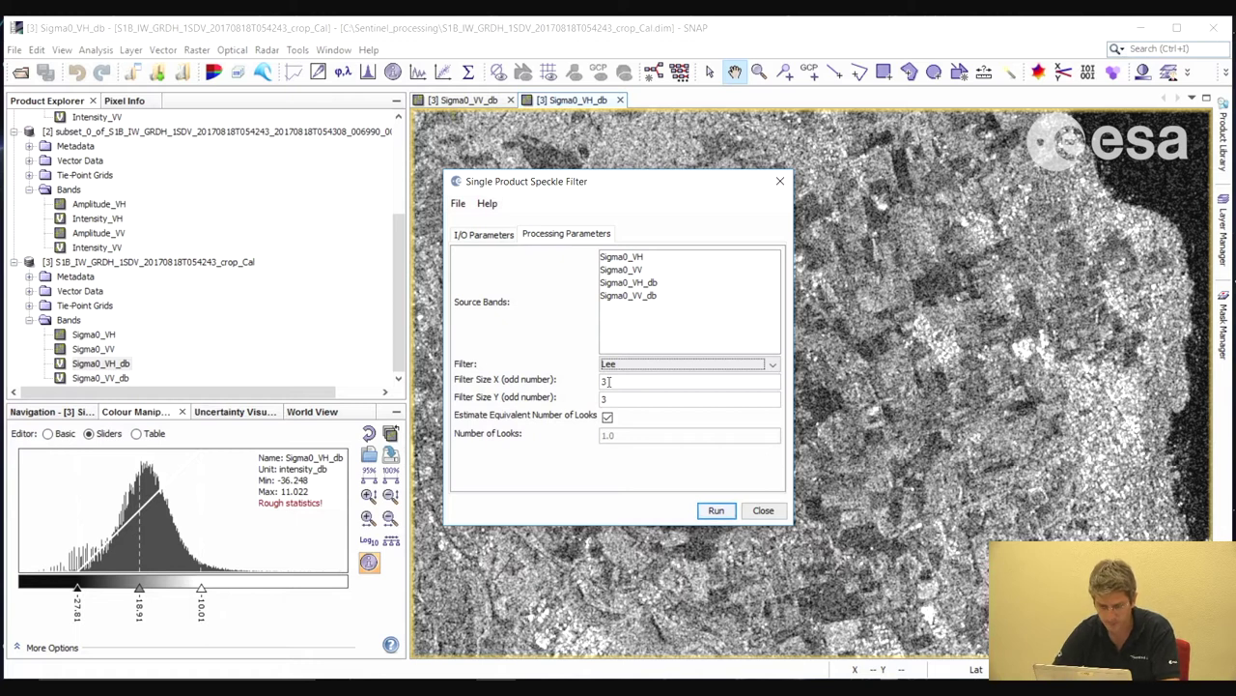
click(488, 235)
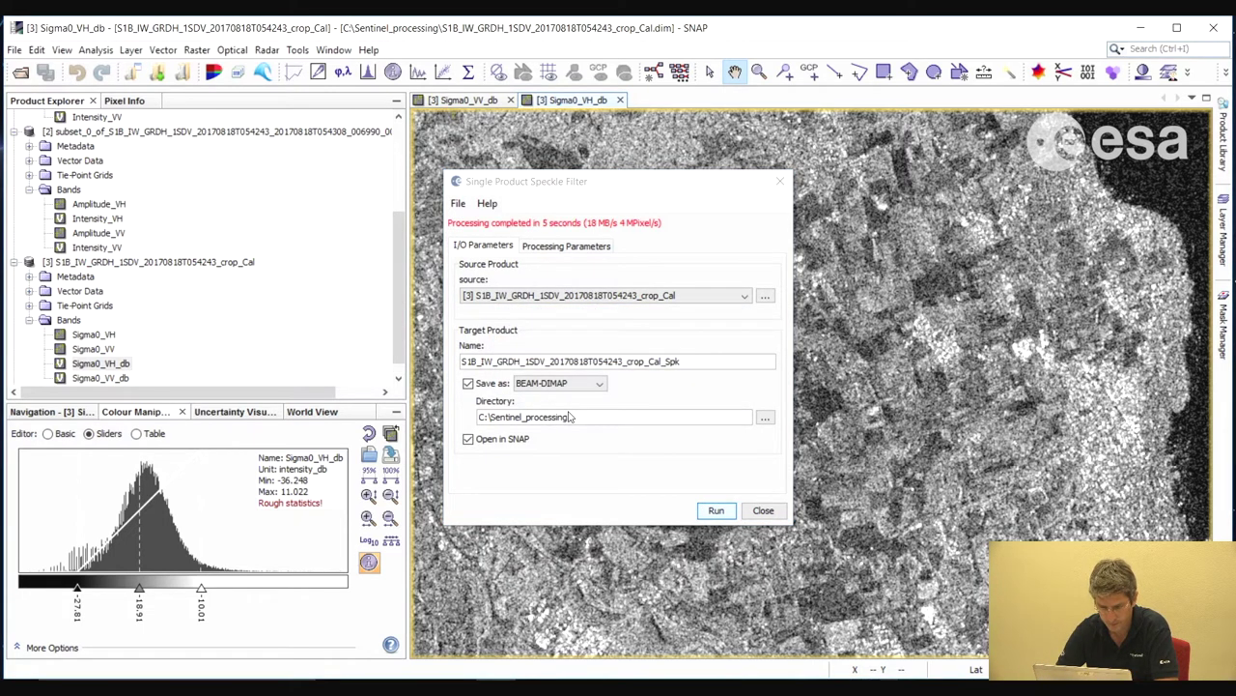
click(759, 512)
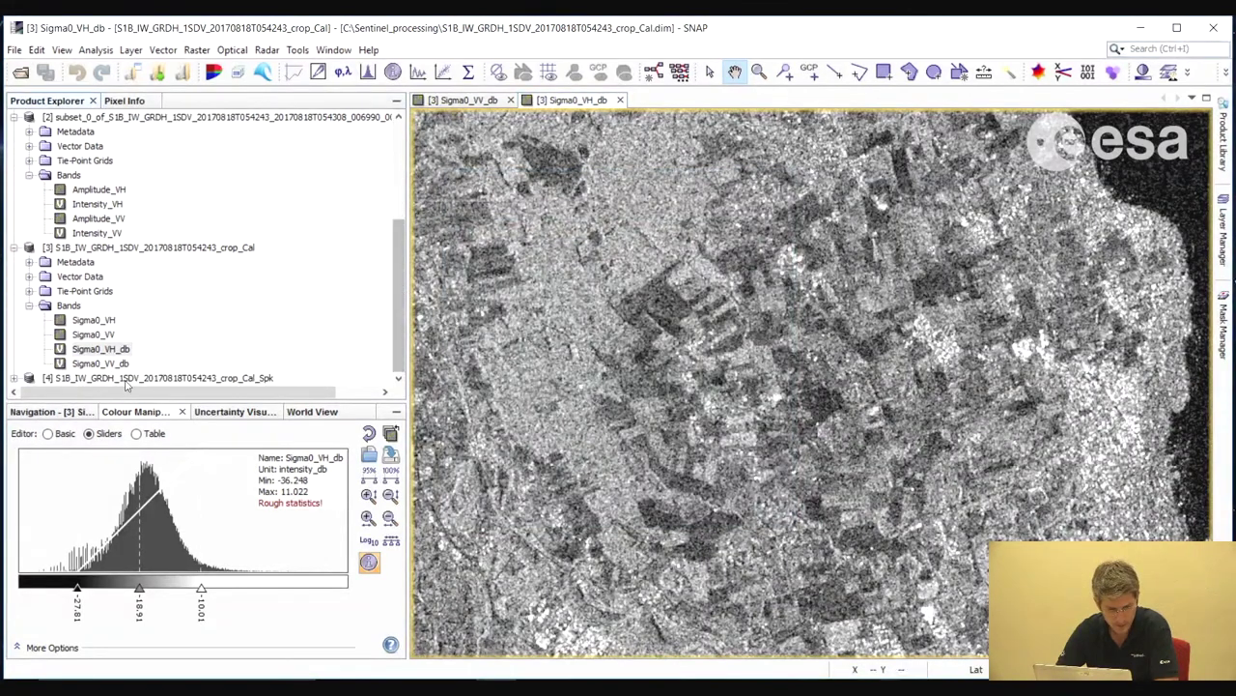
Expand product [4]'s bands and add dB virtual bands Sigma0_VV_db and Sigma0_VH_db
click(13, 377)
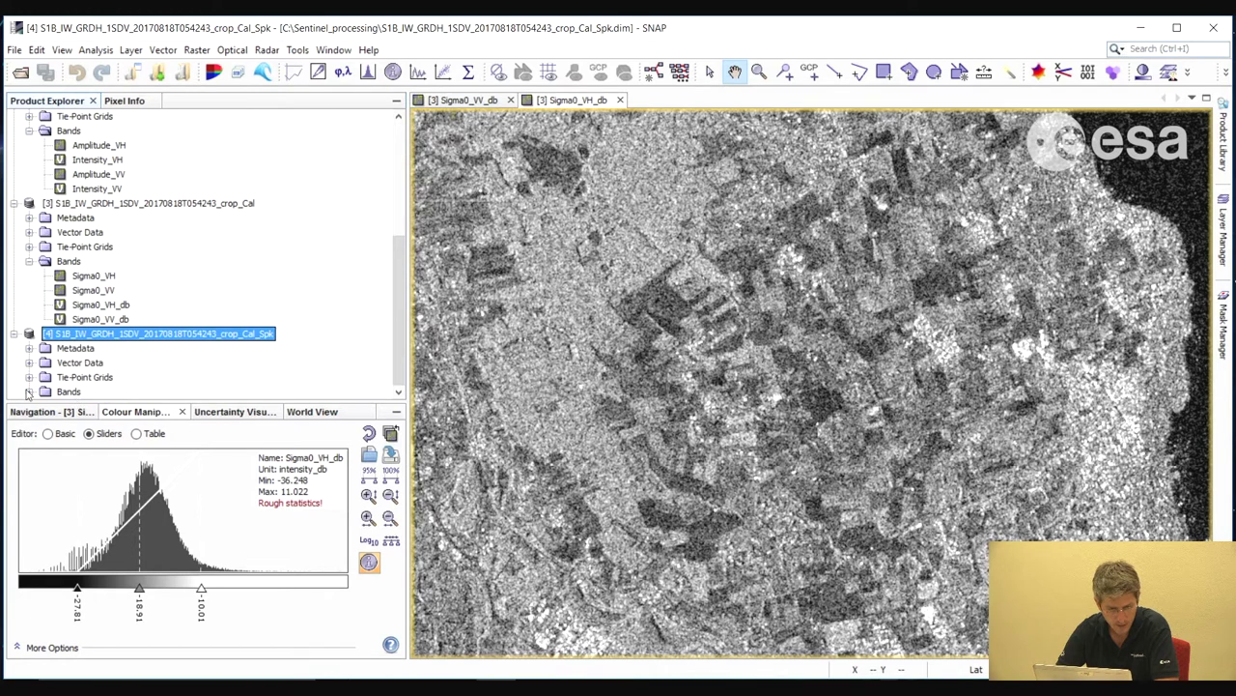
click(29, 391)
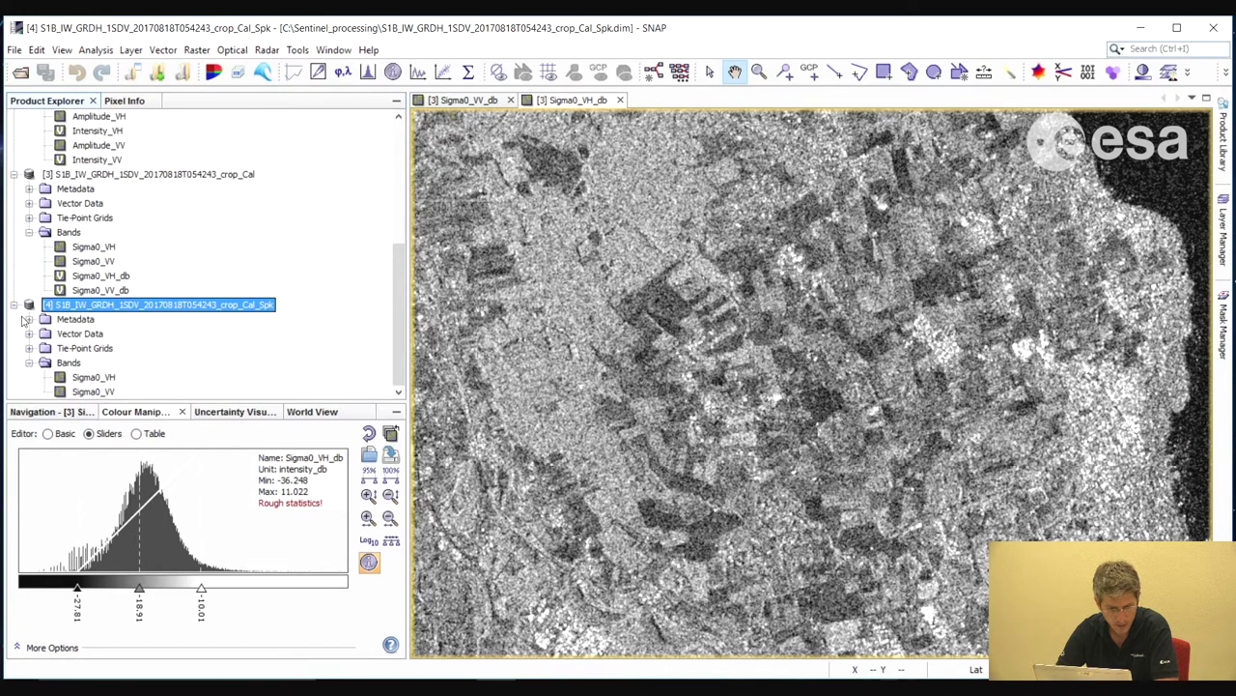
double_click(100, 392)
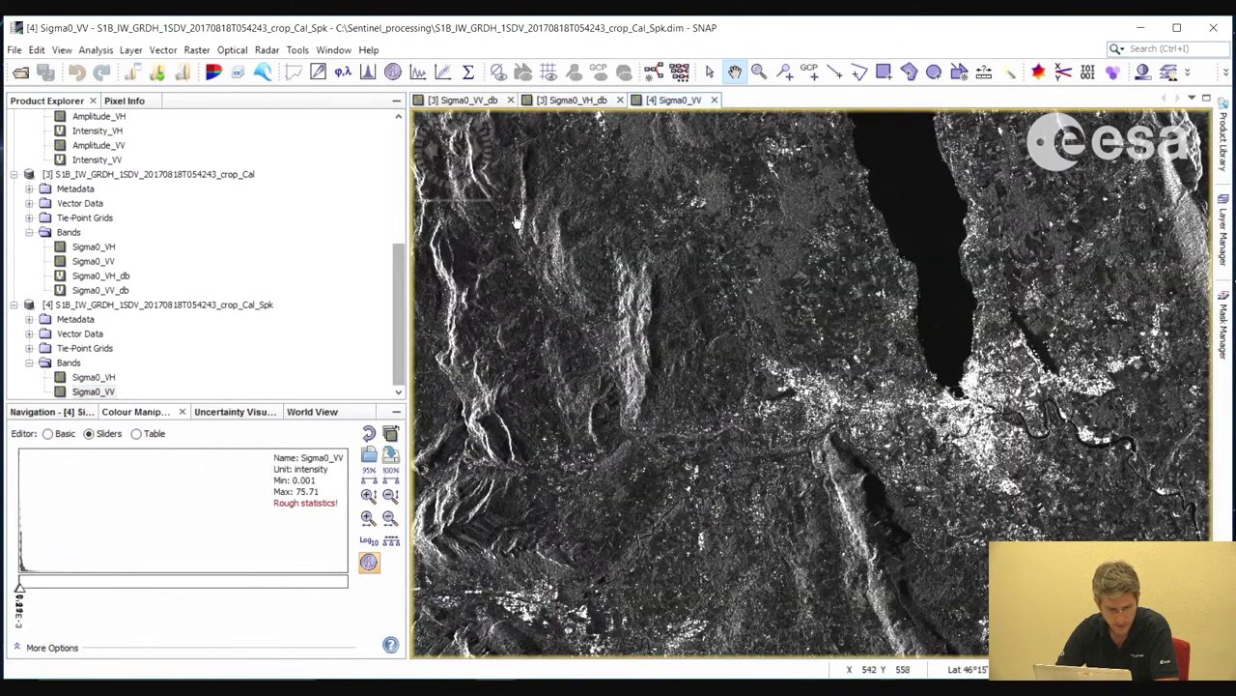
right_click(87, 396)
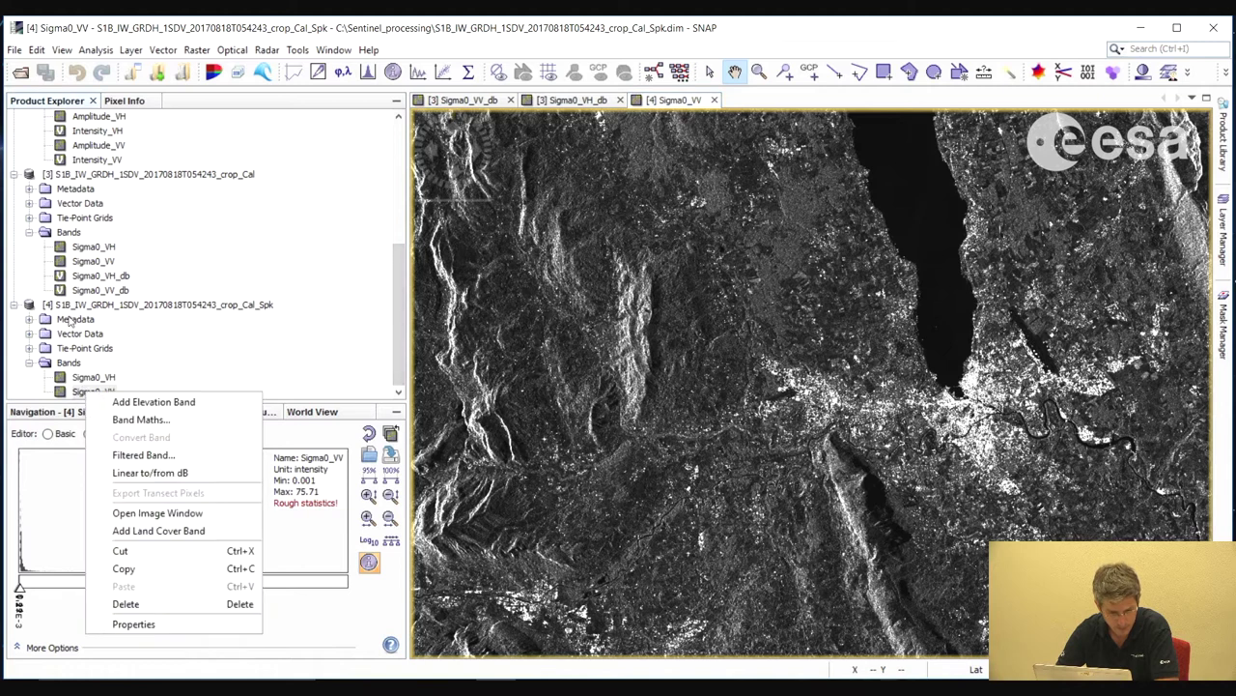
click(140, 474)
click(652, 397)
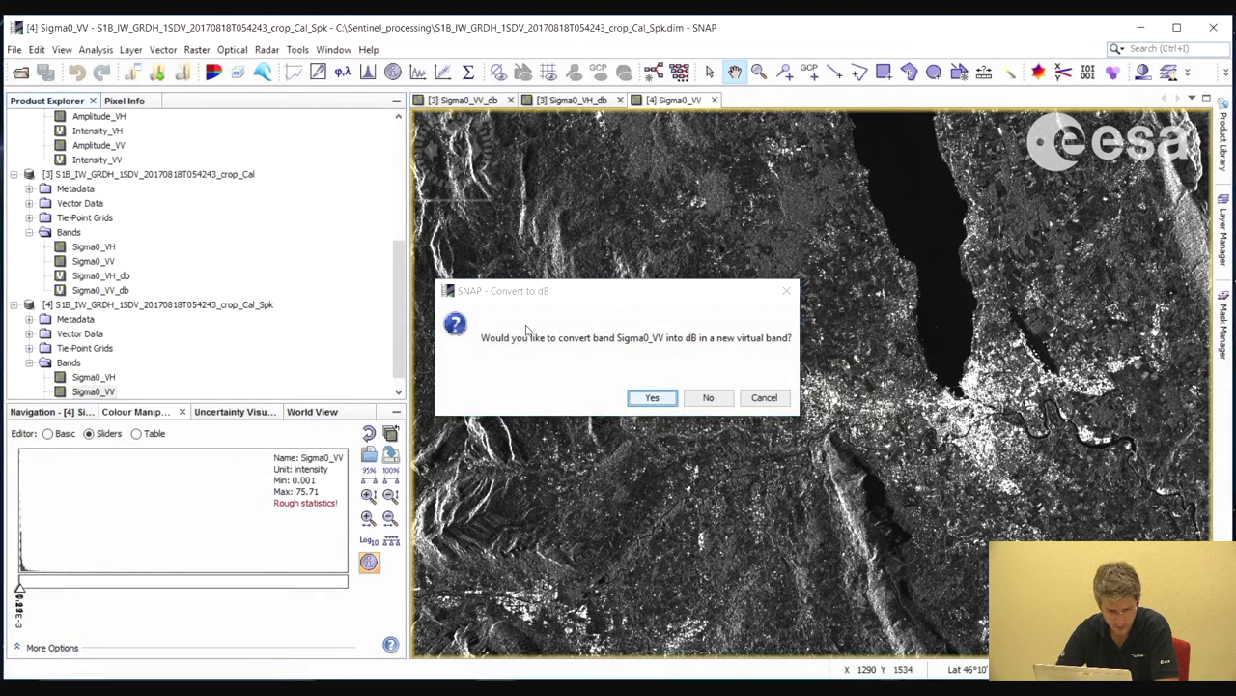
right_click(101, 377)
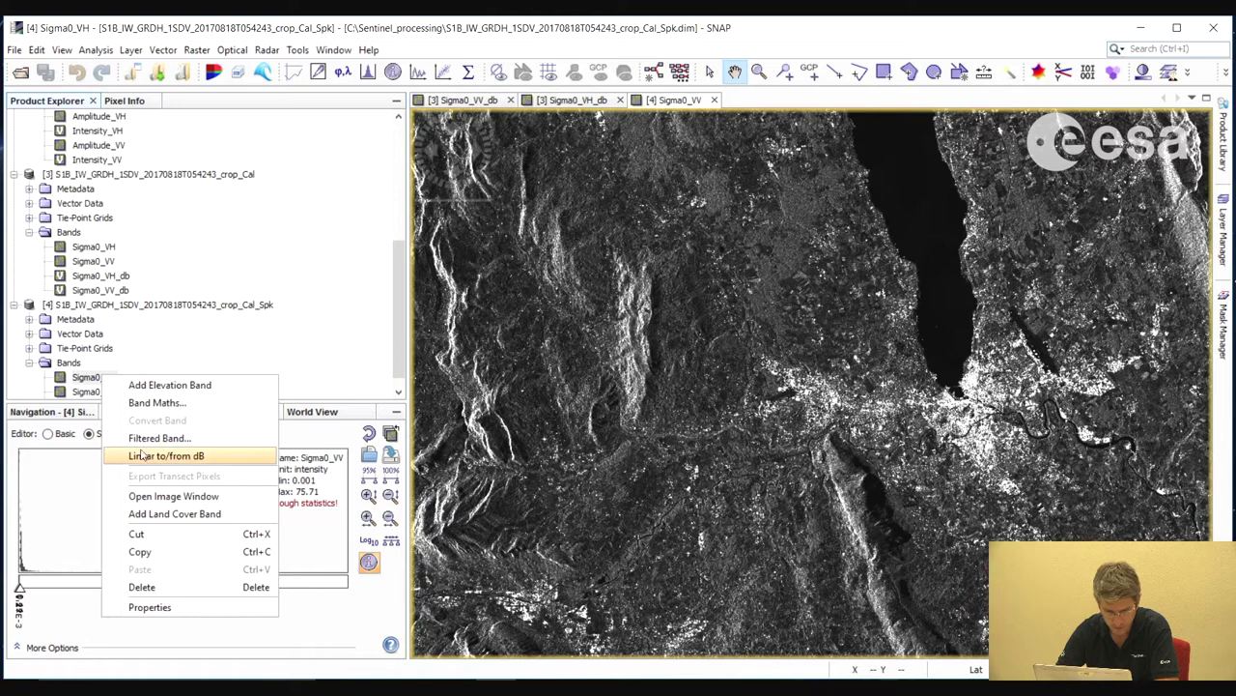
click(144, 457)
click(654, 397)
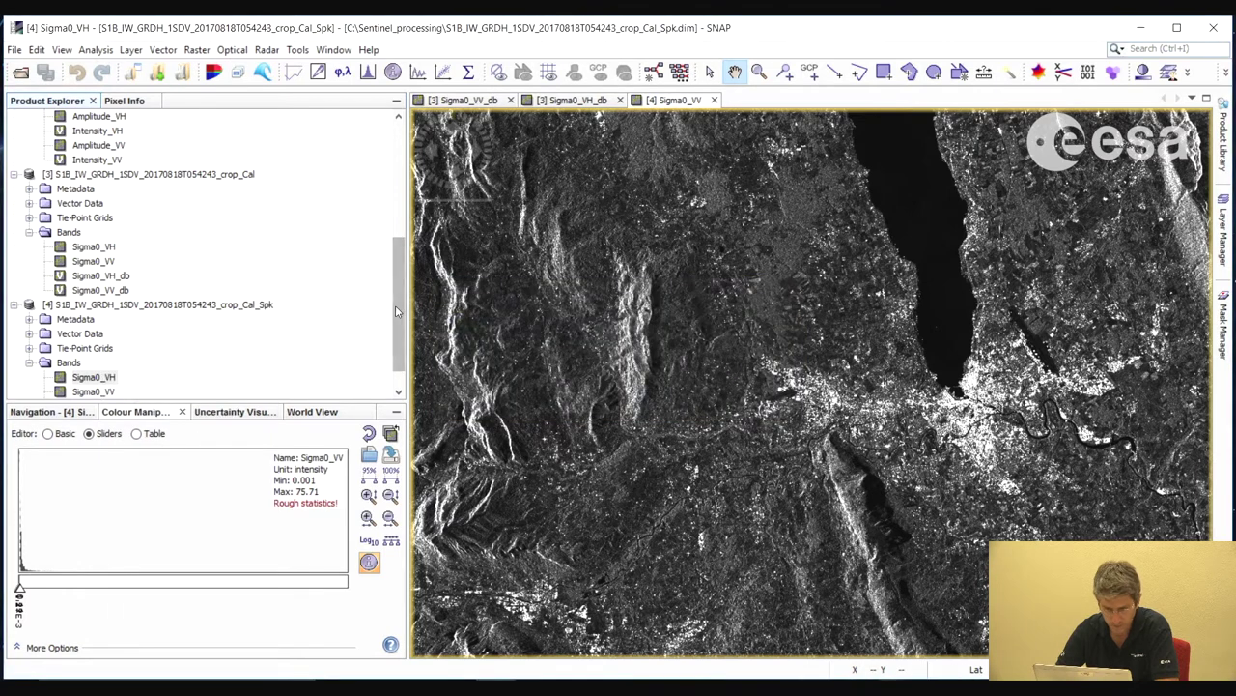
Close the old image views and open the Sigma0_VV_db bands of products [4] and [3]
click(715, 100)
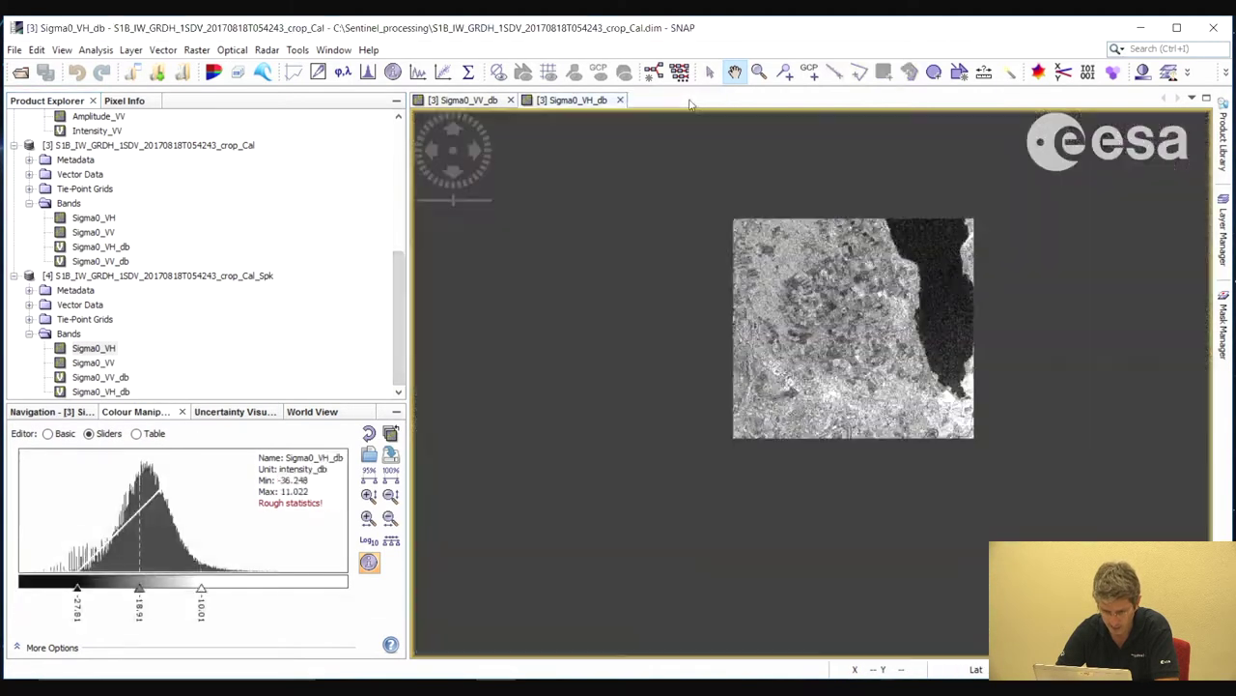
click(619, 100)
click(510, 100)
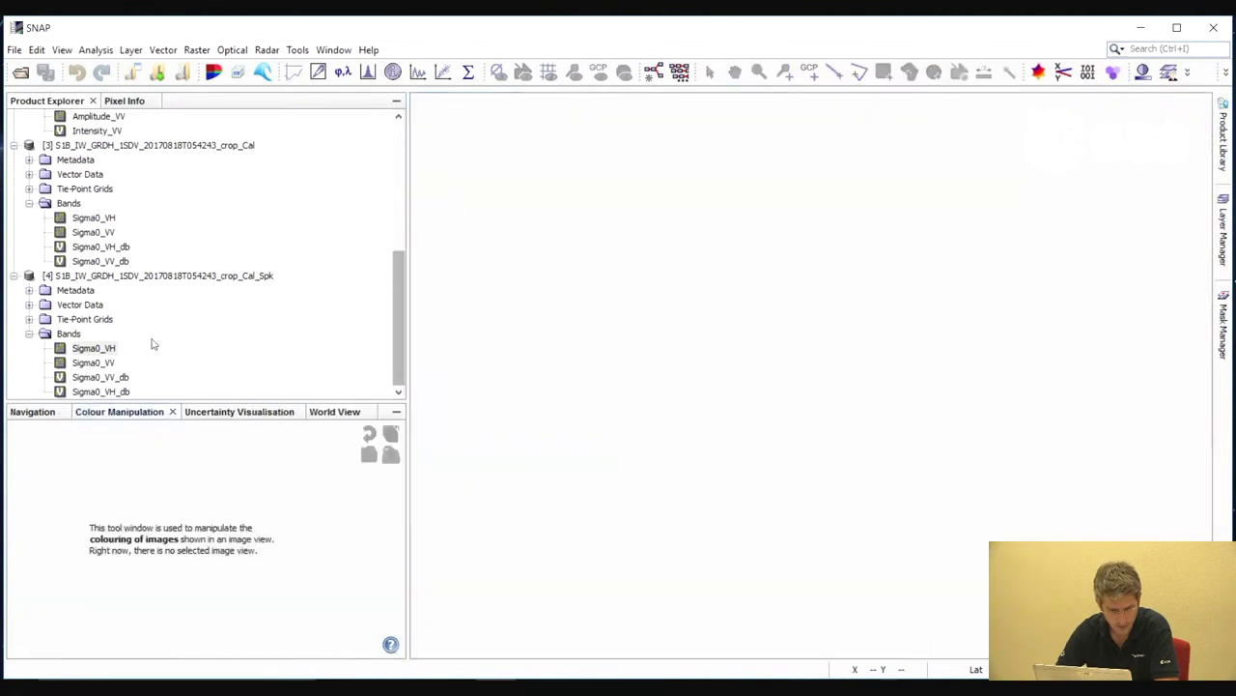
click(100, 378)
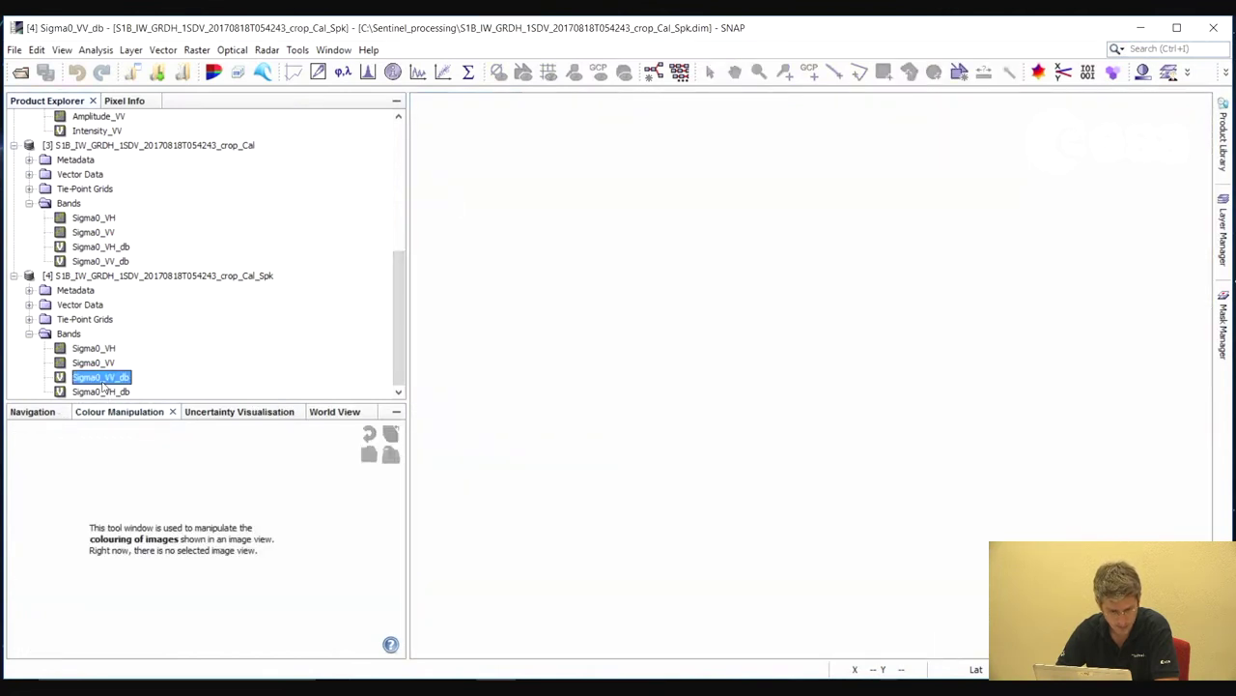
double_click(100, 378)
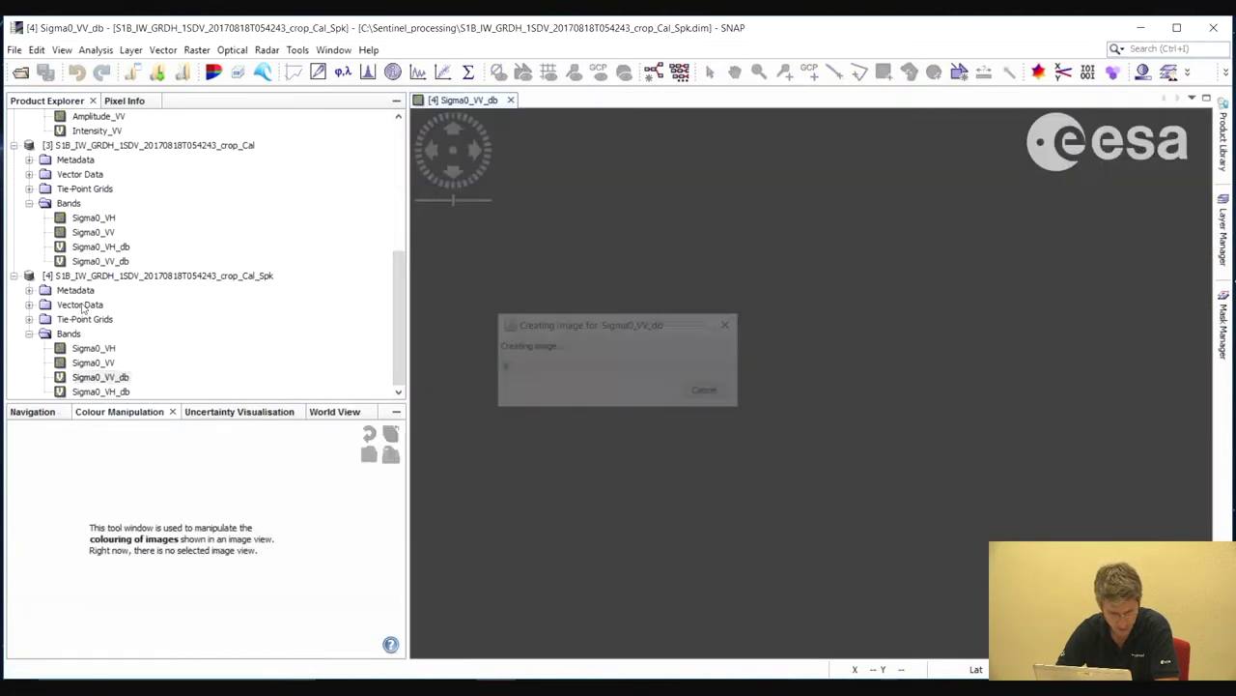
double_click(101, 261)
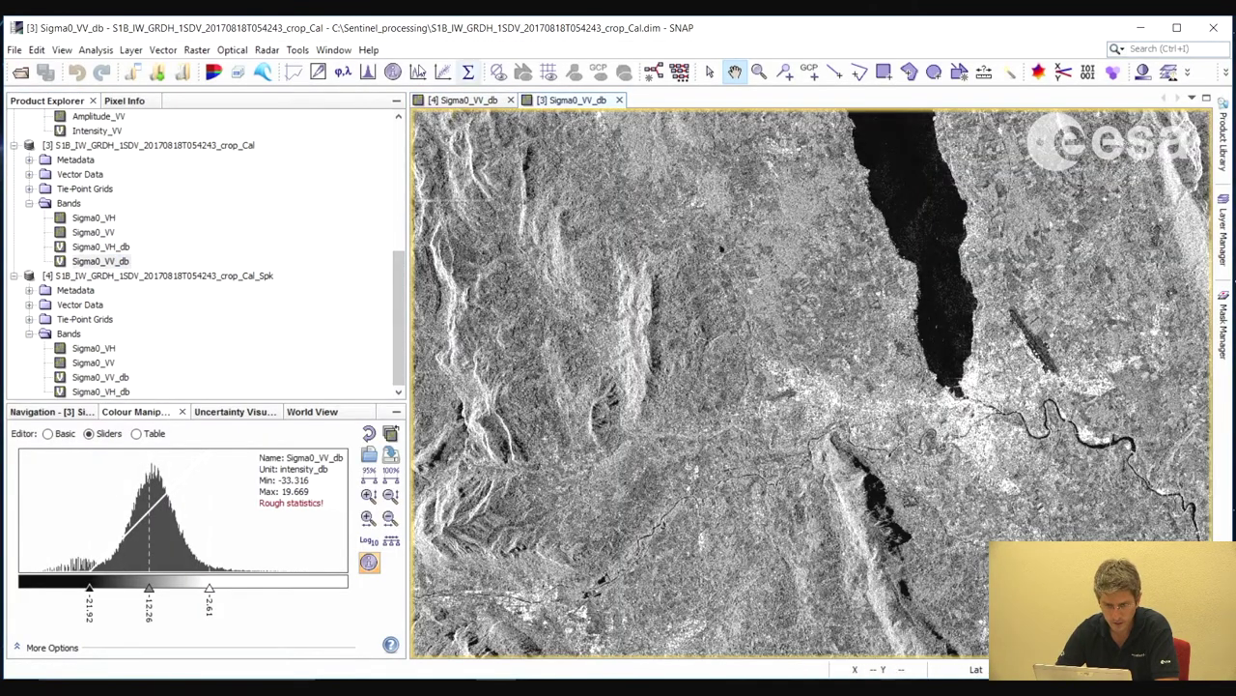
Tile the two Sigma0_VV_db views and raise the filtered image's lower contrast limit to -18.34
click(334, 49)
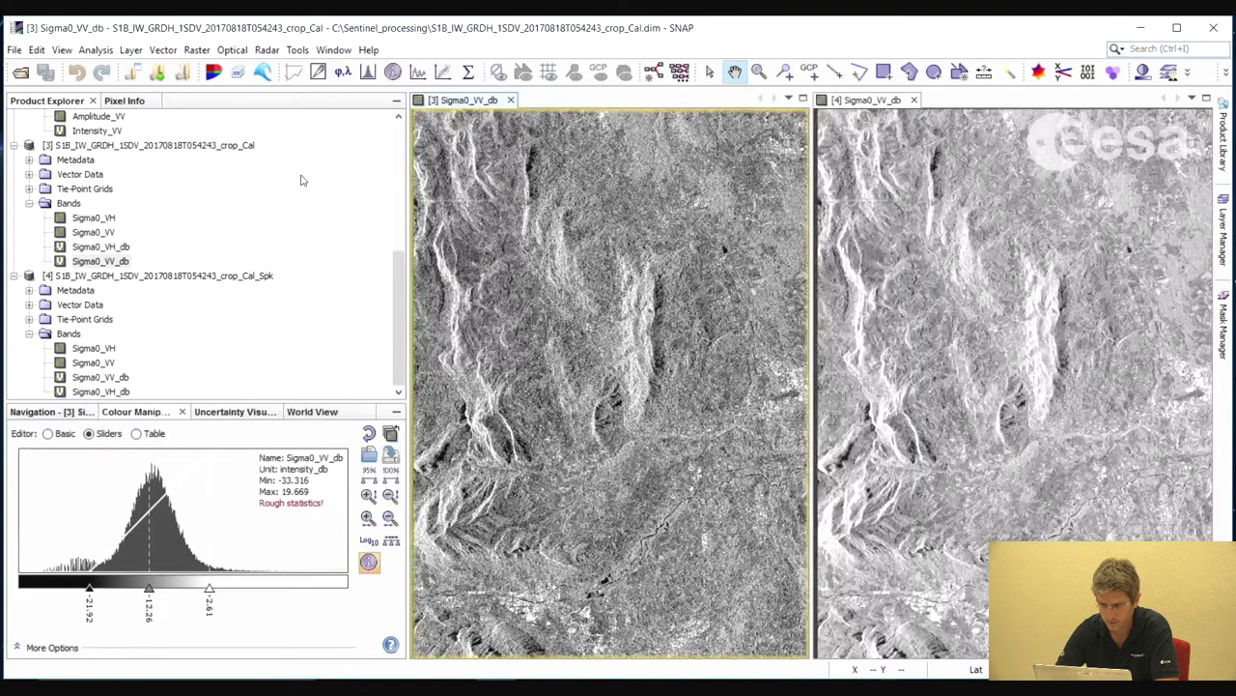
click(380, 215)
scroll(589, 345, up, 3)
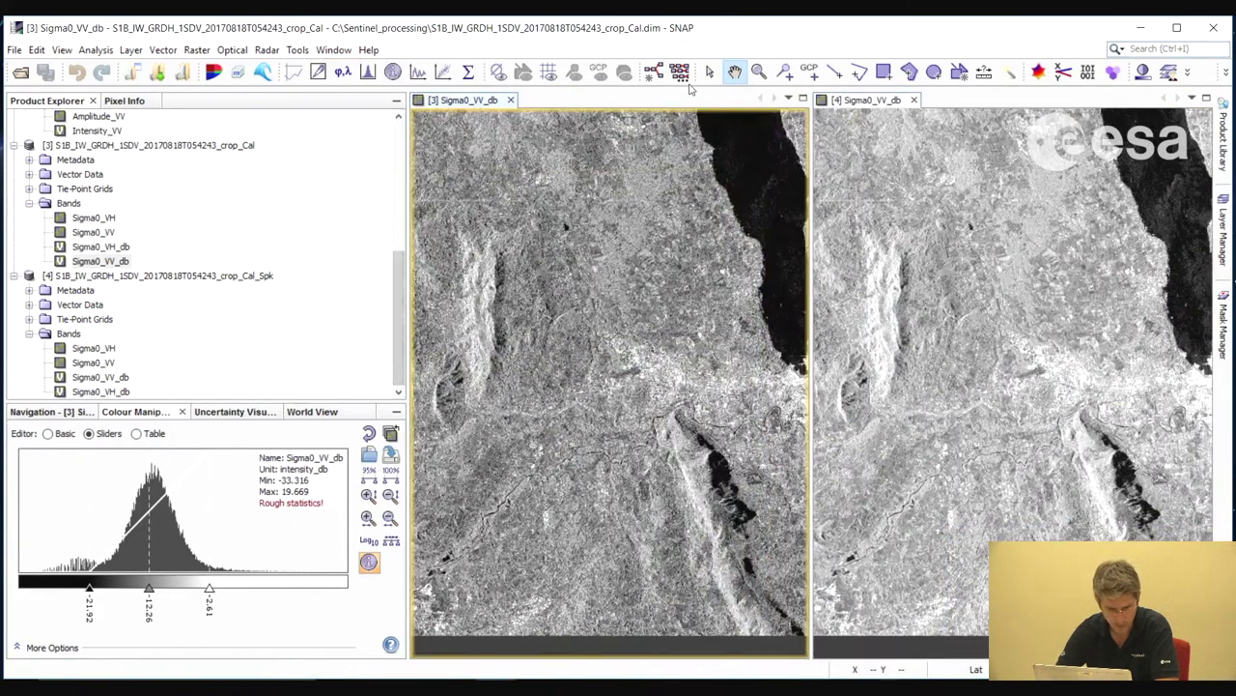
click(861, 101)
drag(48, 589, 92, 589)
drag(183, 596, 185, 598)
Zoom and pan the linked views to Lake Geneva's southern end, comparing filtered and unfiltered images
scroll(641, 394, up, 2)
click(641, 394)
drag(946, 309, 1025, 337)
scroll(1025, 337, down, 3)
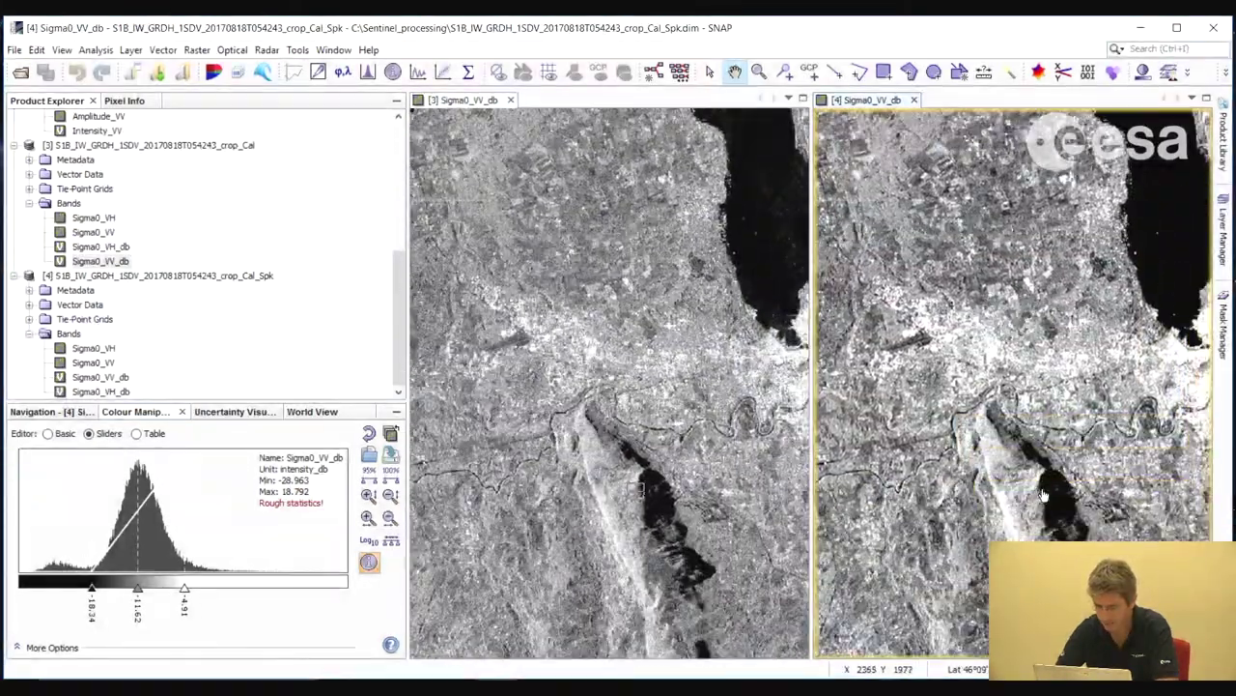
scroll(1002, 362, up, 3)
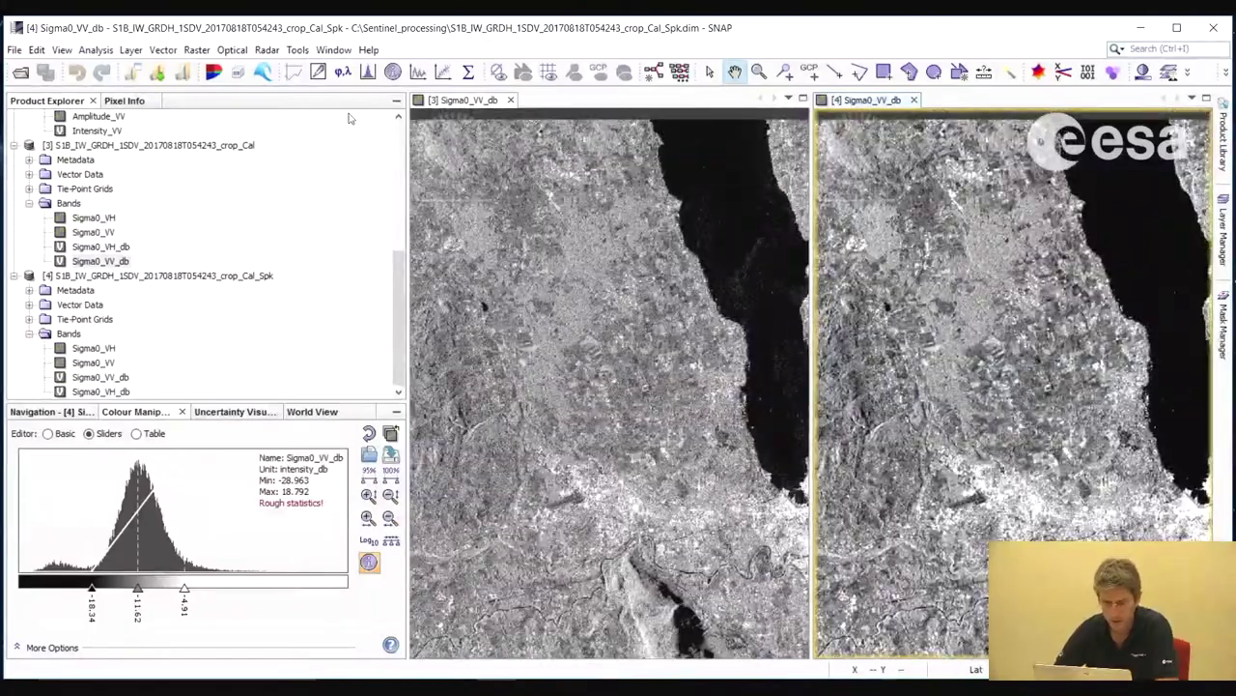
click(595, 390)
scroll(595, 390, down, 4)
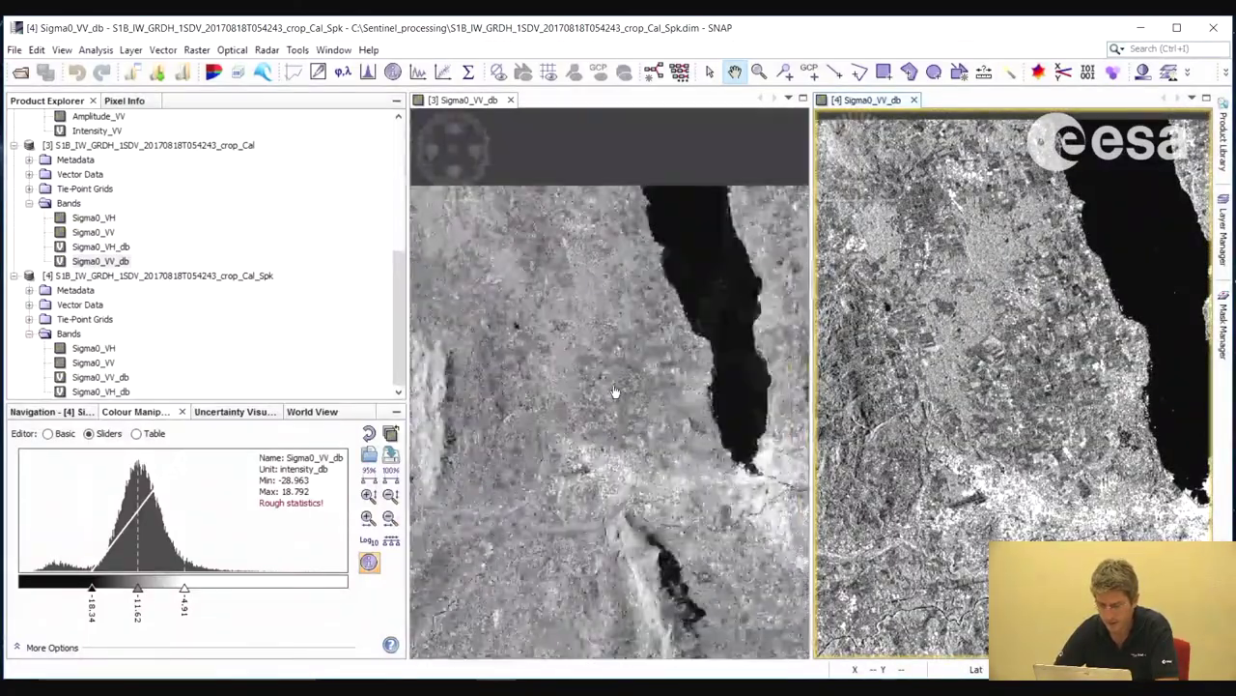
scroll(644, 339, down, 3)
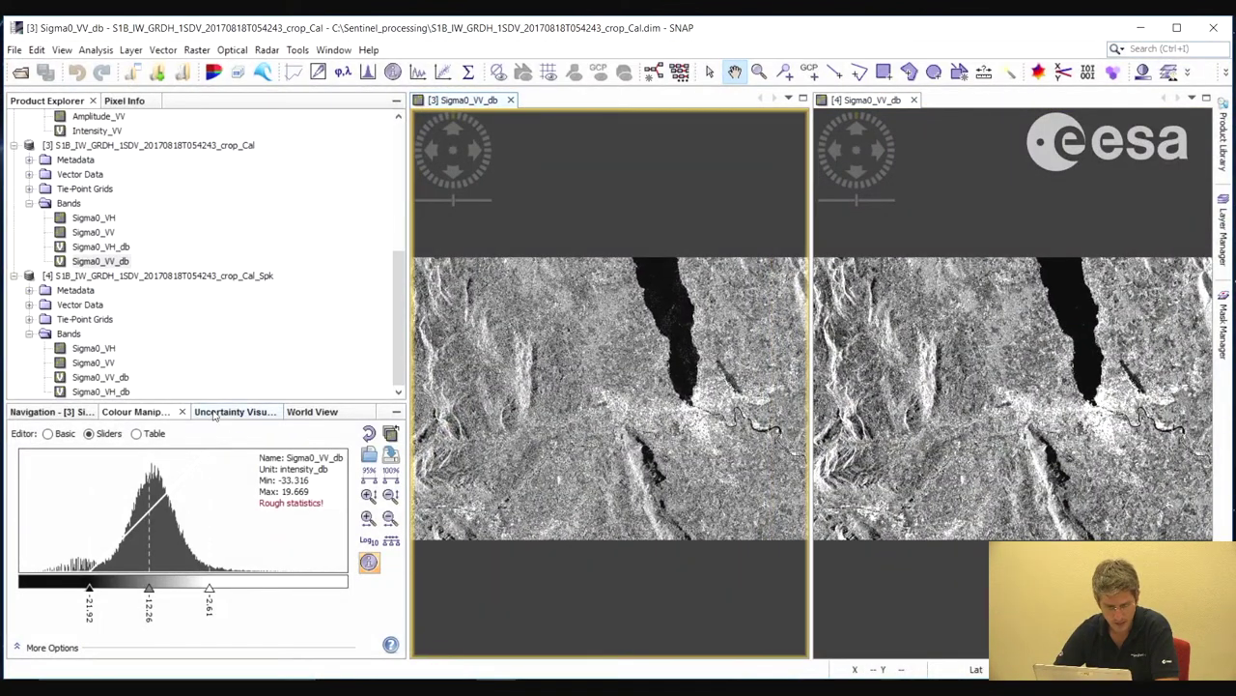
click(312, 412)
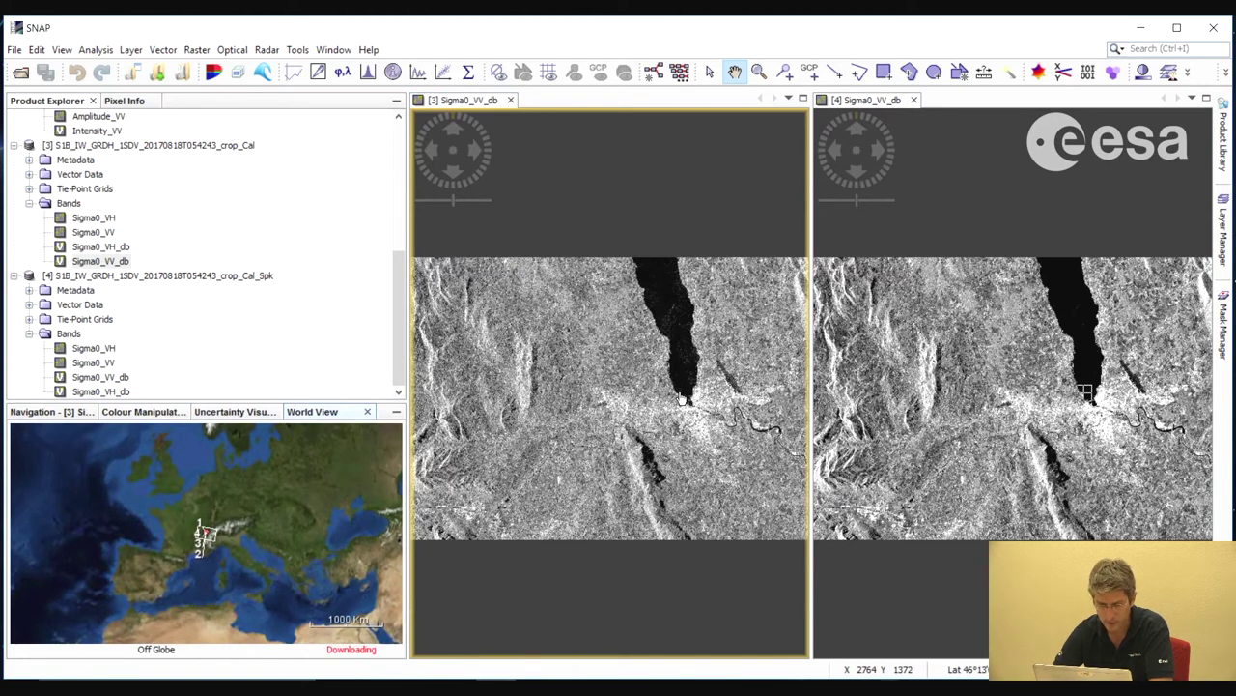
scroll(680, 400, up, 2)
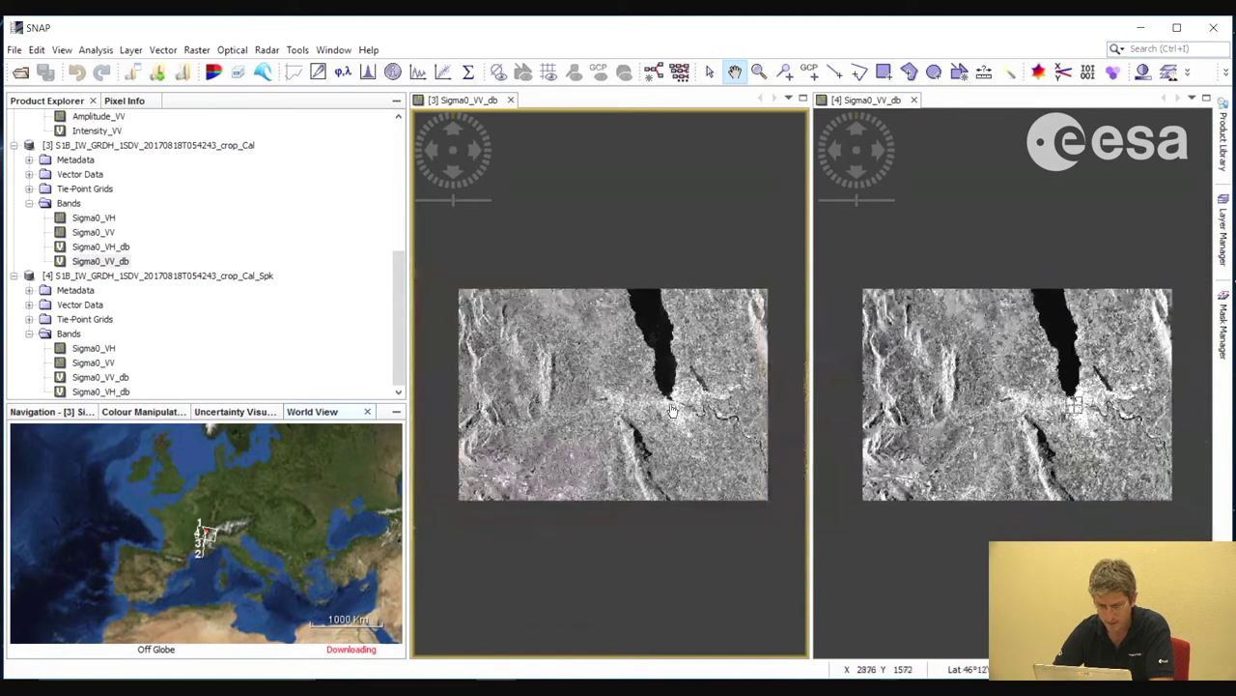
scroll(674, 419, up, 2)
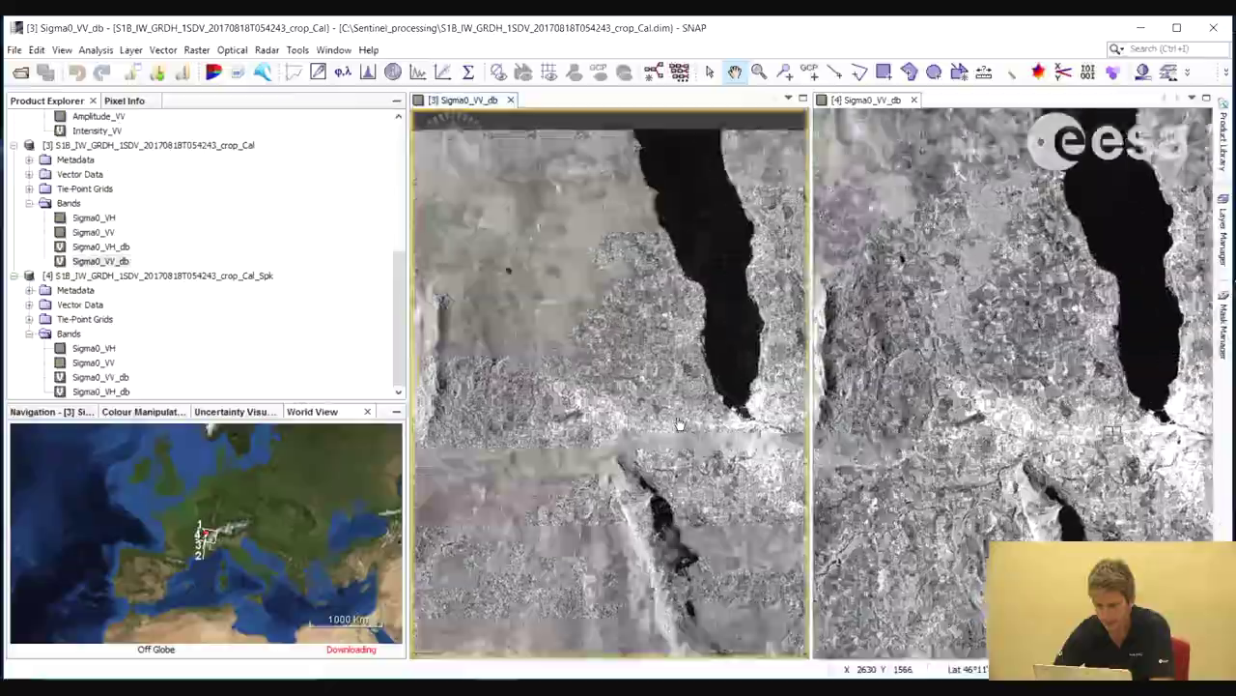
drag(719, 390, 697, 409)
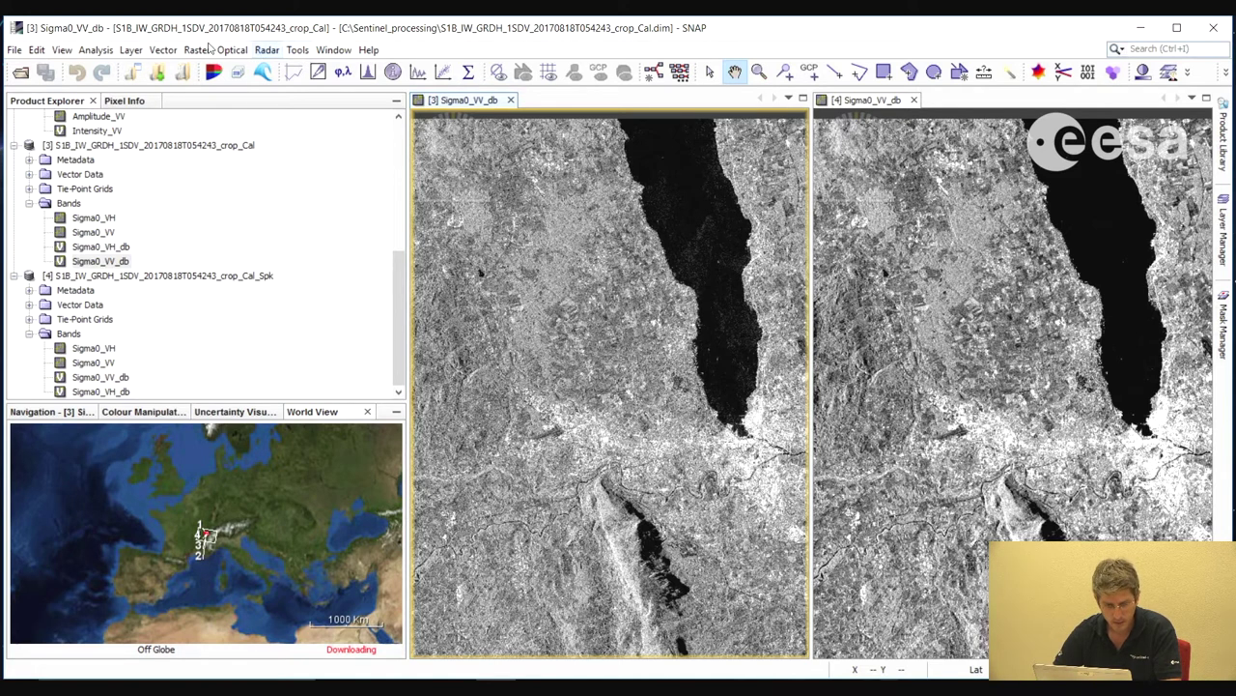
Show the Radar > Geometric > Terrain Correction options: Range-Doppler, SAR Simulation, and SAR-Simulation Terrain Correction
click(268, 50)
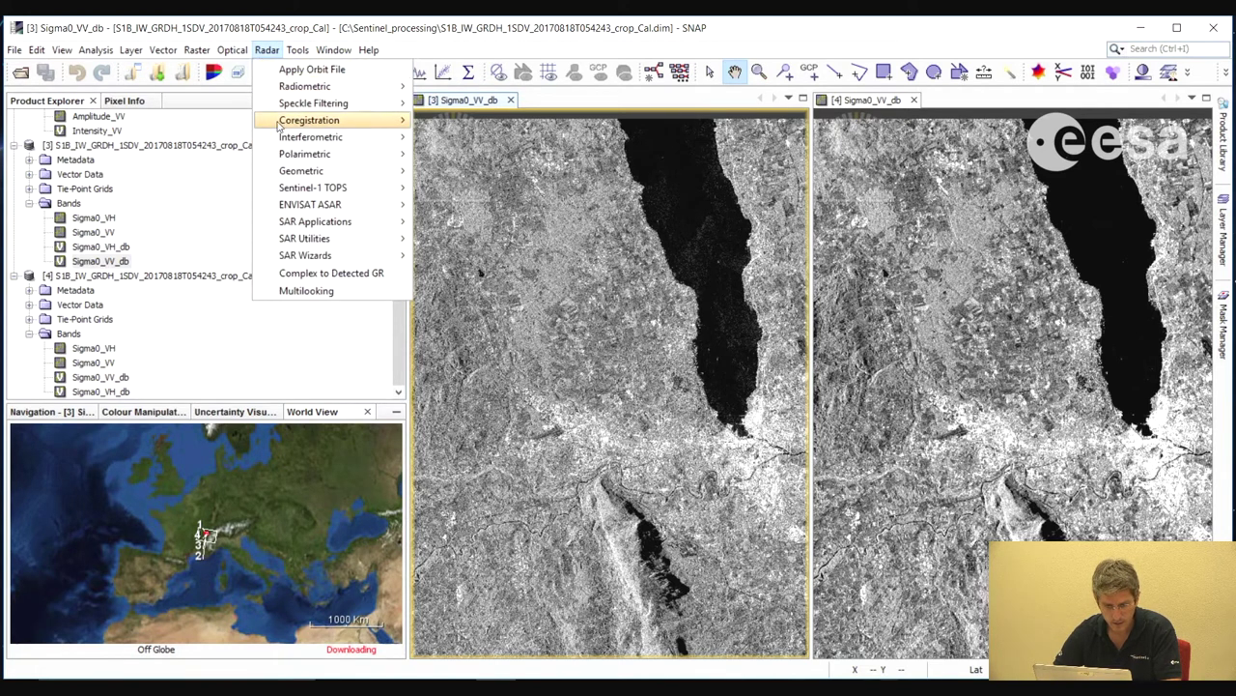
mouse_move(302, 175)
mouse_move(471, 175)
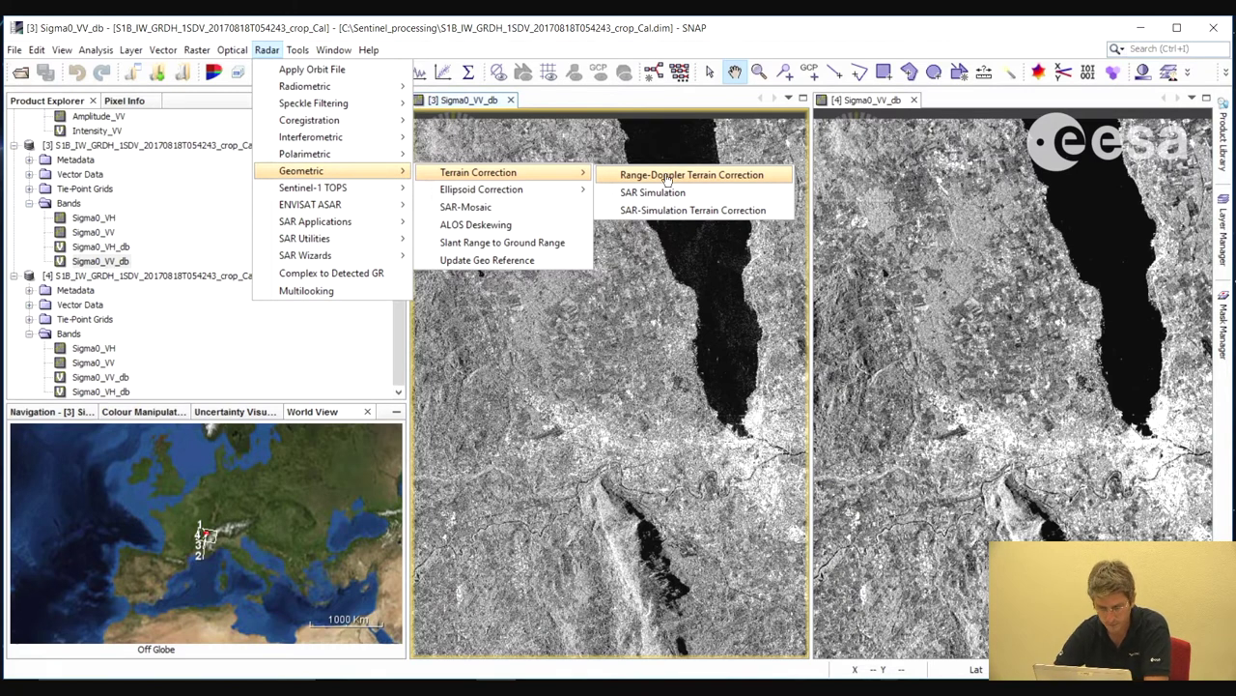
Open Range-Doppler Terrain Correction with crop_Cal_Spk as source and SRTM 3Sec (Auto Download) as DEM
click(667, 176)
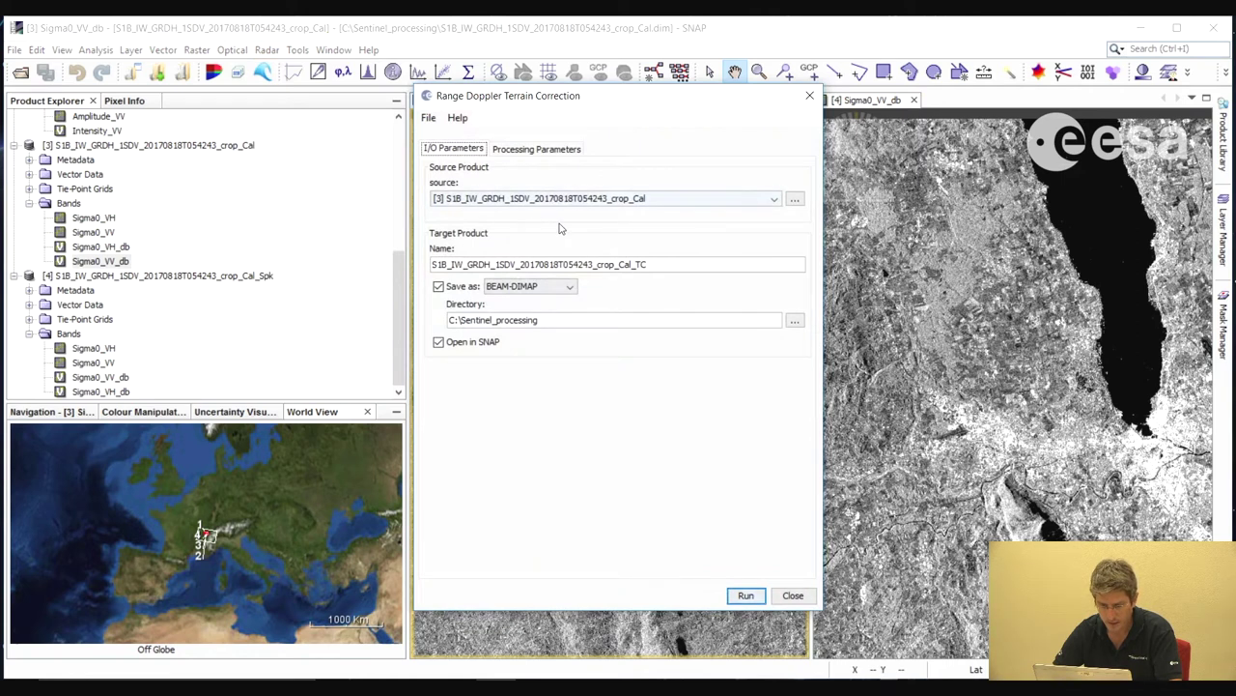
click(672, 201)
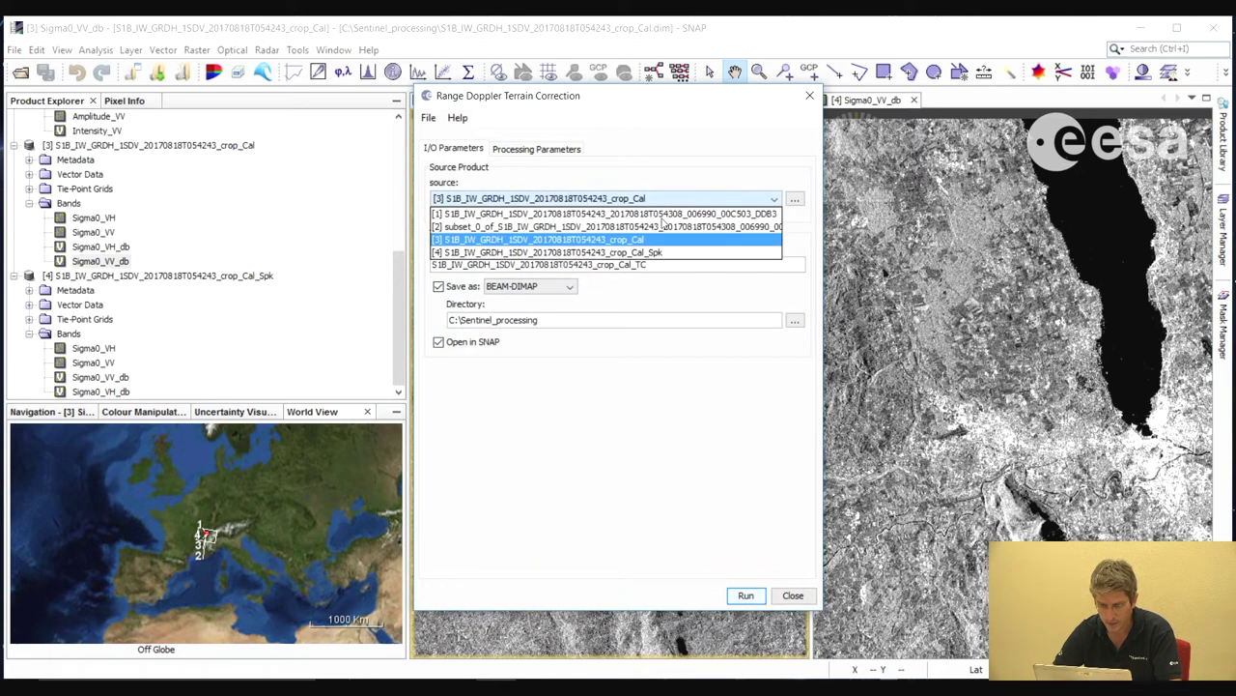
click(642, 255)
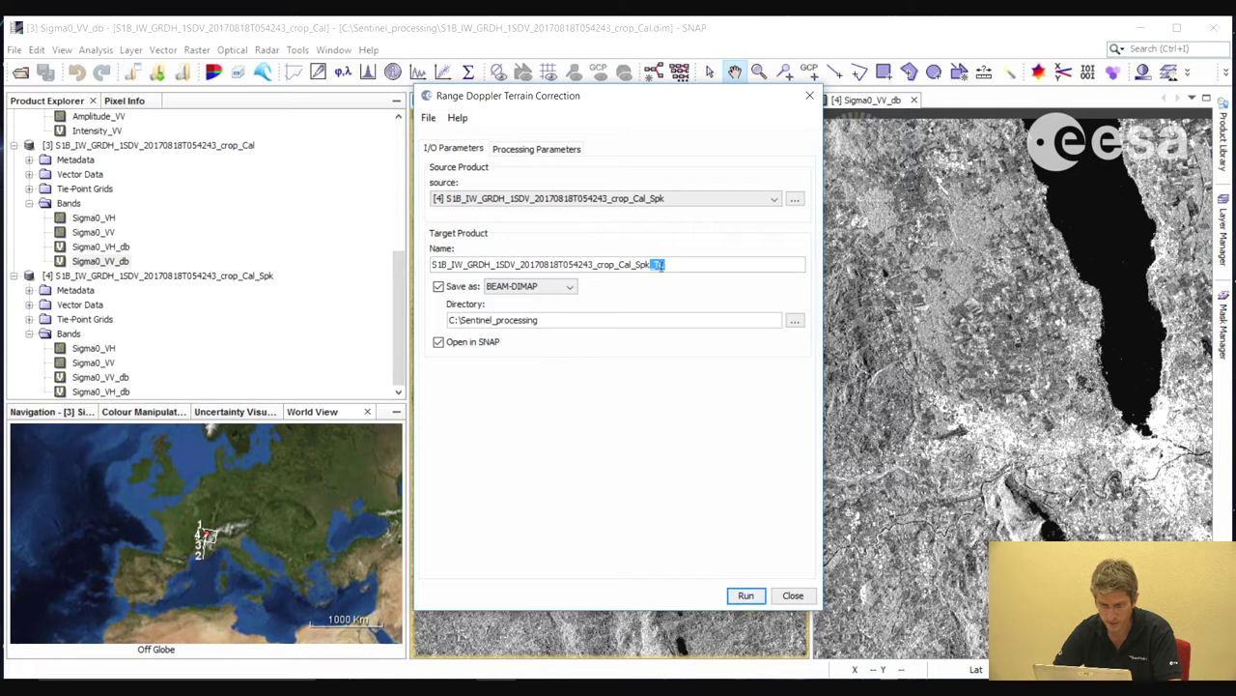
click(551, 151)
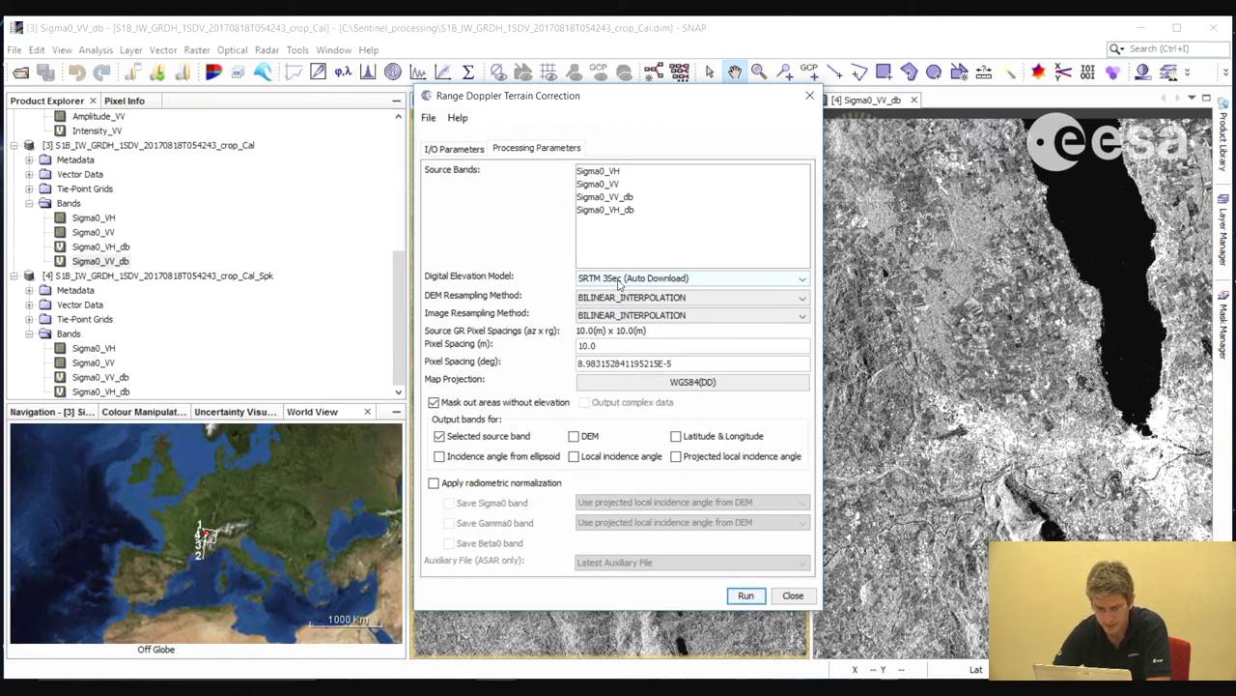
click(621, 280)
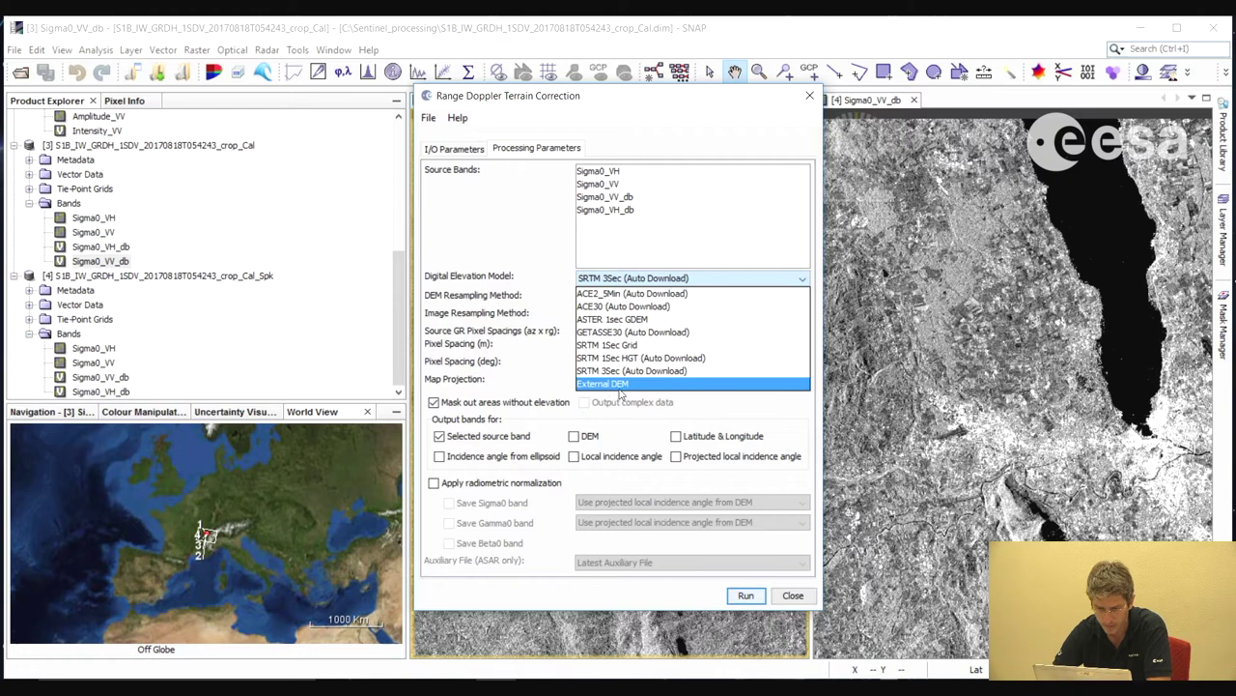
click(547, 285)
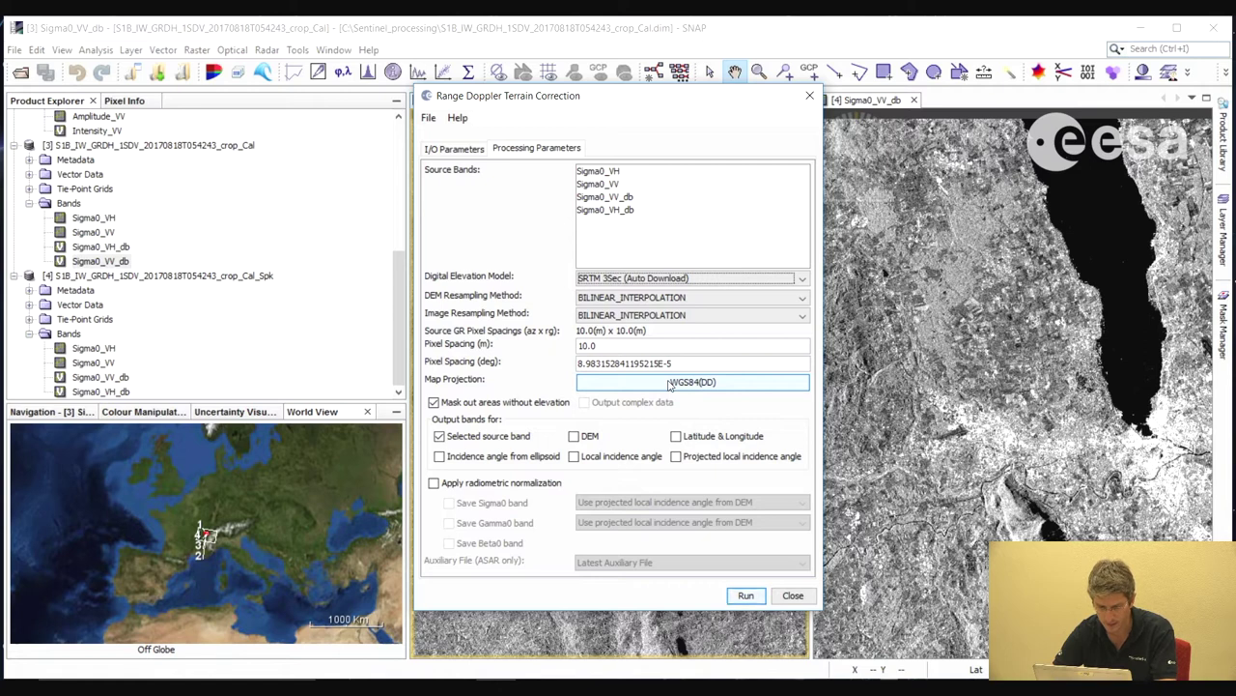
Set the terrain correction map projection to Geographic Lat/Lon (WGS 84) and run it
click(670, 385)
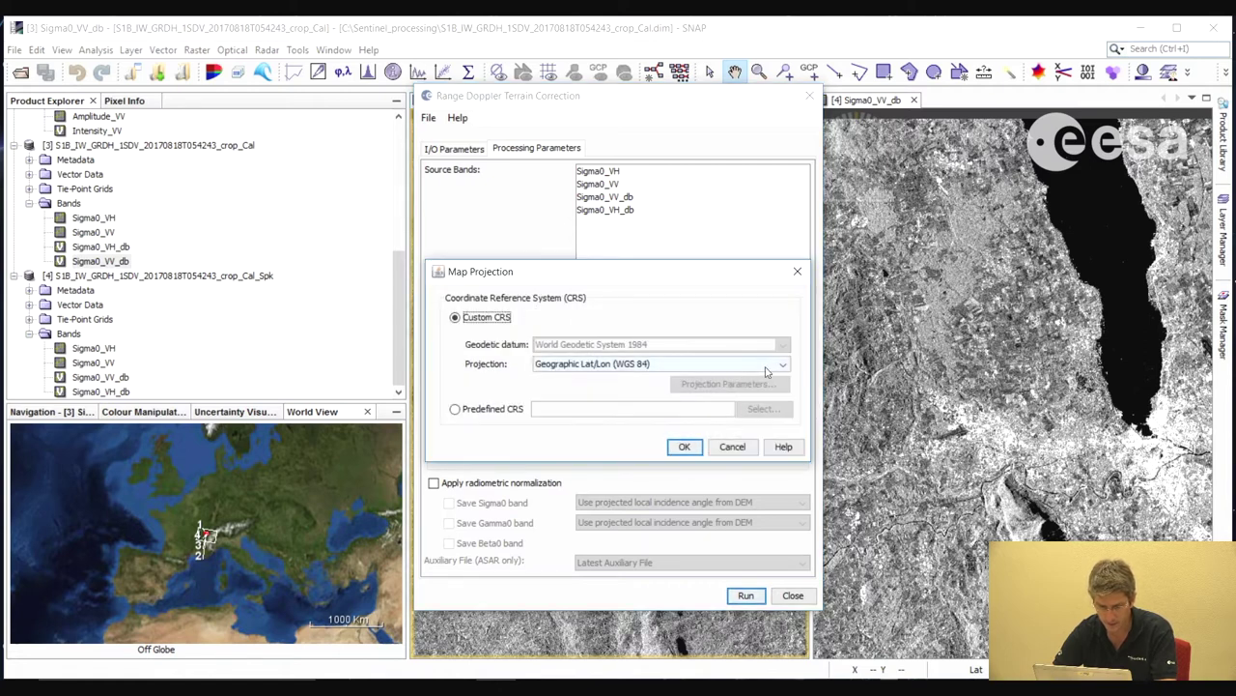
click(770, 372)
scroll(628, 430, down, 6)
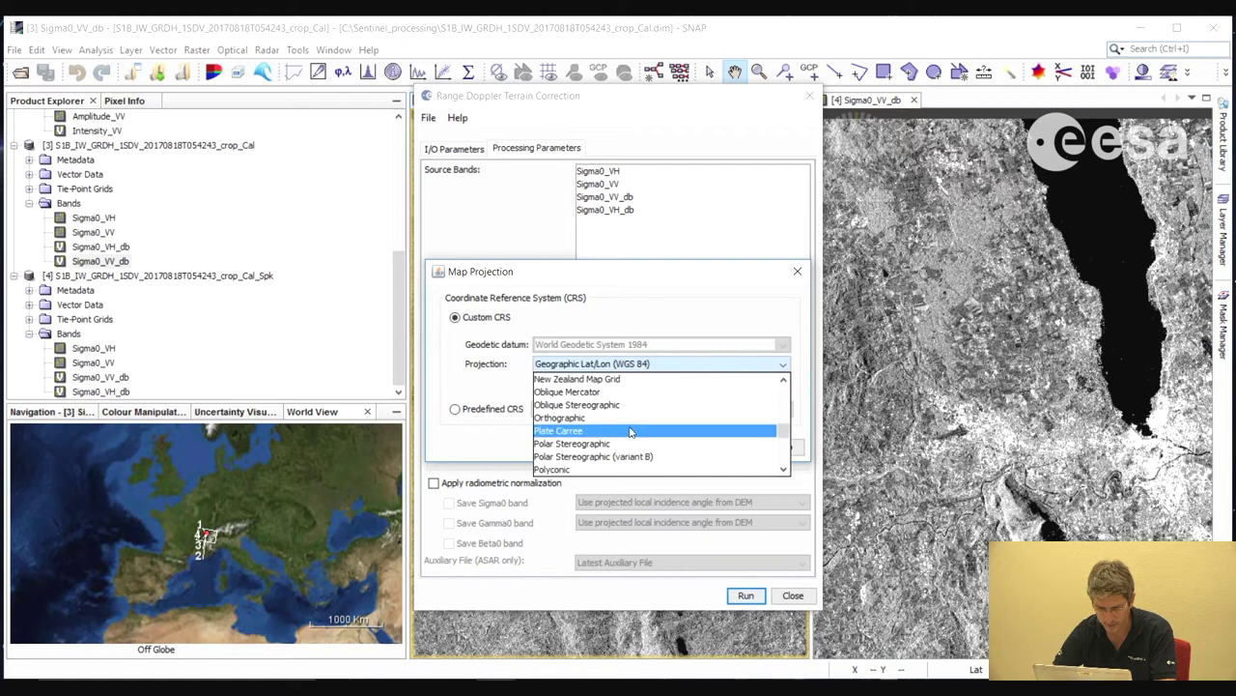
click(499, 390)
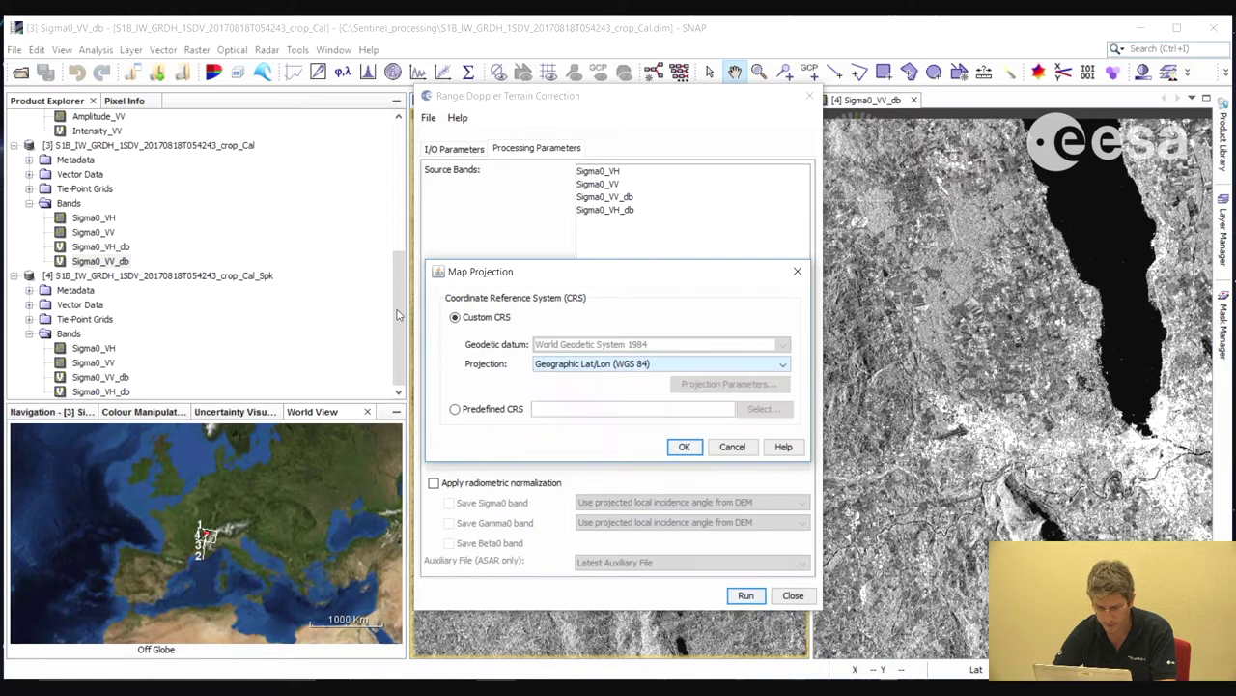
click(685, 446)
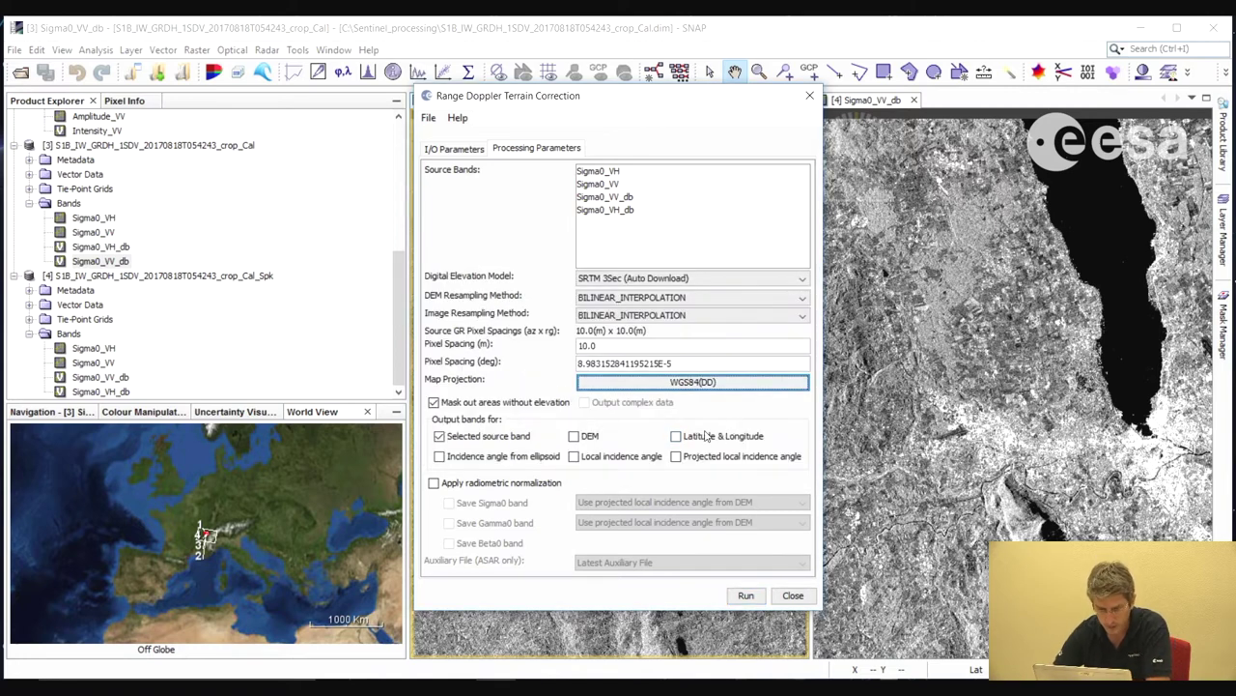
click(746, 597)
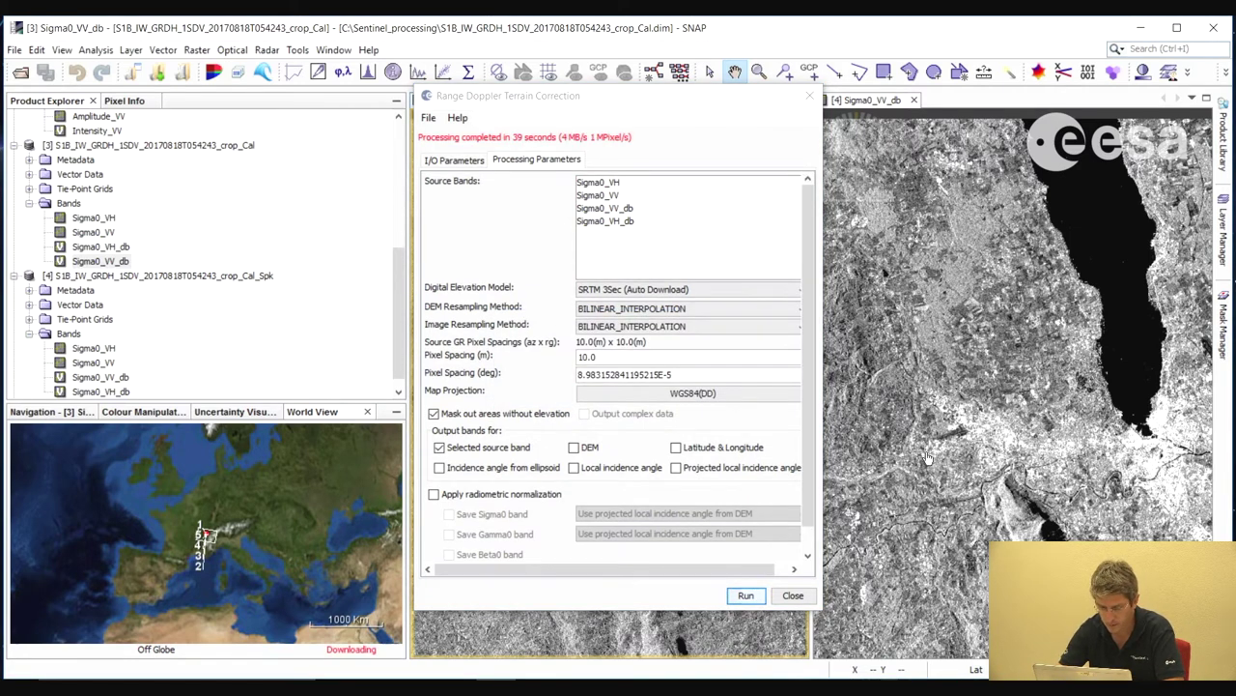
Create Sigma0_VH_db and Sigma0_VV_db bands in product [5] using Linear to/from dB
click(792, 595)
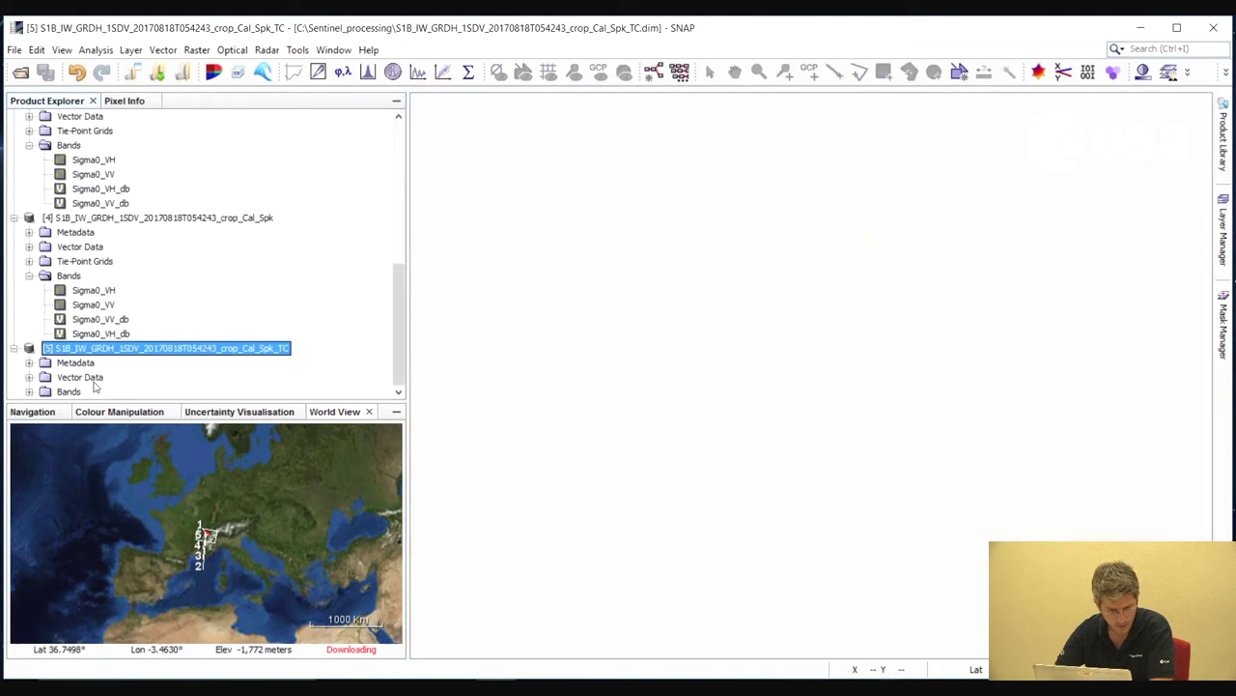
click(13, 349)
click(30, 392)
click(97, 377)
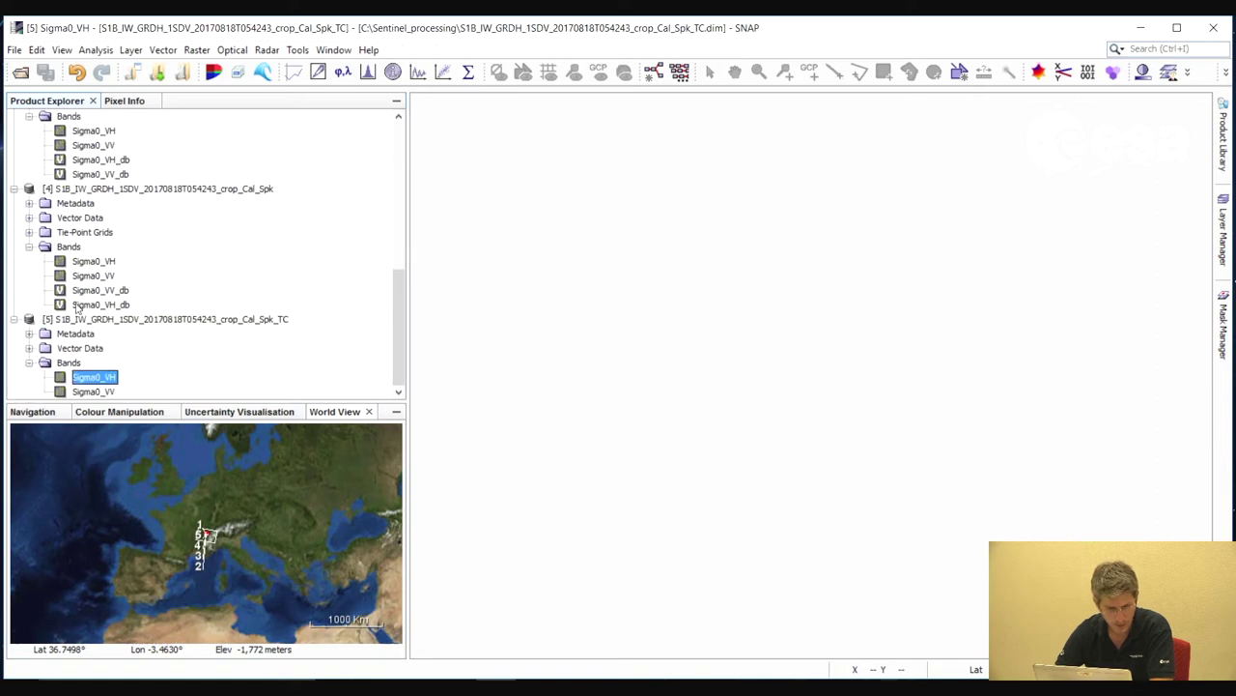
right_click(94, 378)
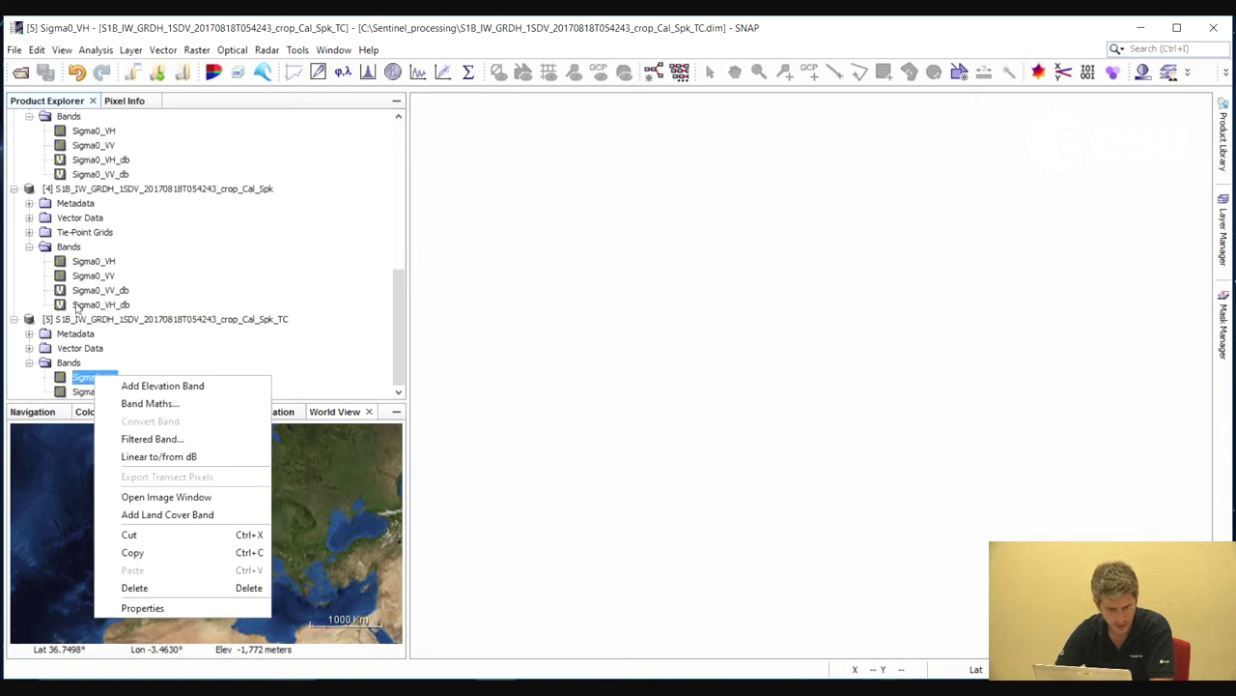
click(177, 457)
key(Return)
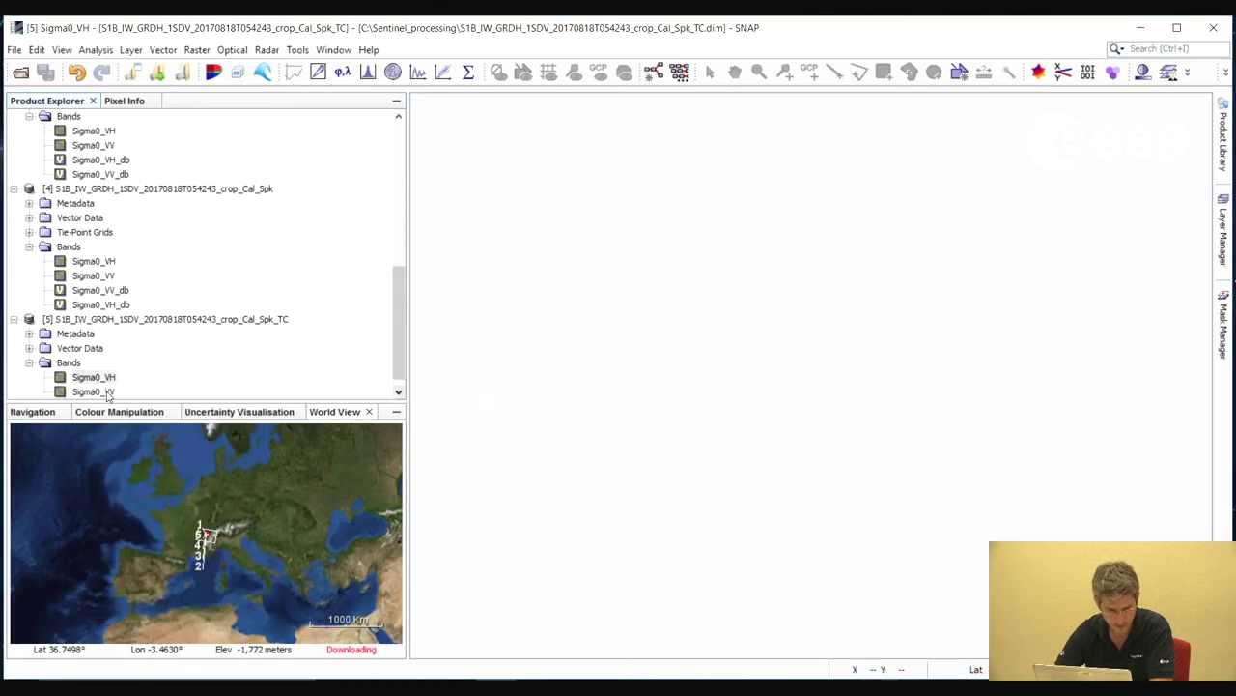
right_click(90, 389)
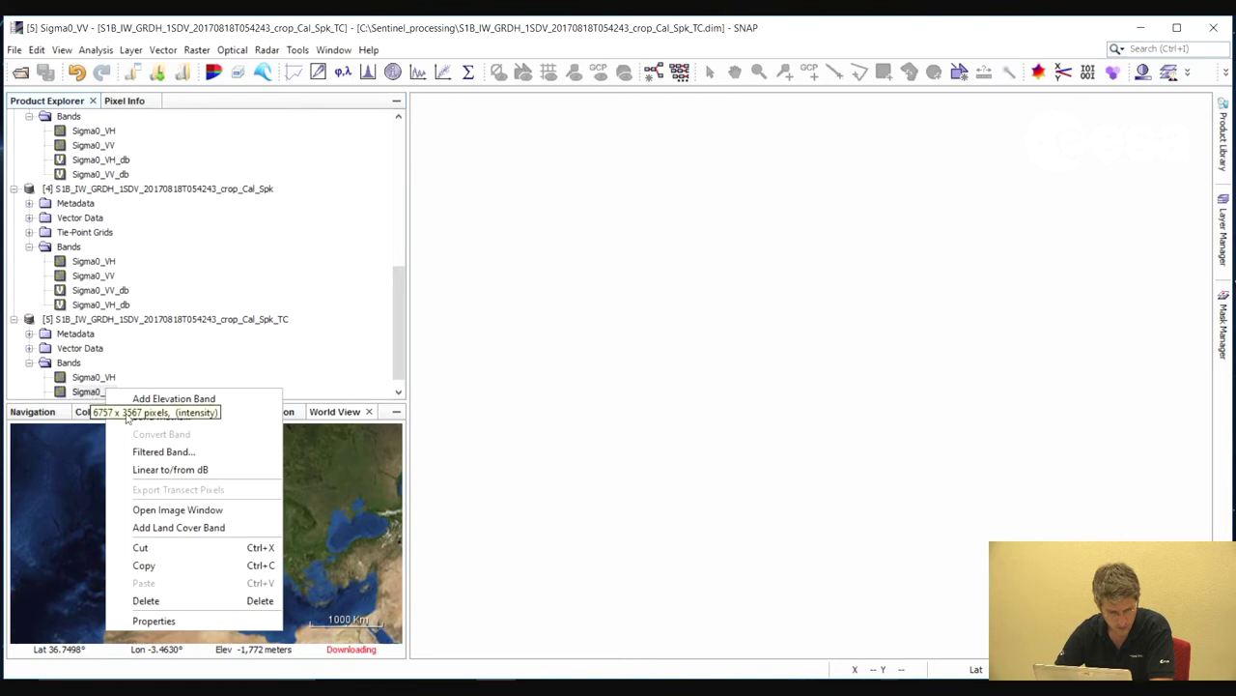
click(179, 470)
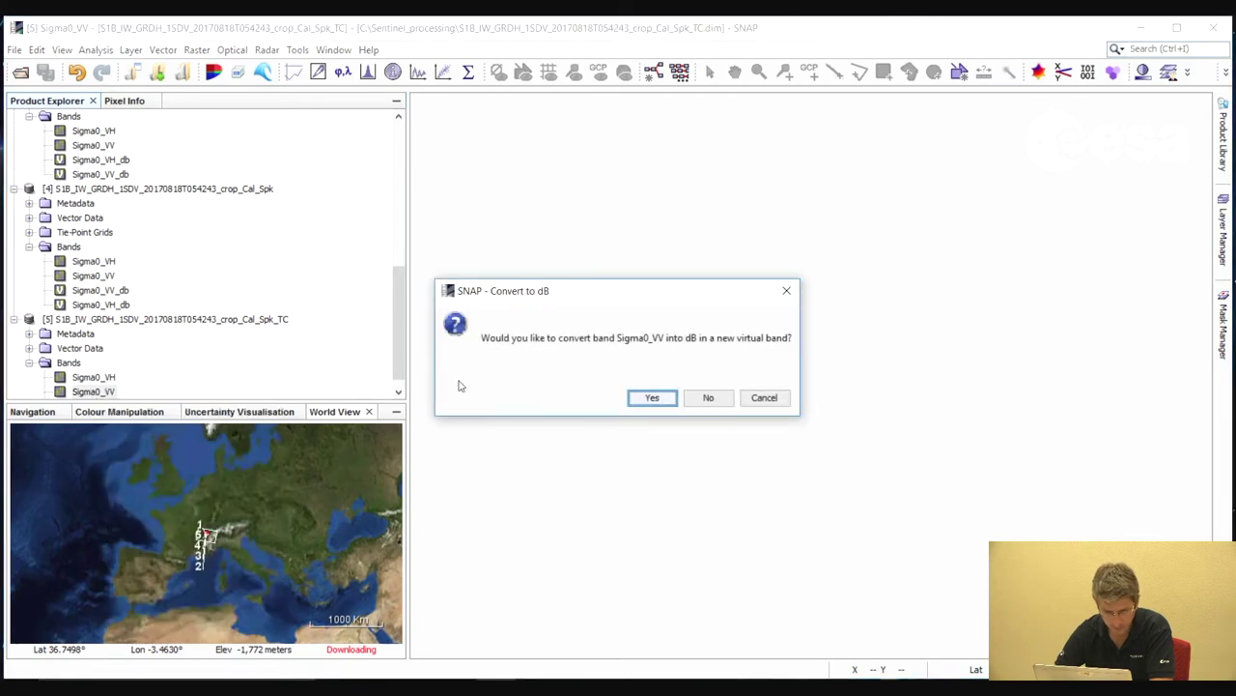
click(641, 398)
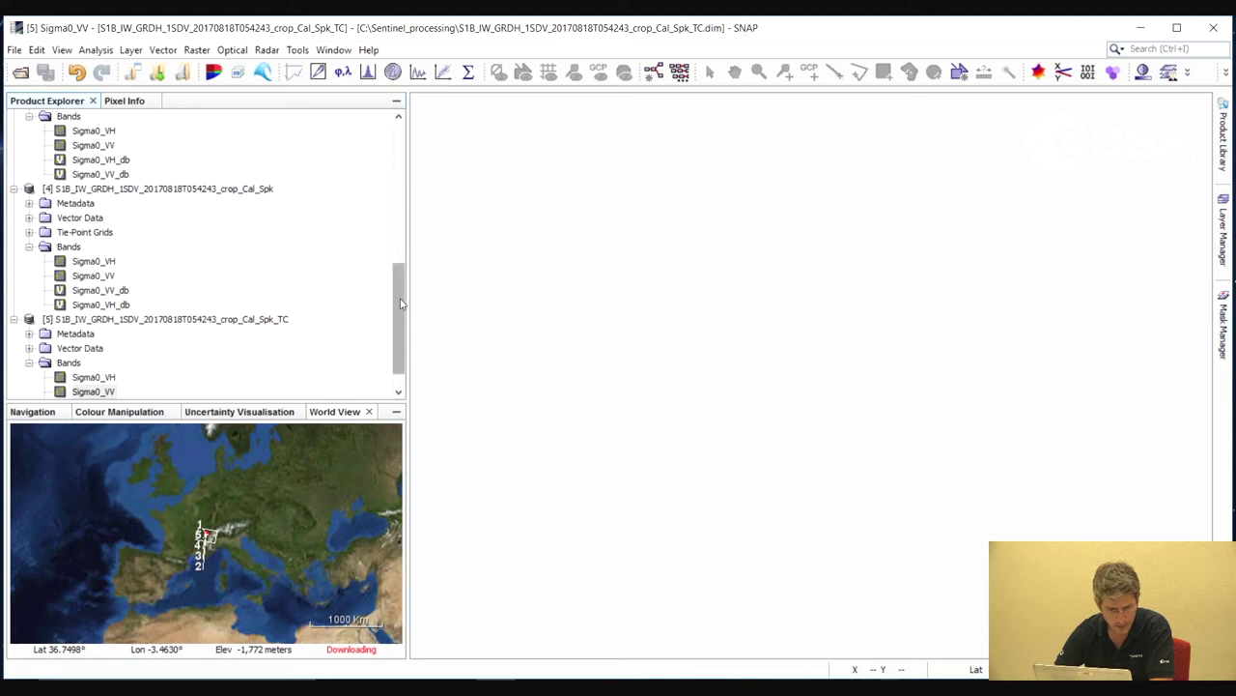
Convert Sigma0_VH_db and Sigma0_VV_db into real bands and save the product
click(118, 379)
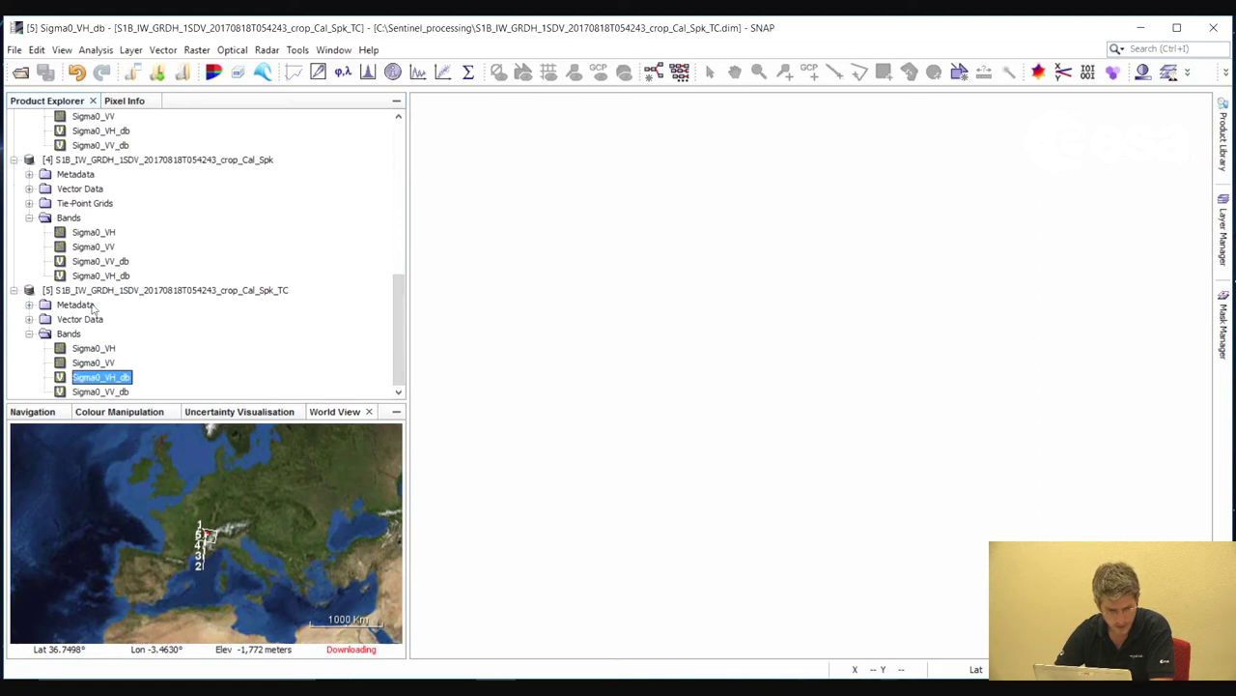
right_click(113, 379)
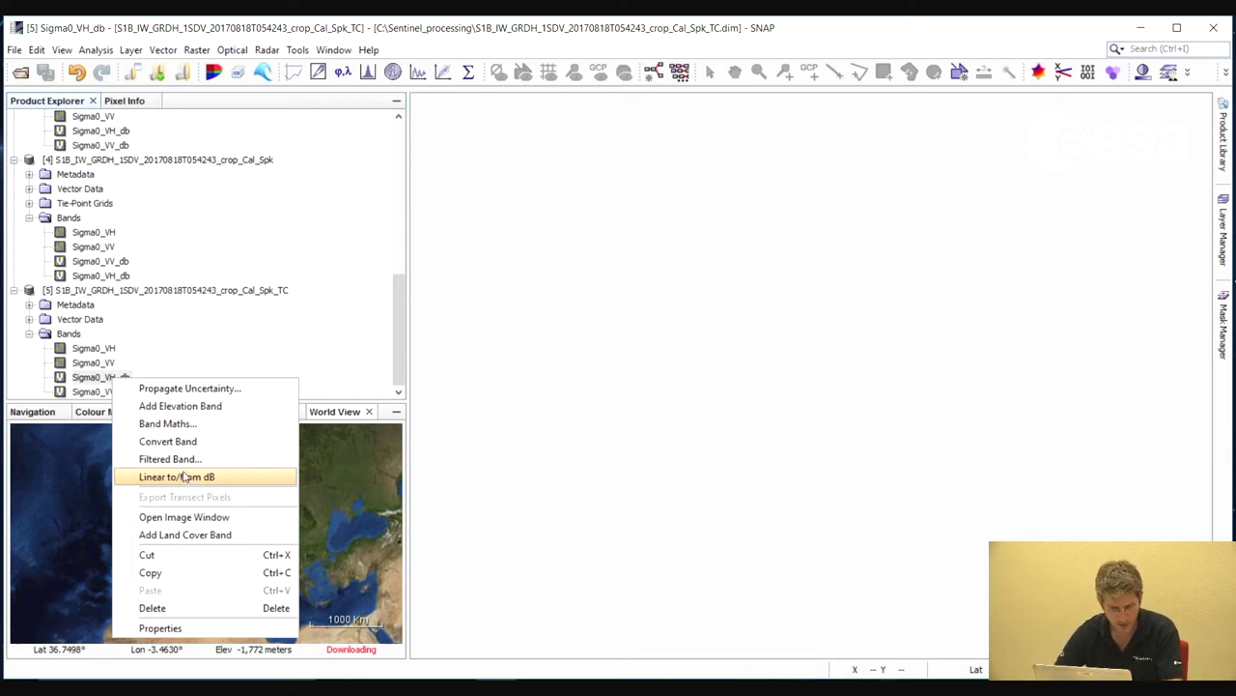
click(169, 441)
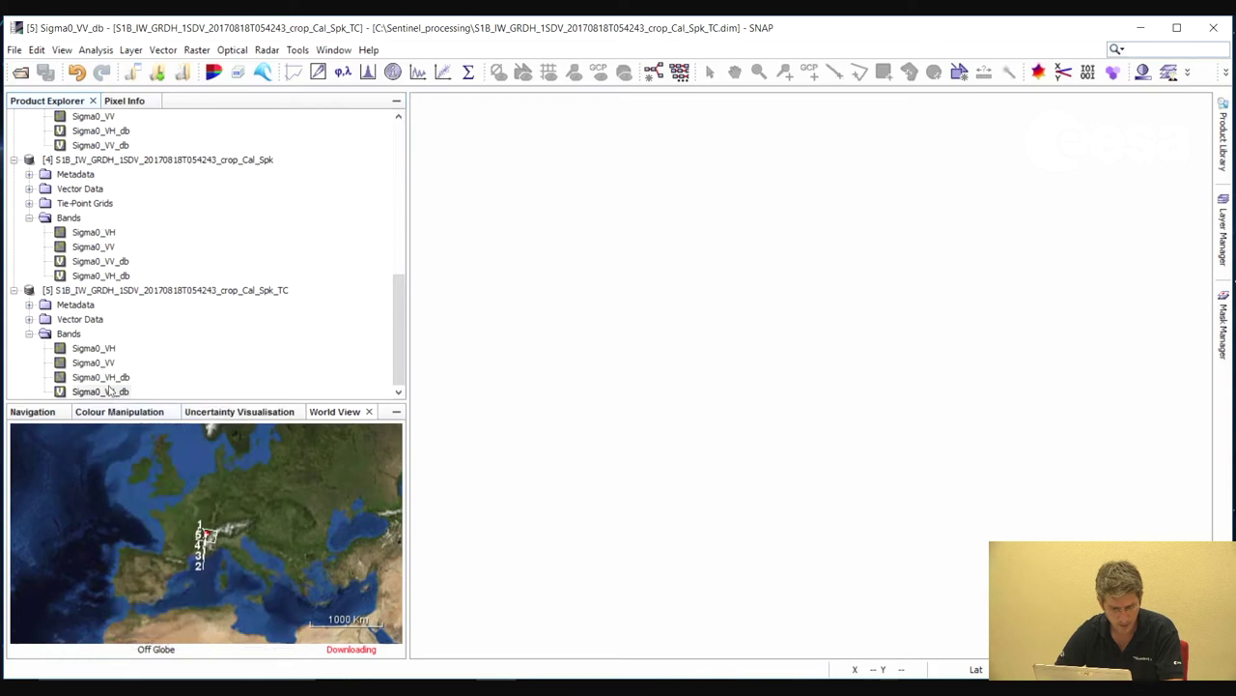
right_click(109, 391)
click(150, 456)
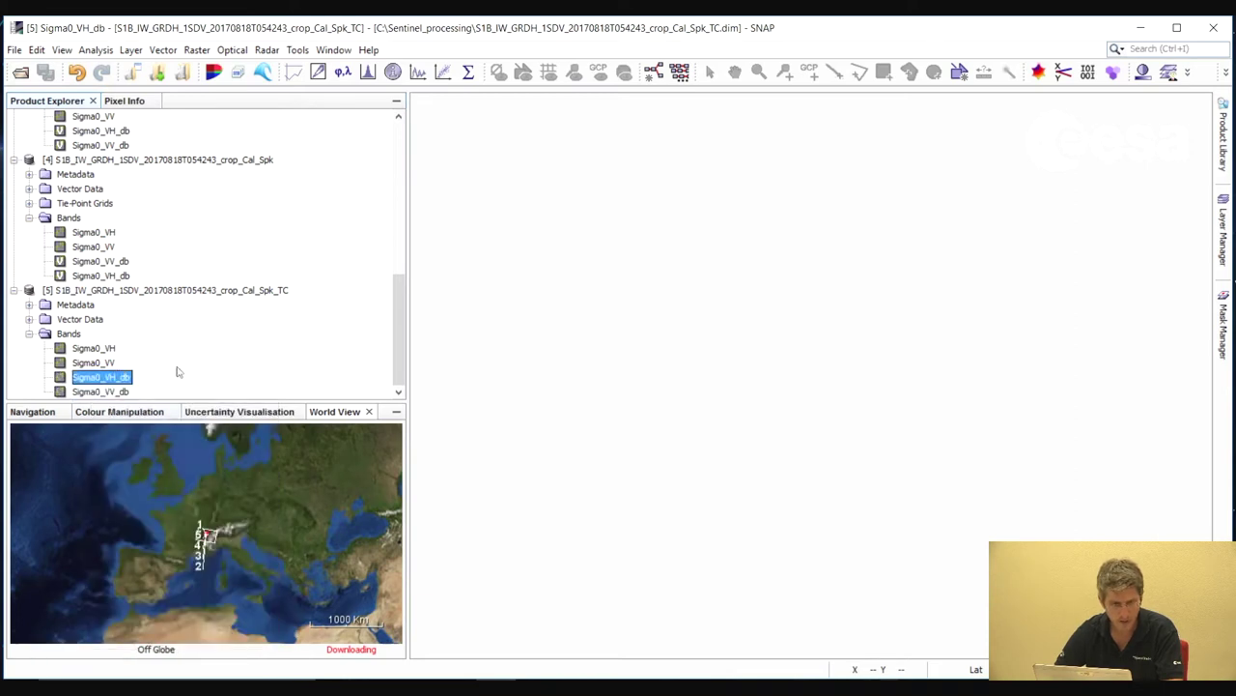
click(14, 49)
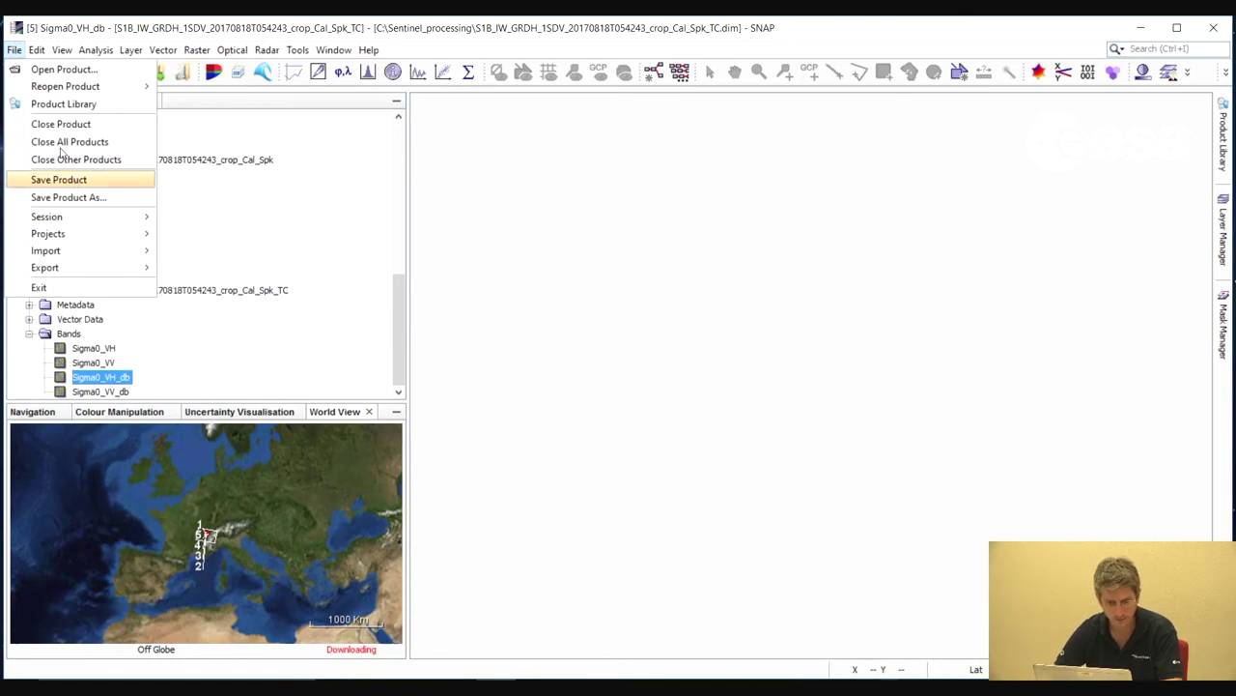
click(58, 179)
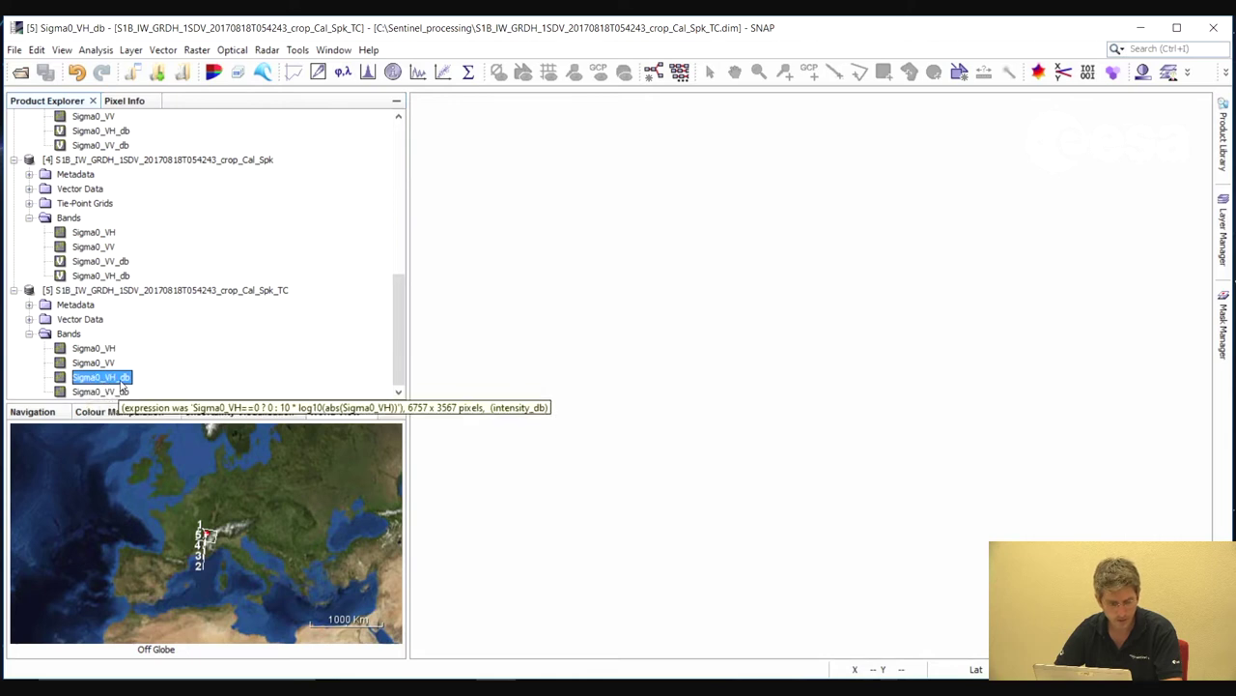
Start an RGB image view with red Sigma0_VV_db and green Sigma0_VH_db
click(332, 51)
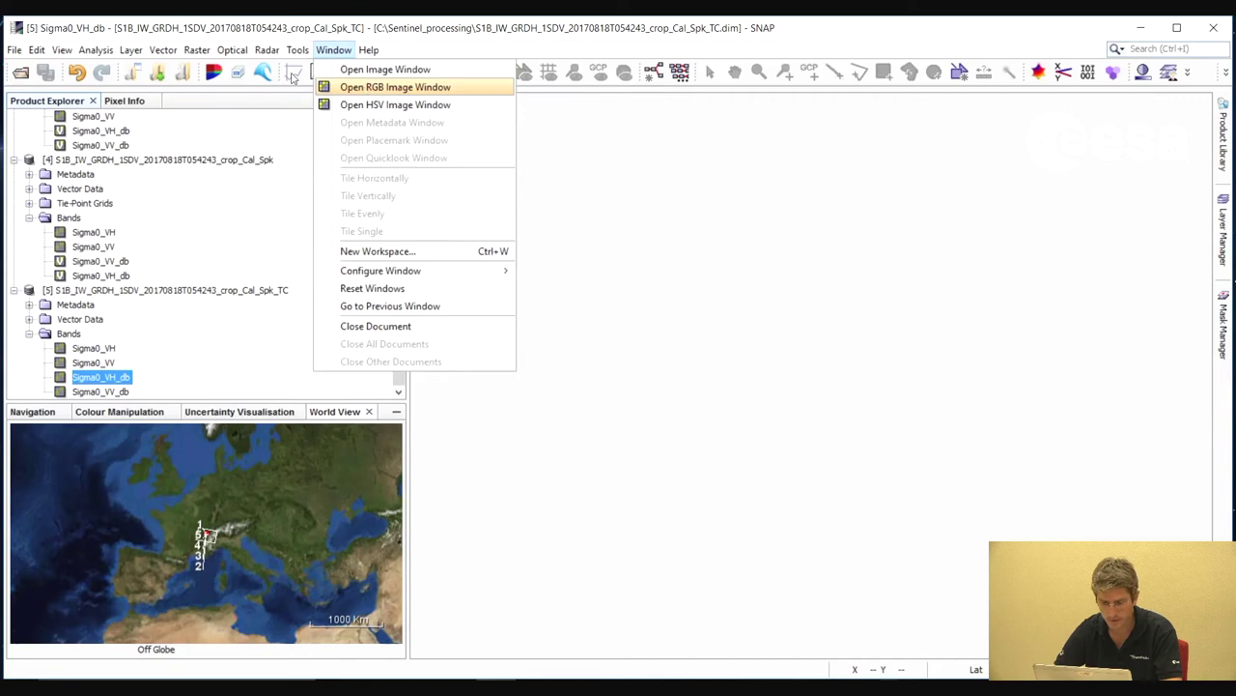
click(395, 87)
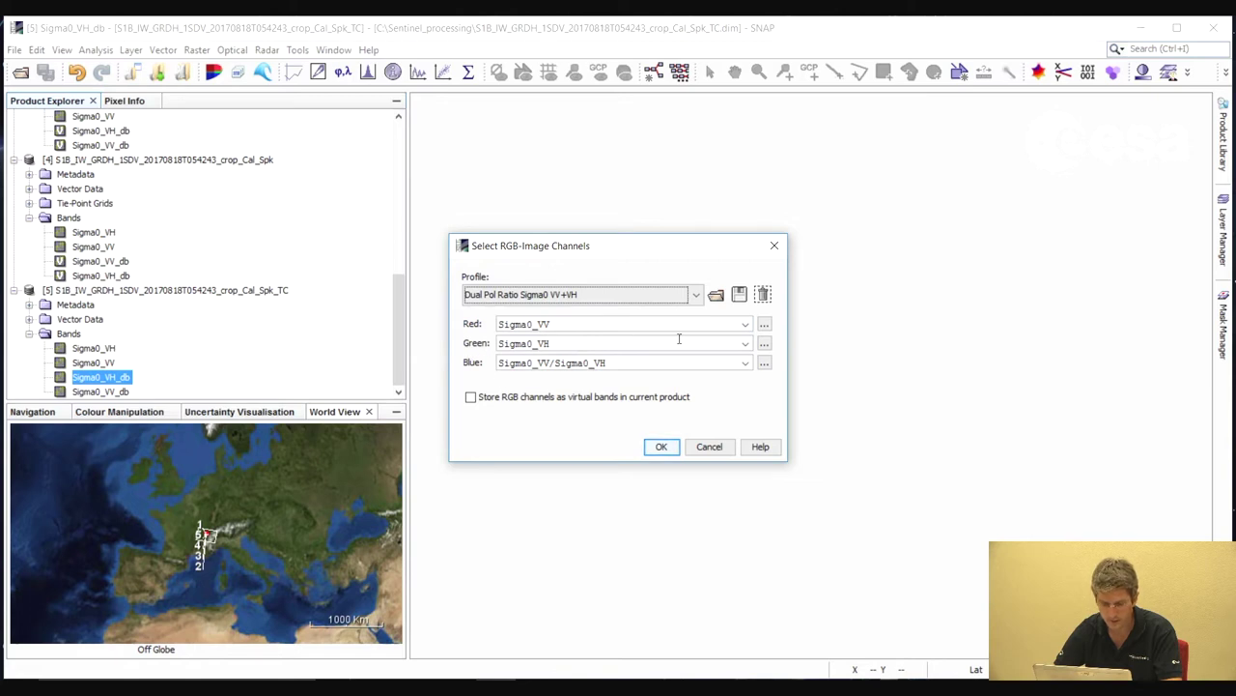
click(744, 323)
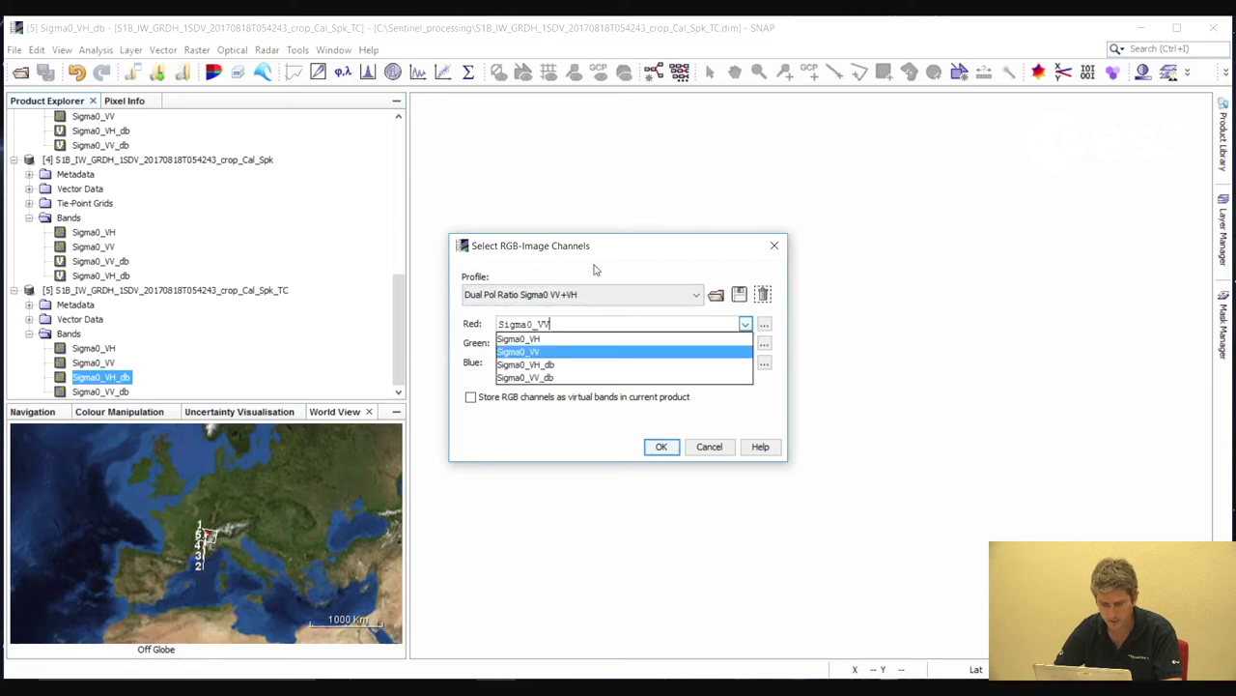
click(555, 377)
click(745, 344)
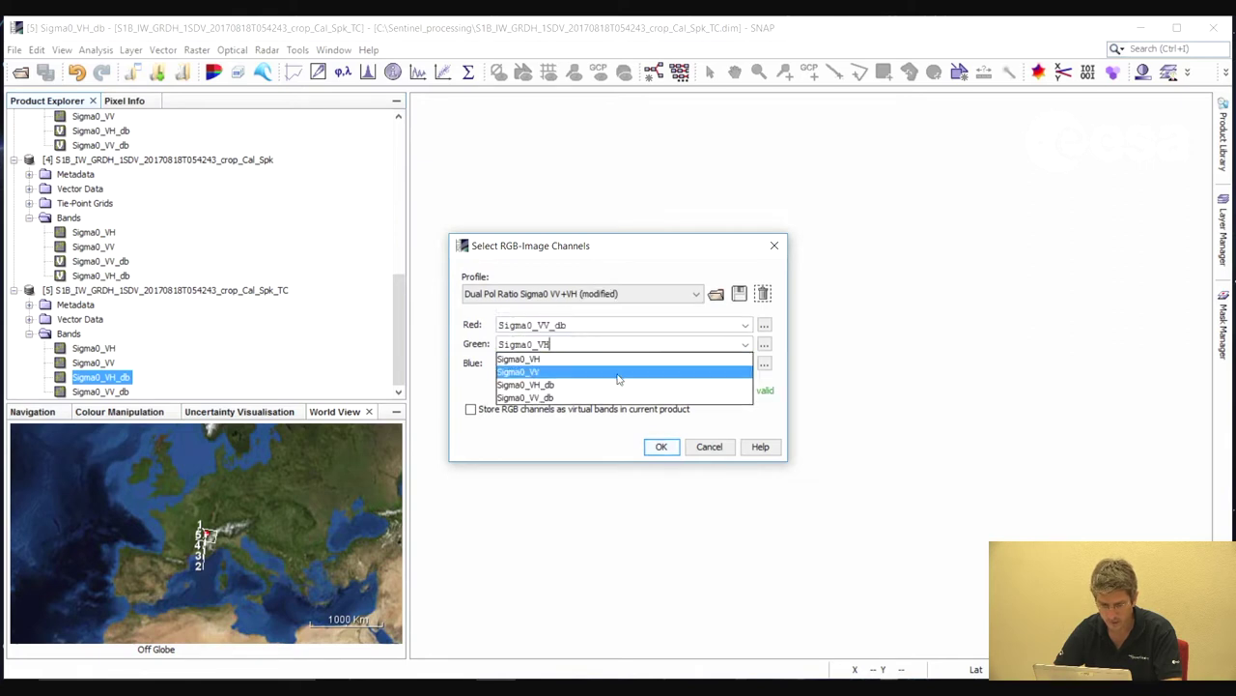
click(614, 386)
Set the blue channel expression to Sigma0_VH_db - Sigma0_VV_db and create the RGB view
click(744, 363)
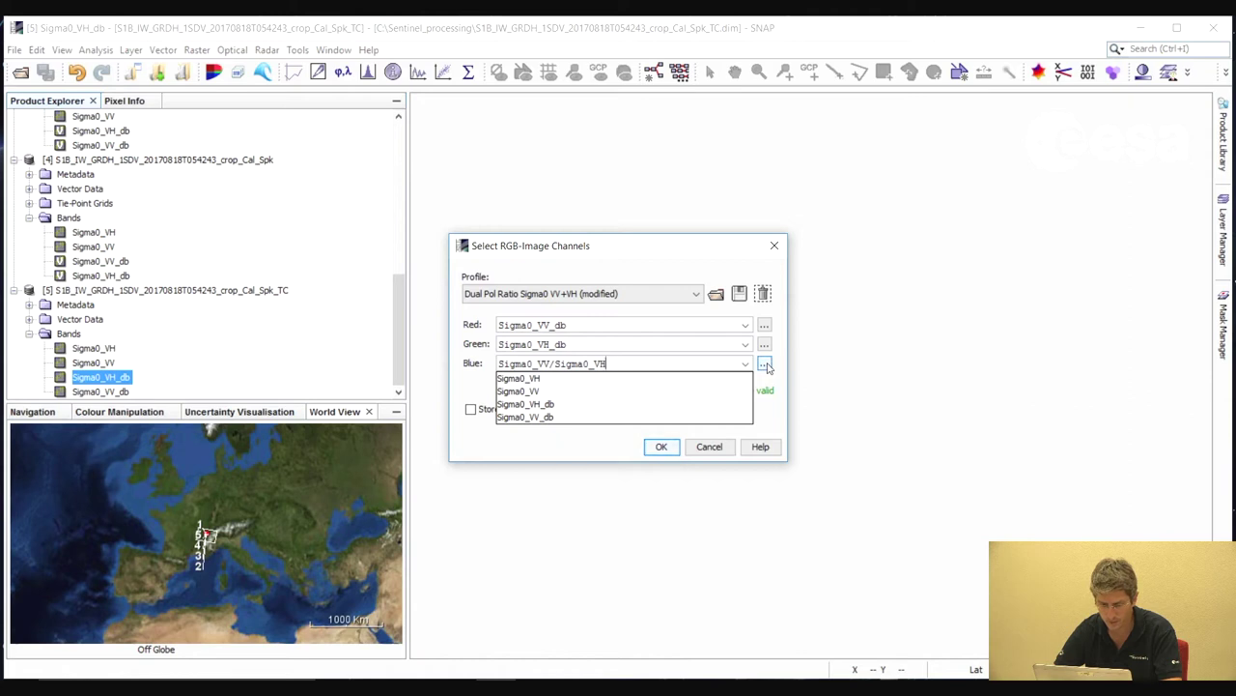
key(Return)
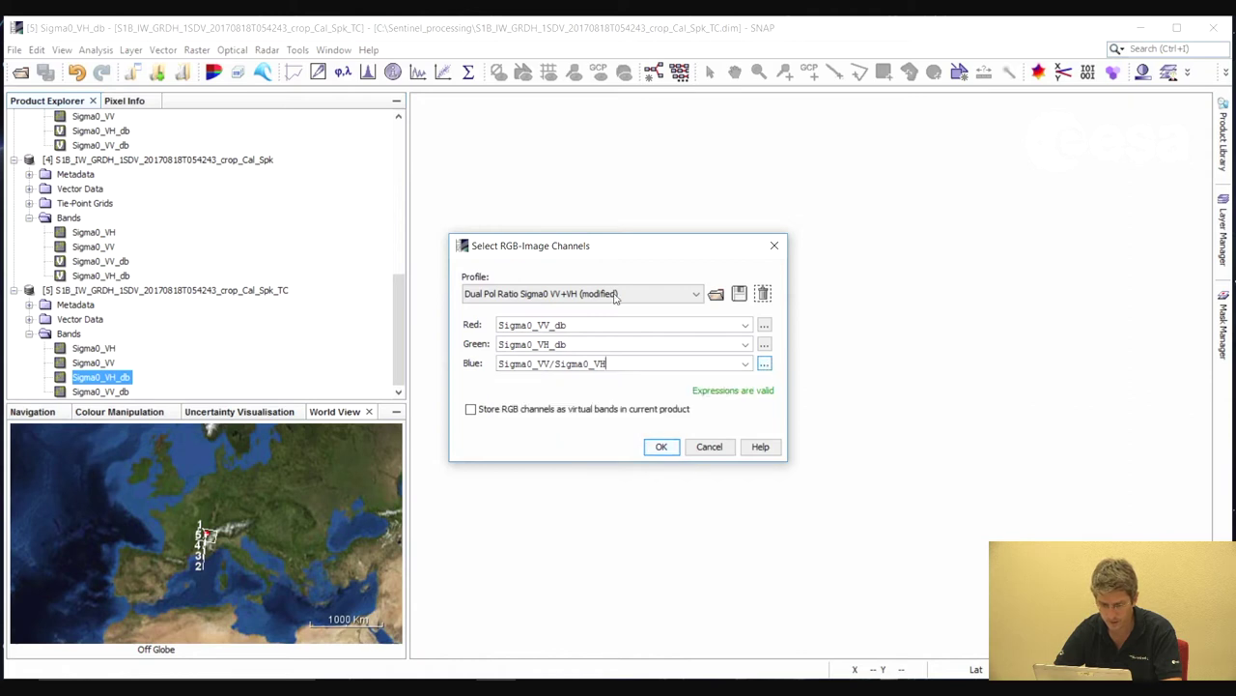
click(764, 363)
drag(644, 228, 662, 226)
triple_click(763, 377)
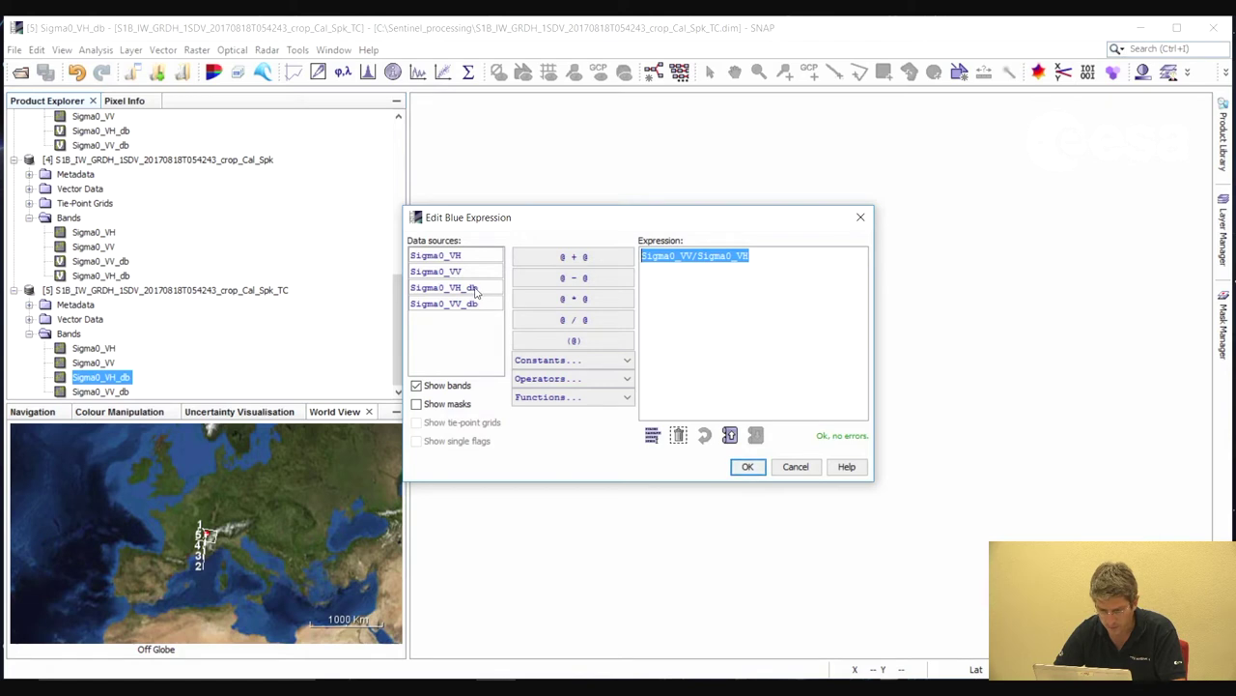
click(476, 289)
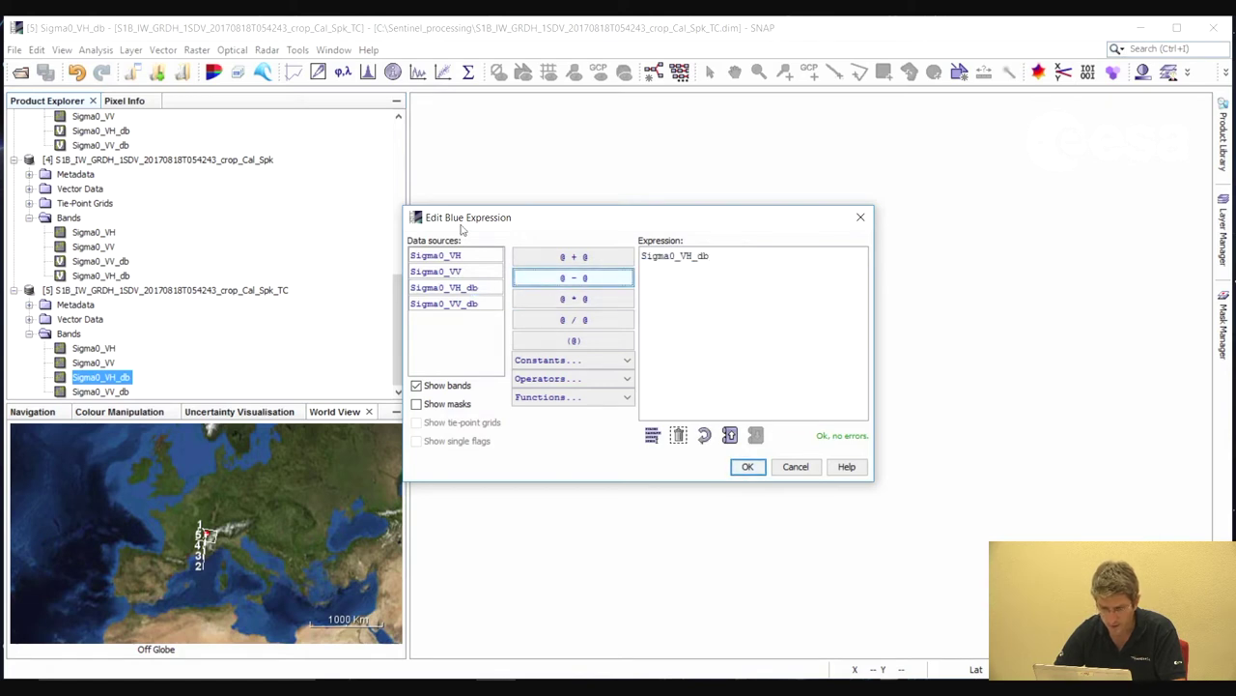
click(475, 306)
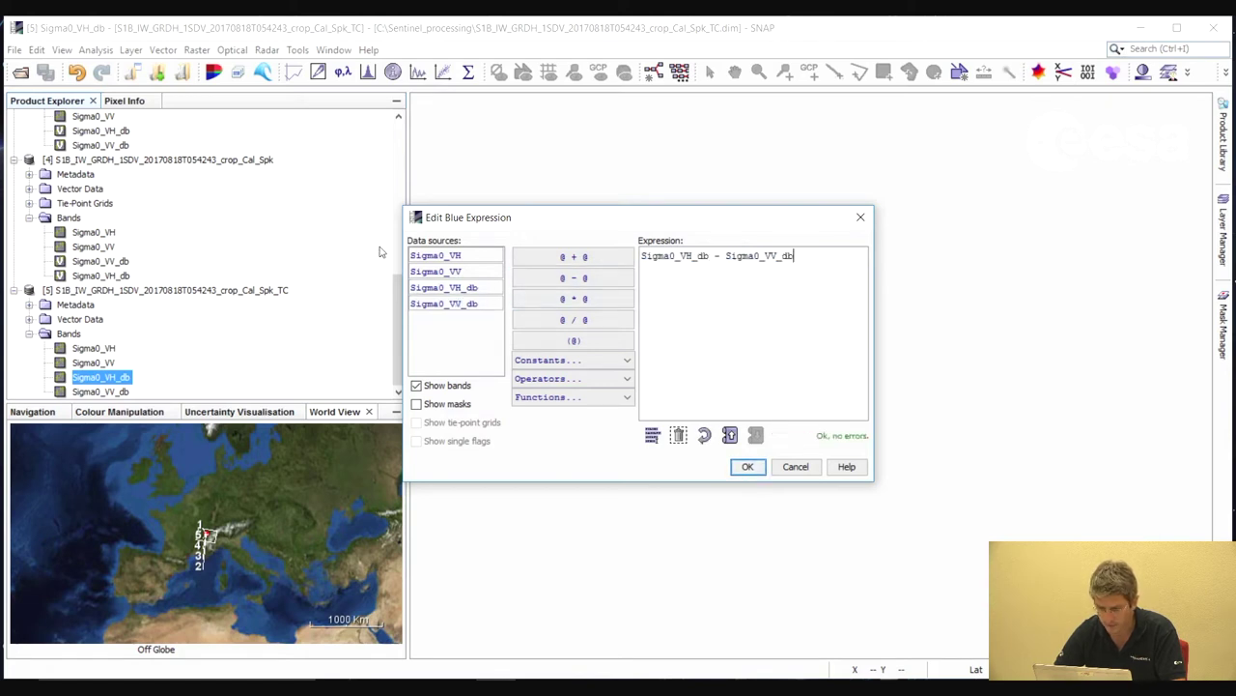
click(747, 467)
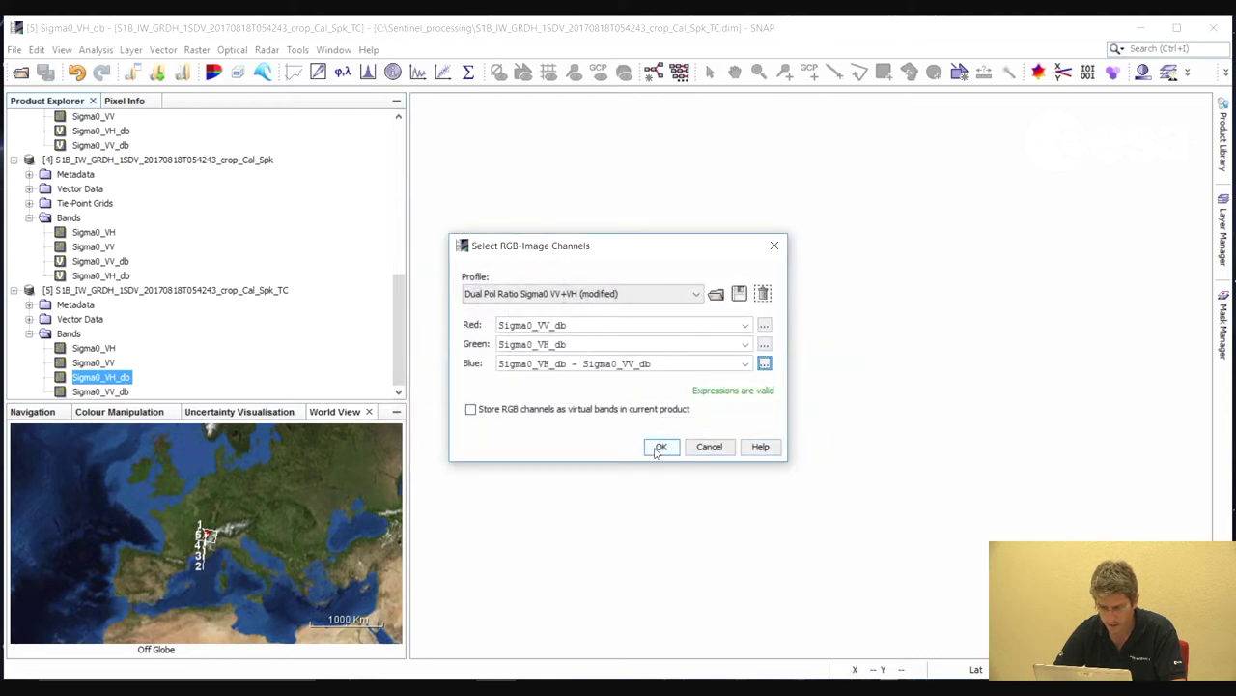
click(764, 365)
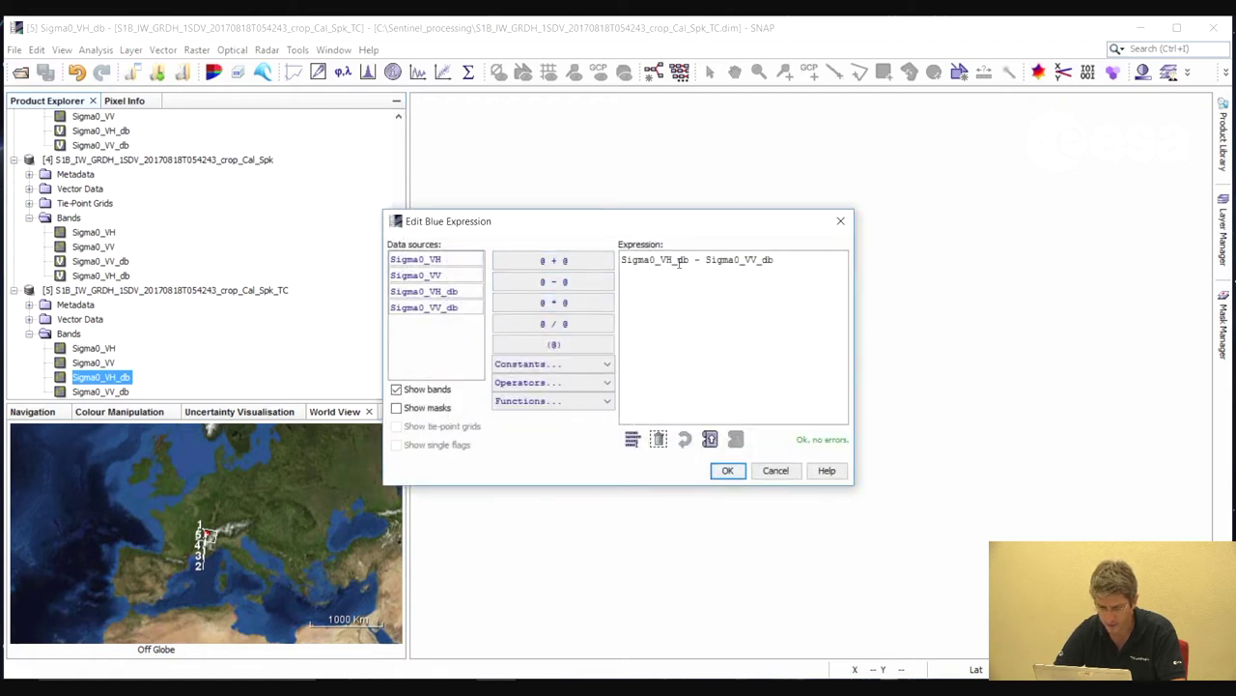
click(729, 471)
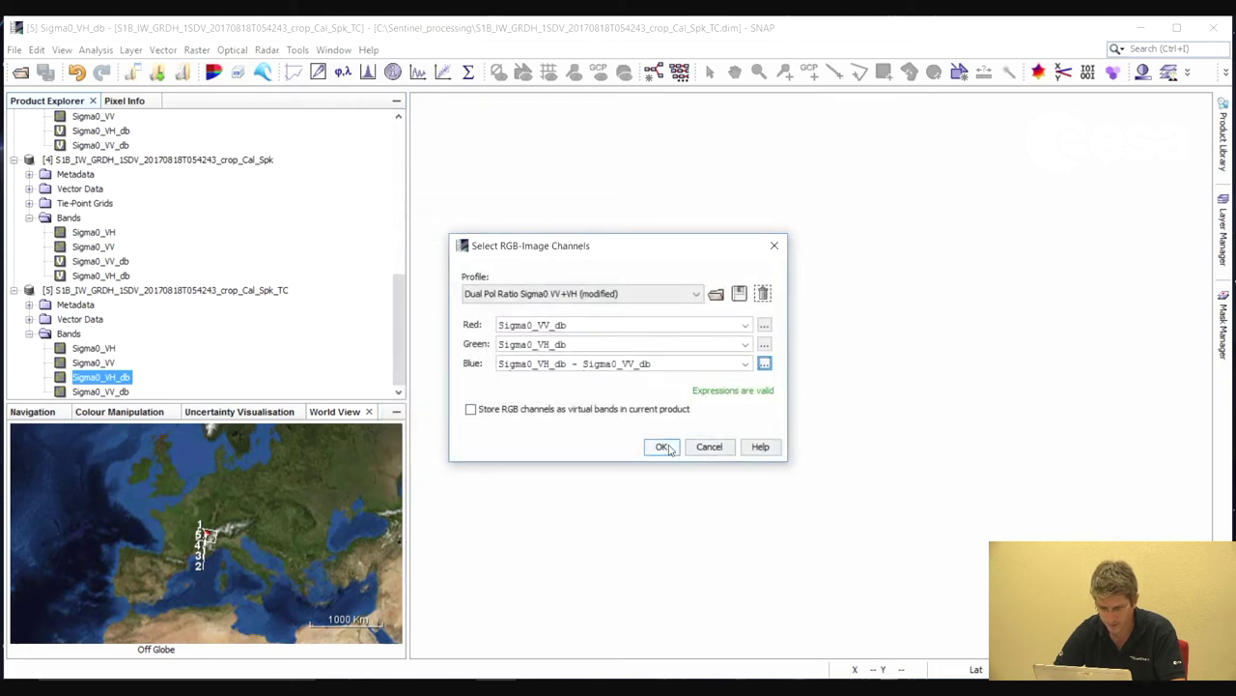
click(662, 447)
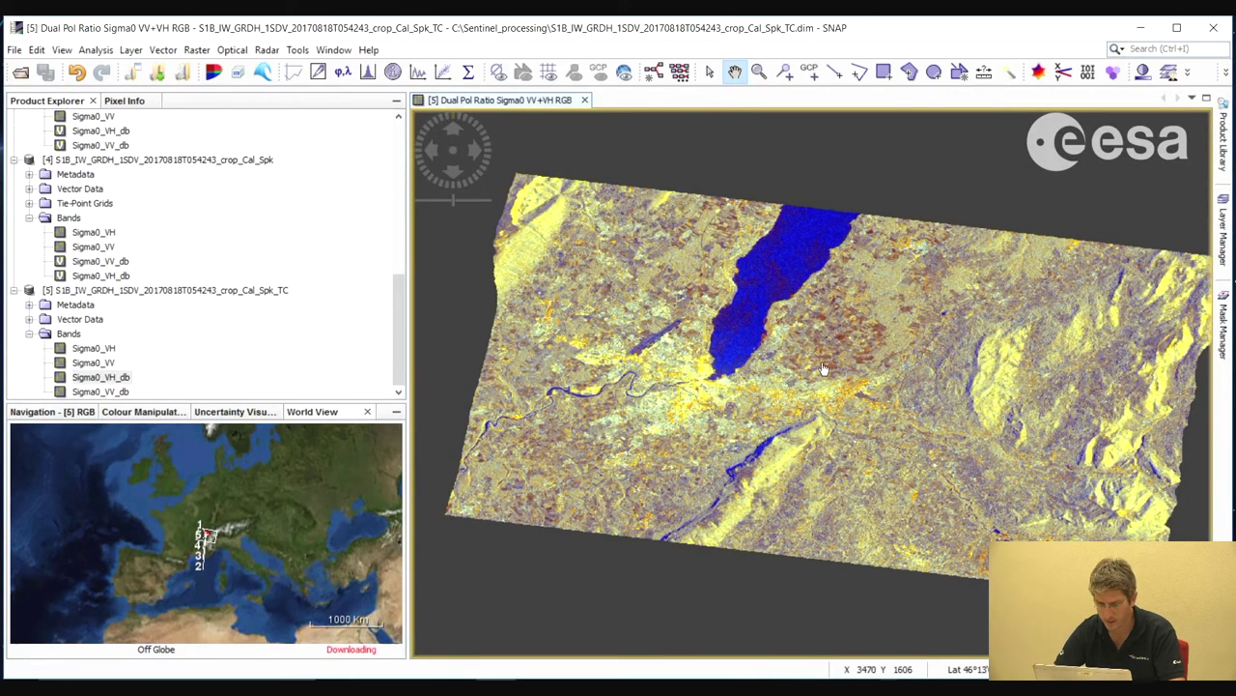
Zoom and pan the RGB composite to frame Lake Geneva and the city, briefly checking the File menu
scroll(774, 411, up, 5)
scroll(784, 358, up, 1)
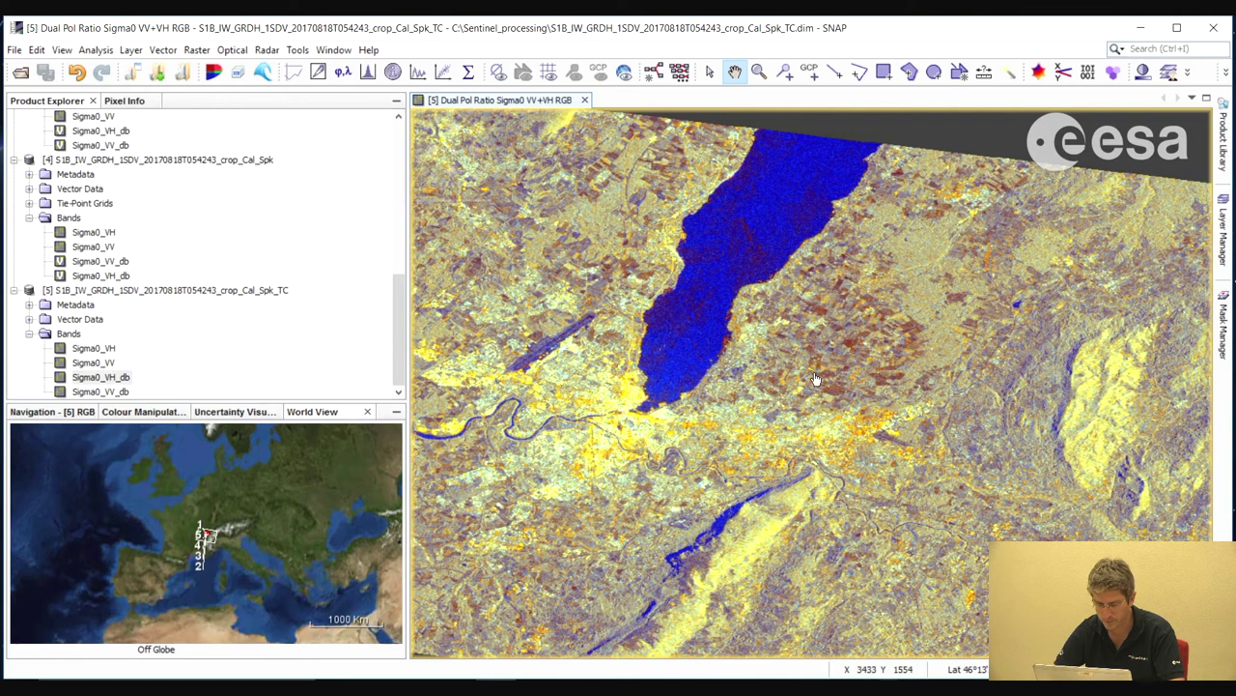
drag(807, 374, 864, 327)
scroll(864, 327, up, 5)
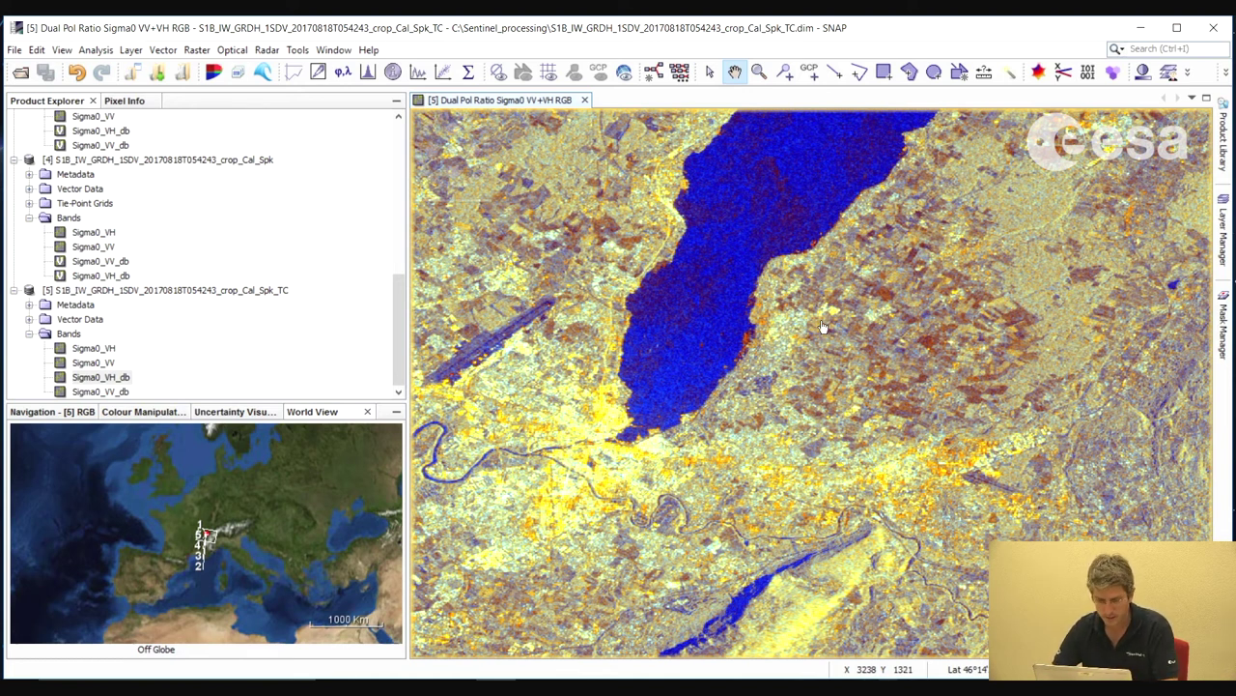
click(12, 50)
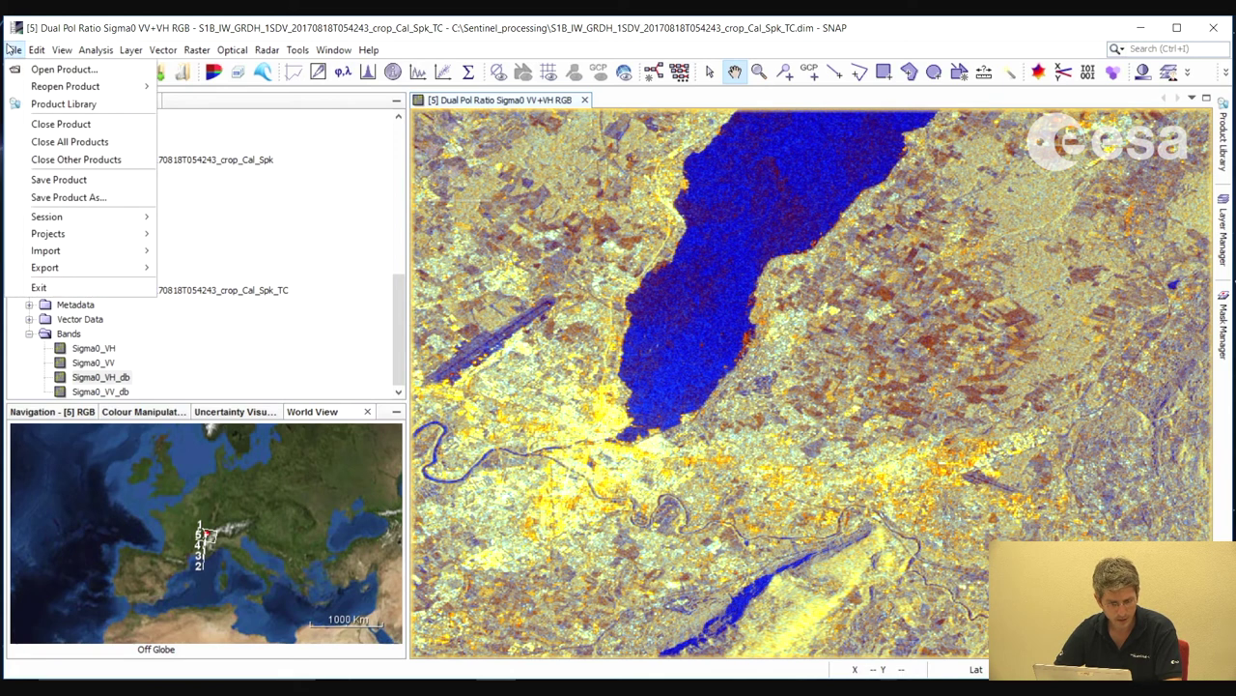
mouse_move(79, 270)
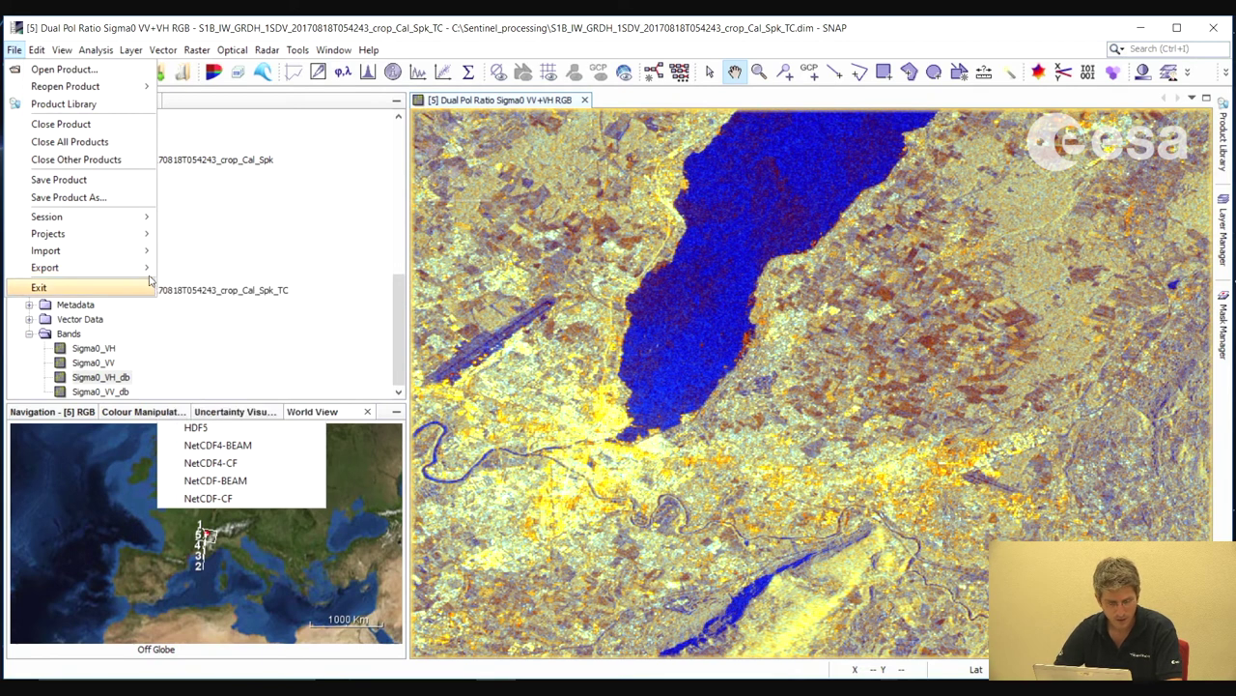
click(611, 36)
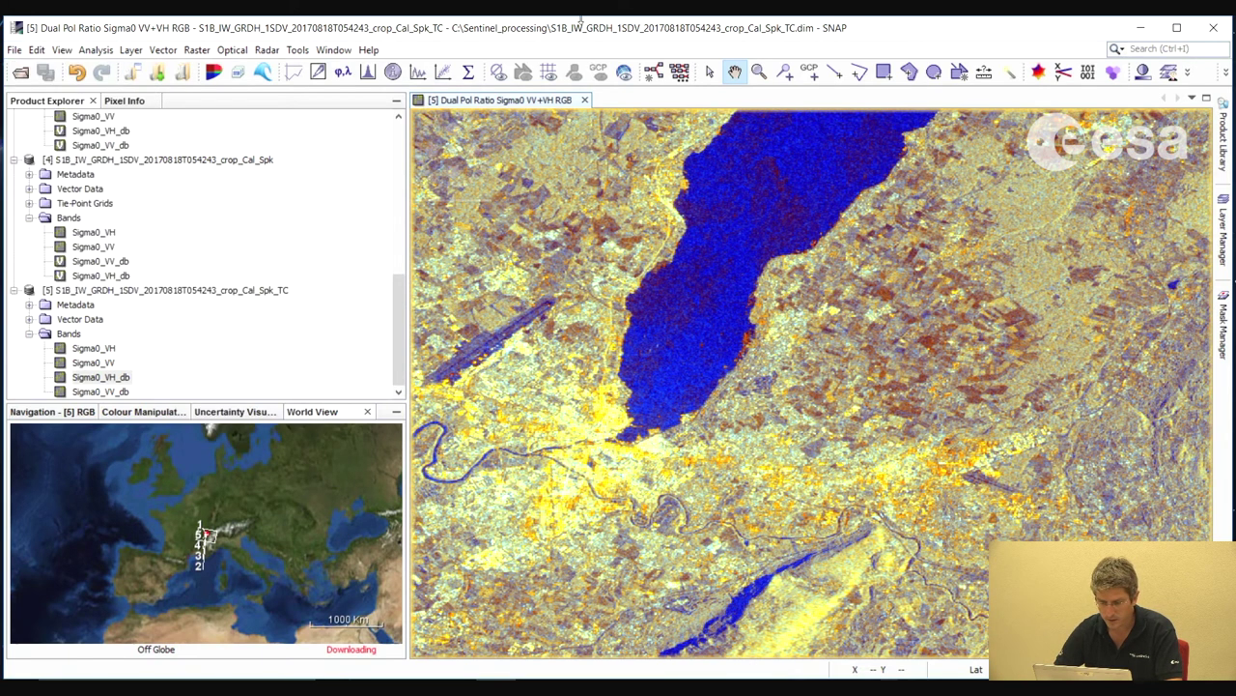
Export the image view as Google Earth KMZ 'S1_RGB' into C:\Sentinel_processing
right_click(742, 245)
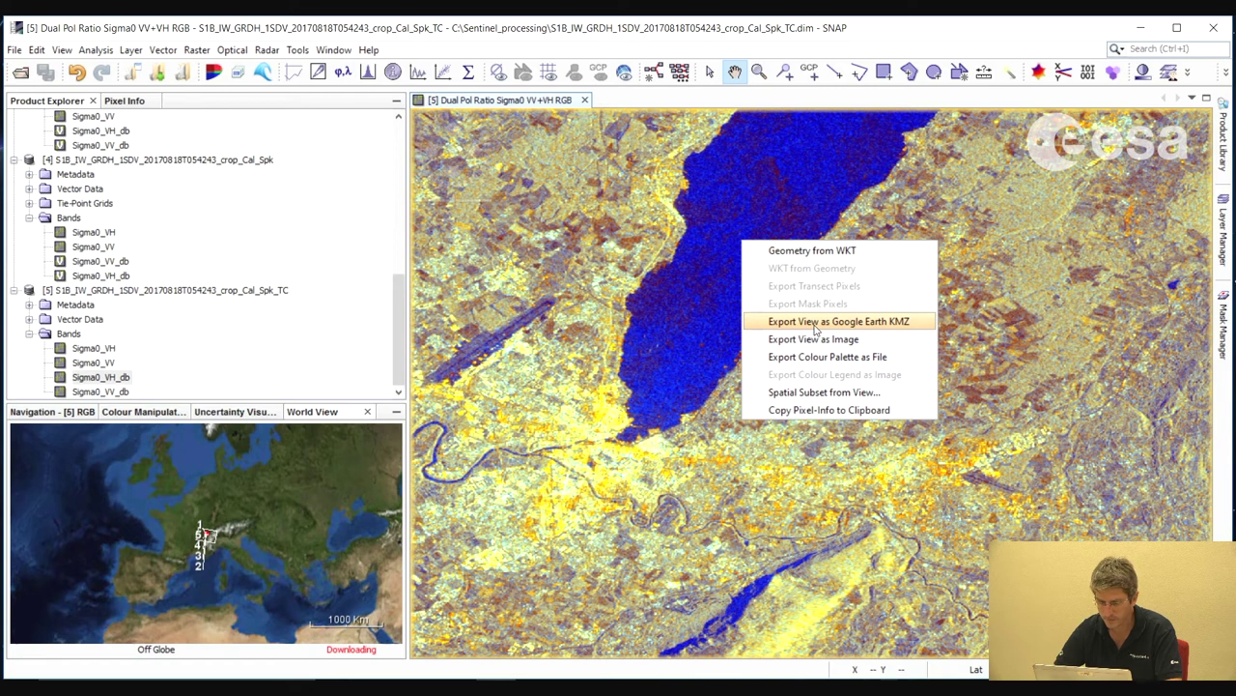
key(Return)
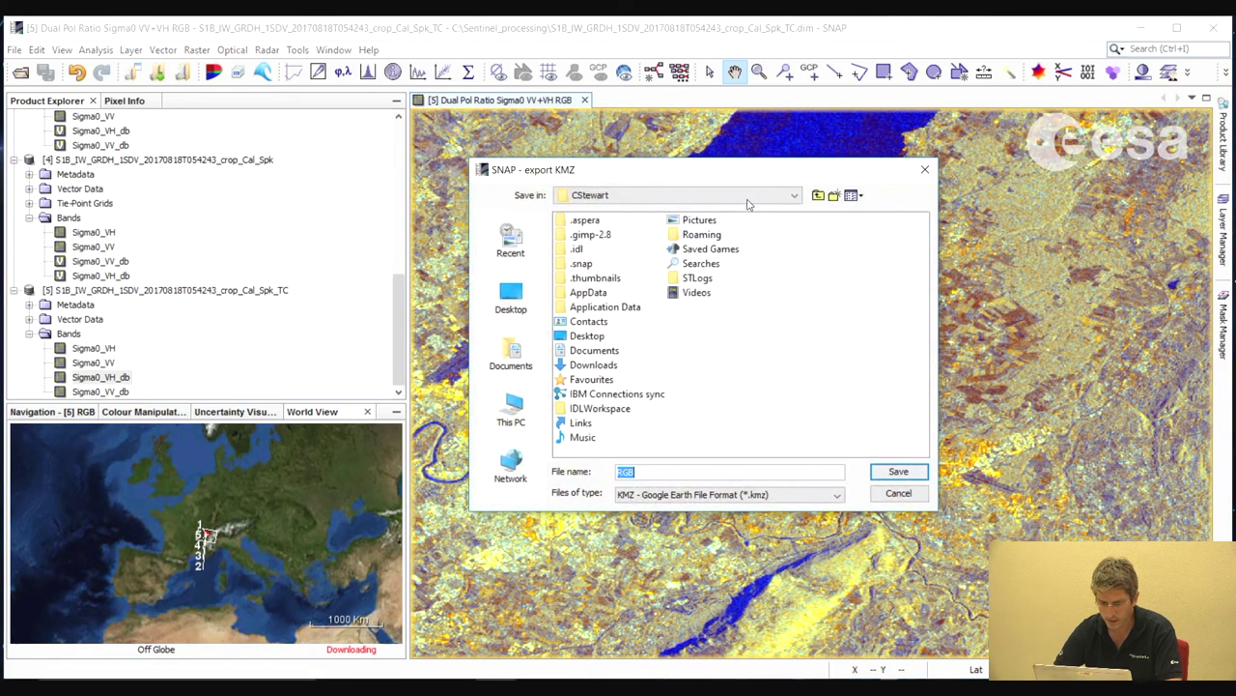
click(666, 195)
key(Up)
key(Up)
key(Return)
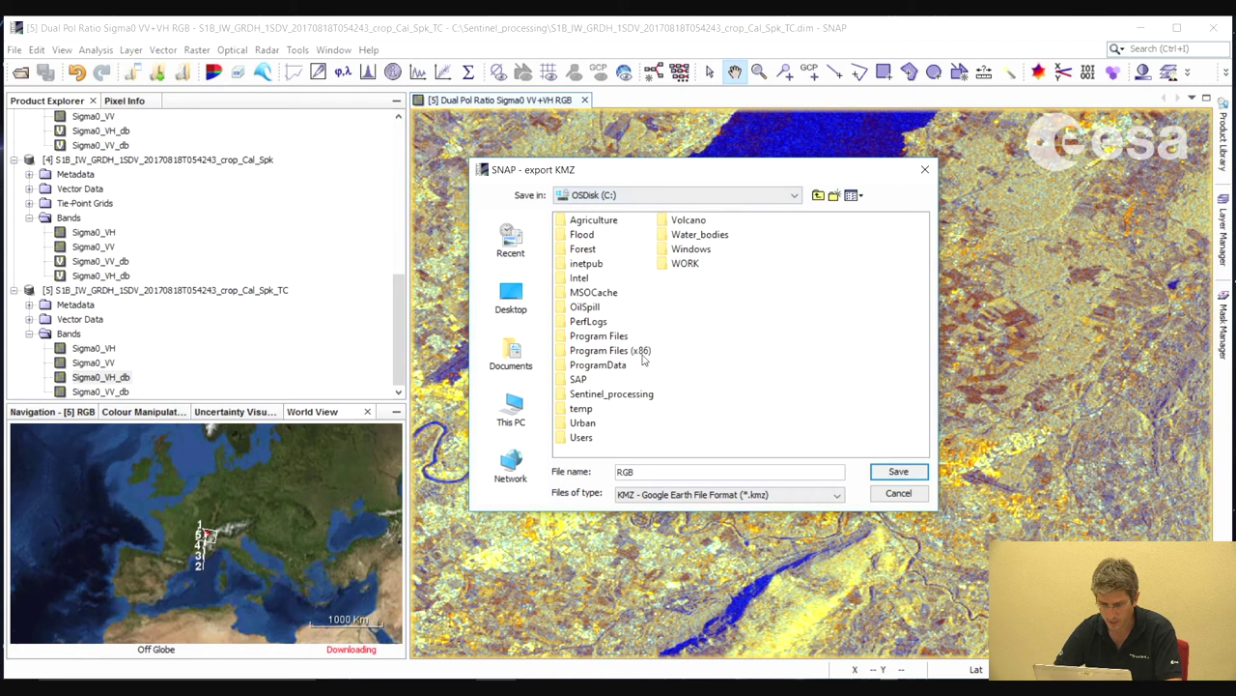
double_click(611, 393)
double_click(640, 471)
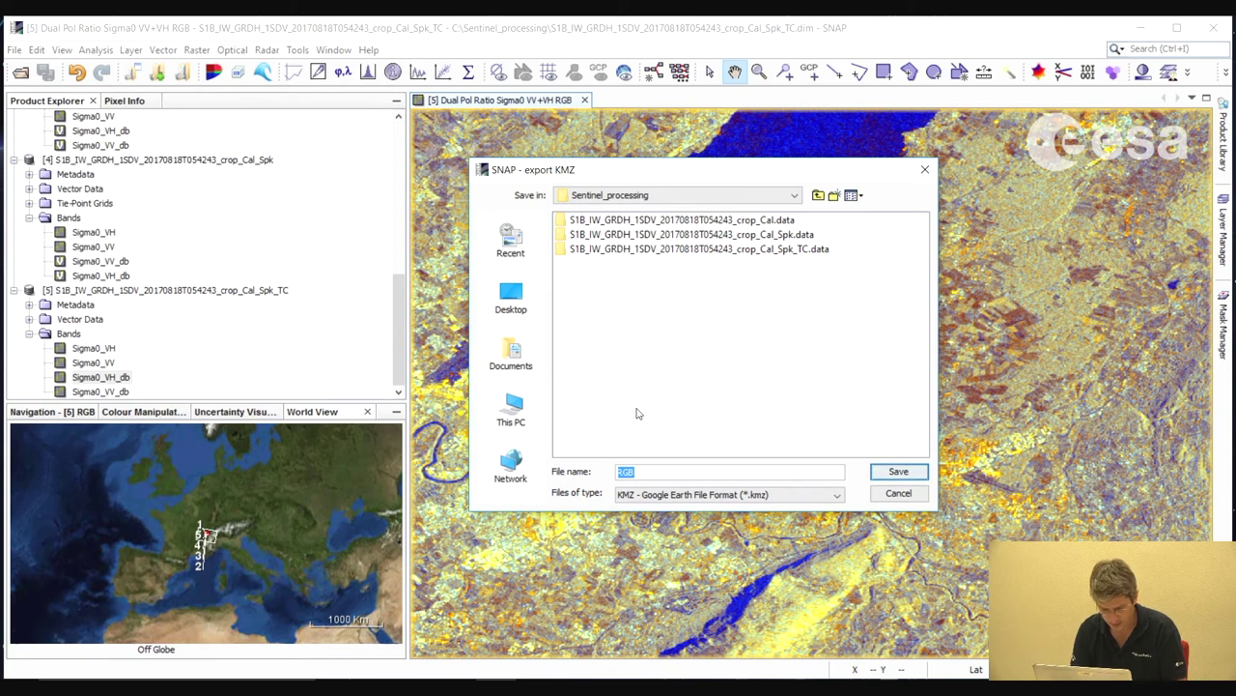
text(S1)
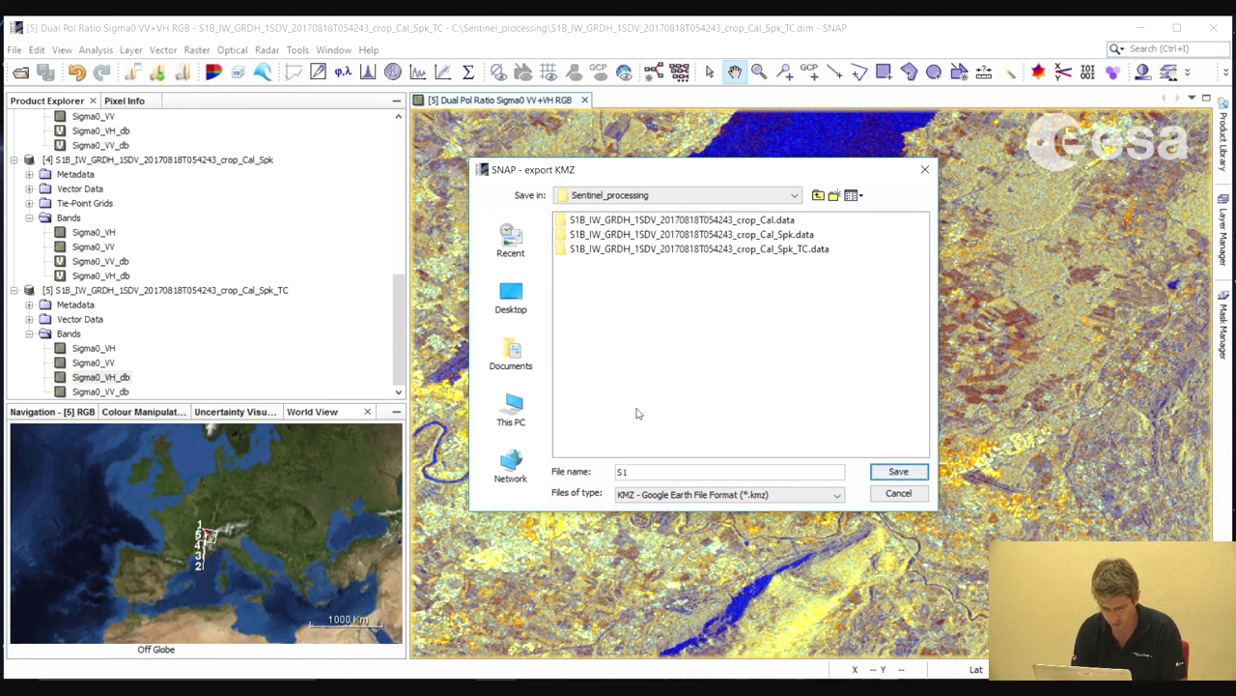
text(_RGB)
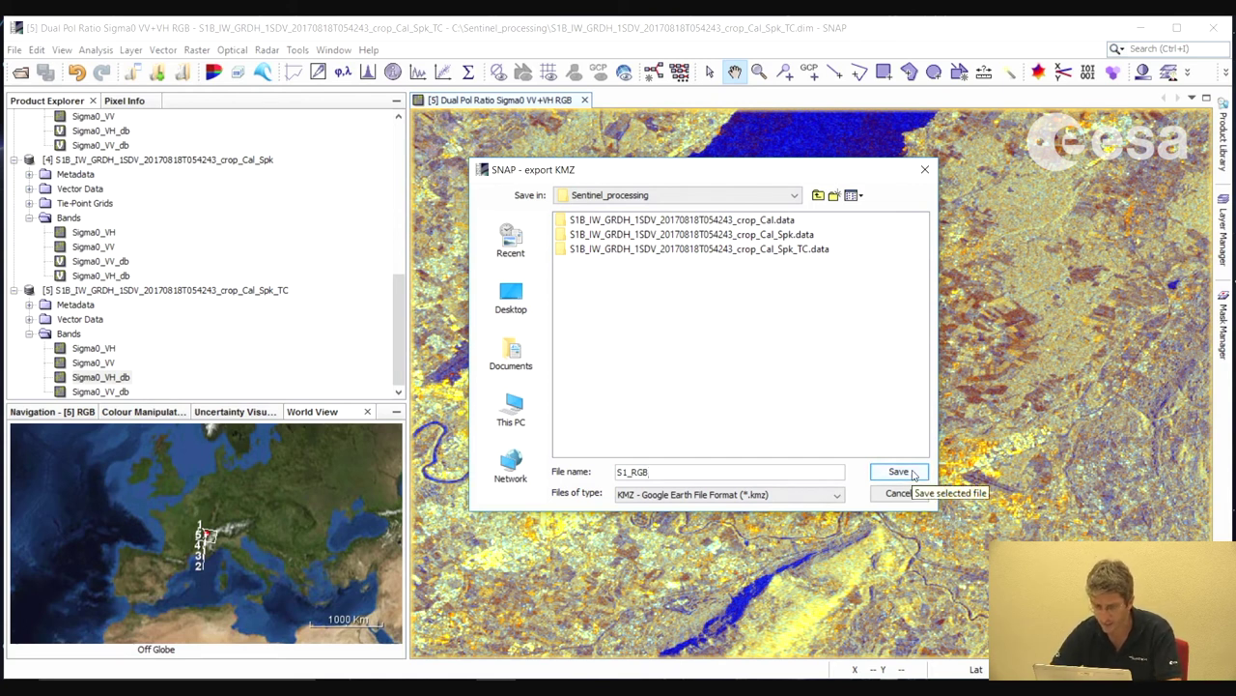
click(913, 473)
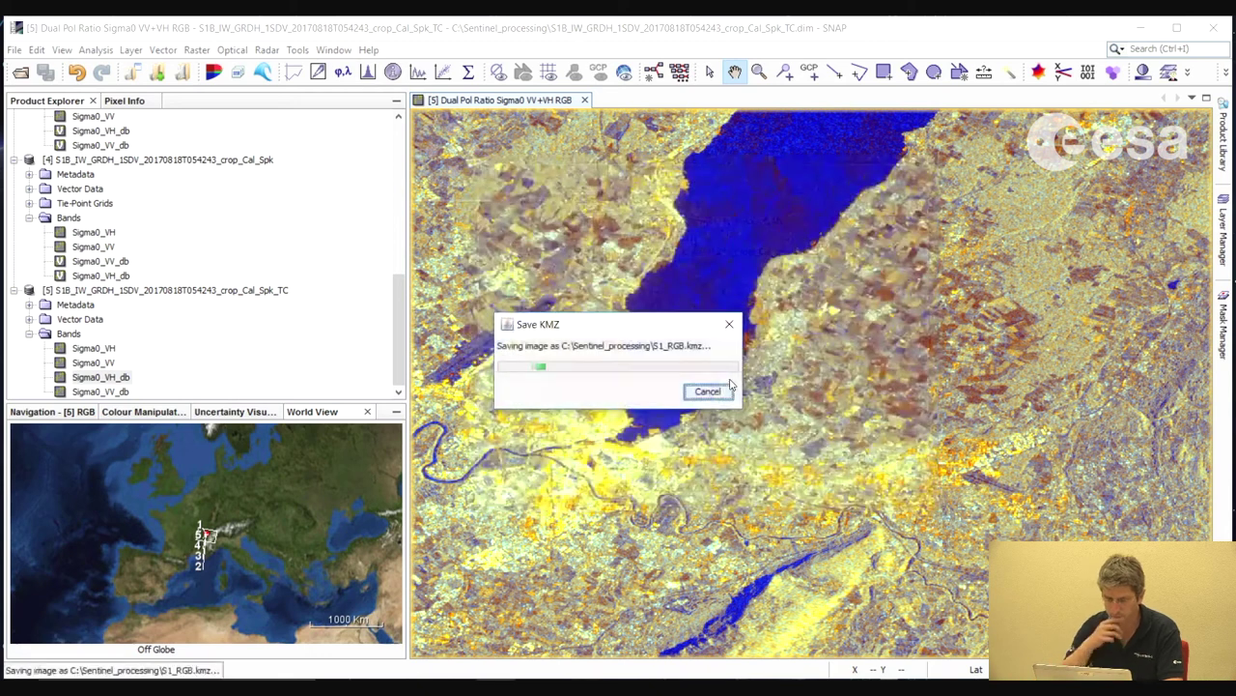
Switch to File Explorer and select S1_RGB.kmz in the Sentinel_processing folder
key(alt+Tab)
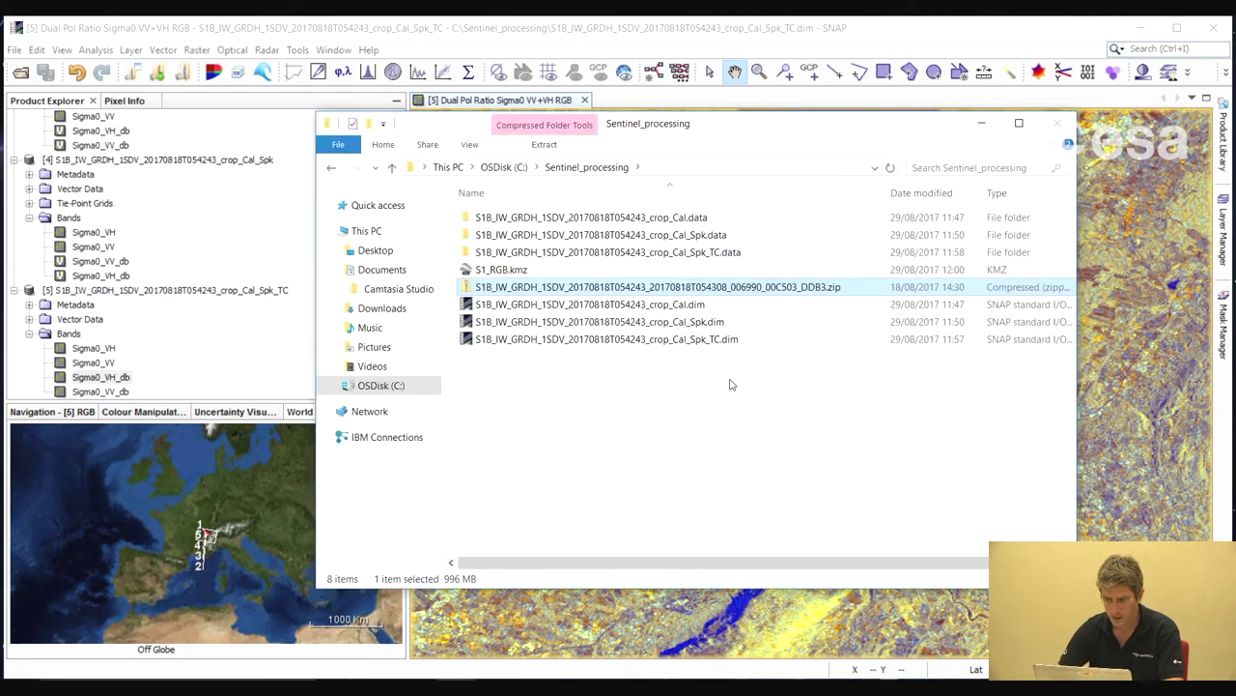
drag(887, 130, 845, 155)
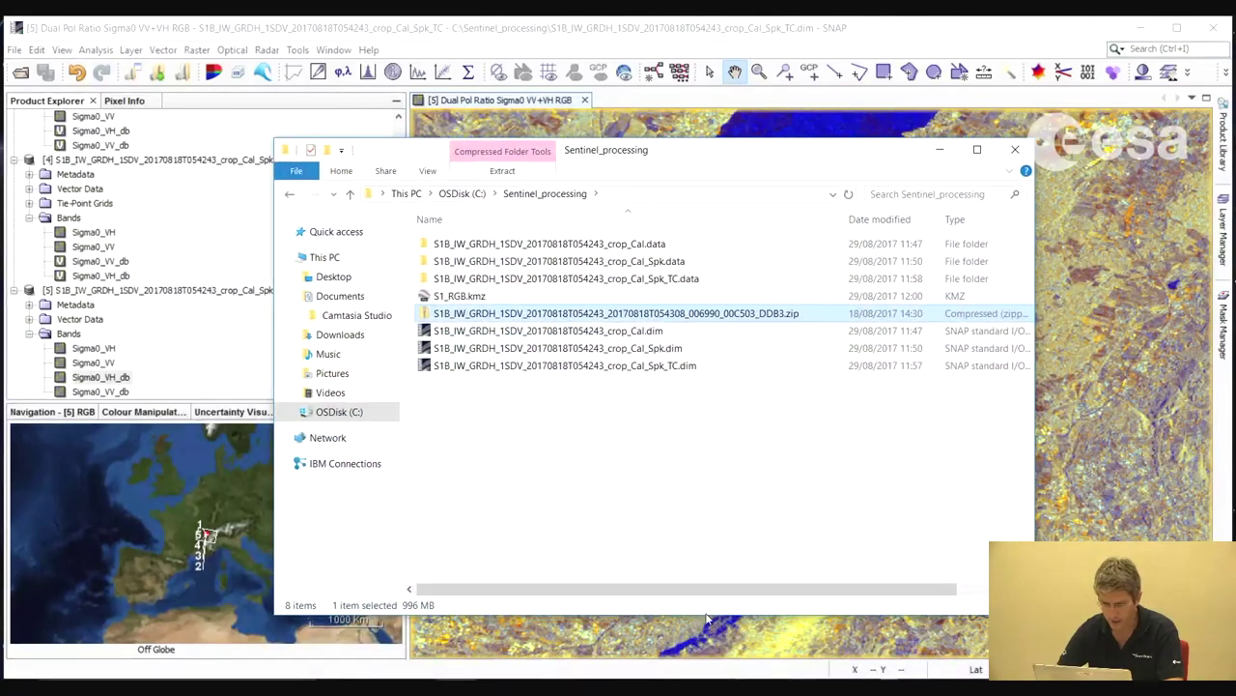
drag(711, 591, 687, 582)
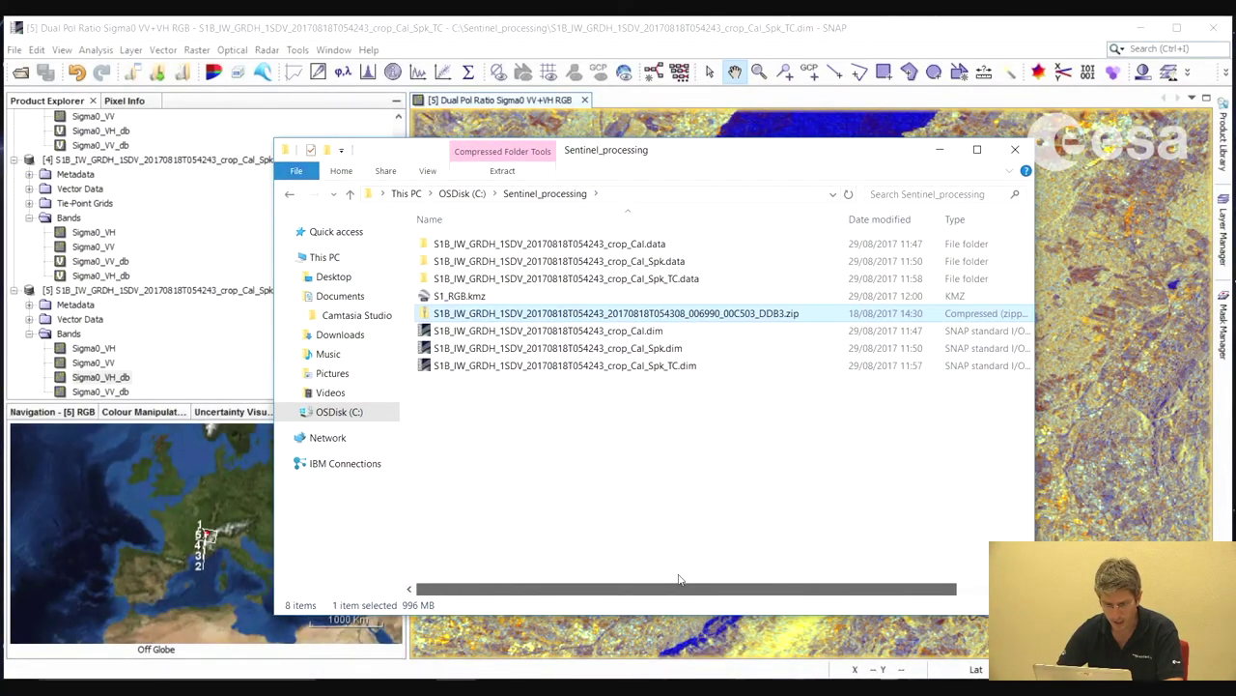
click(458, 299)
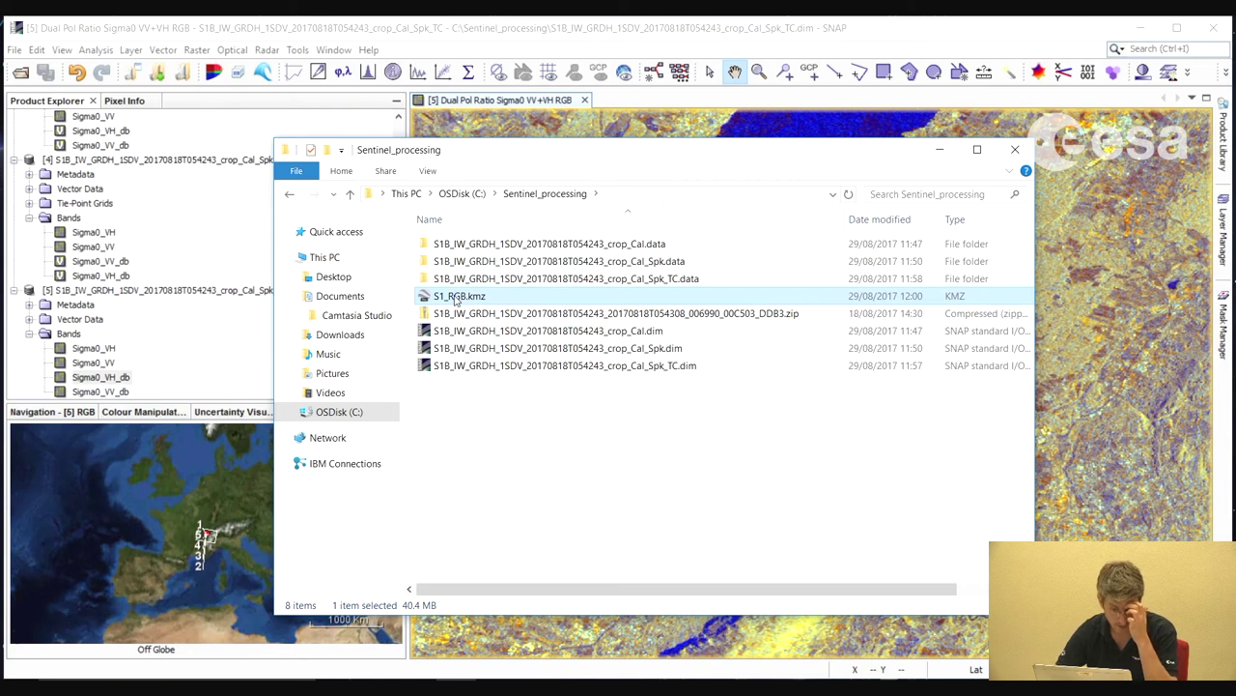
Open S1_RGB.kmz in Google Earth Pro and zoom in on Geneva
double_click(458, 298)
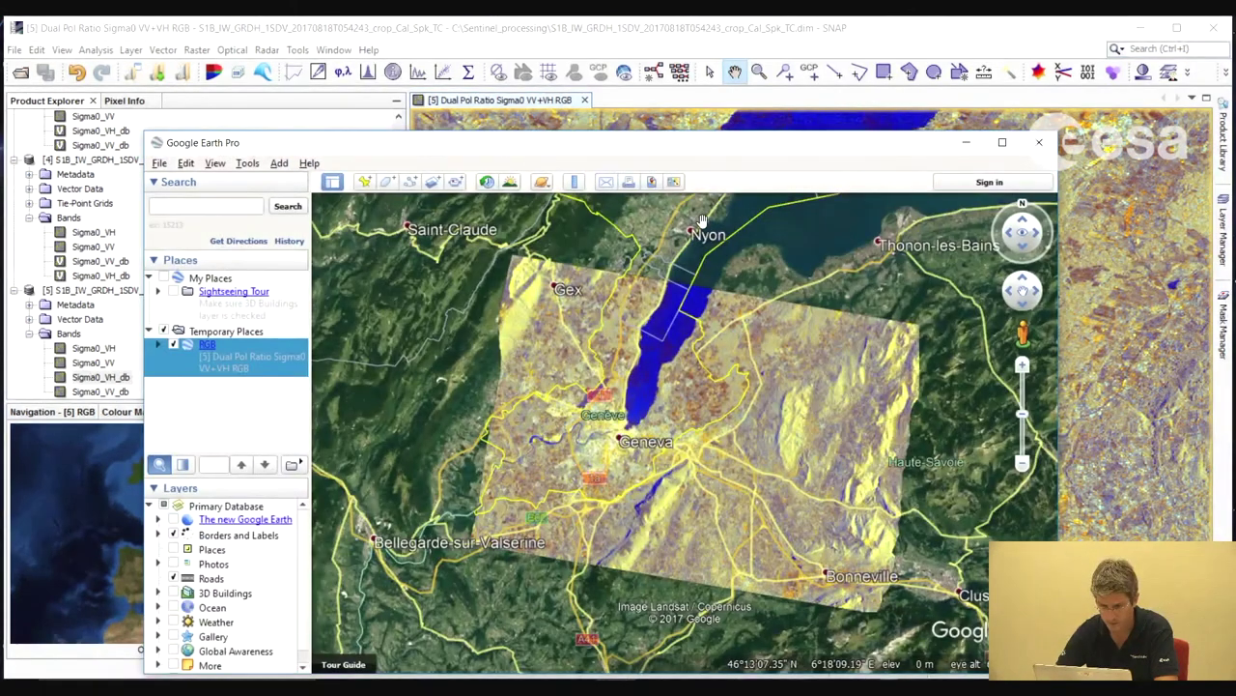
drag(715, 142, 715, 76)
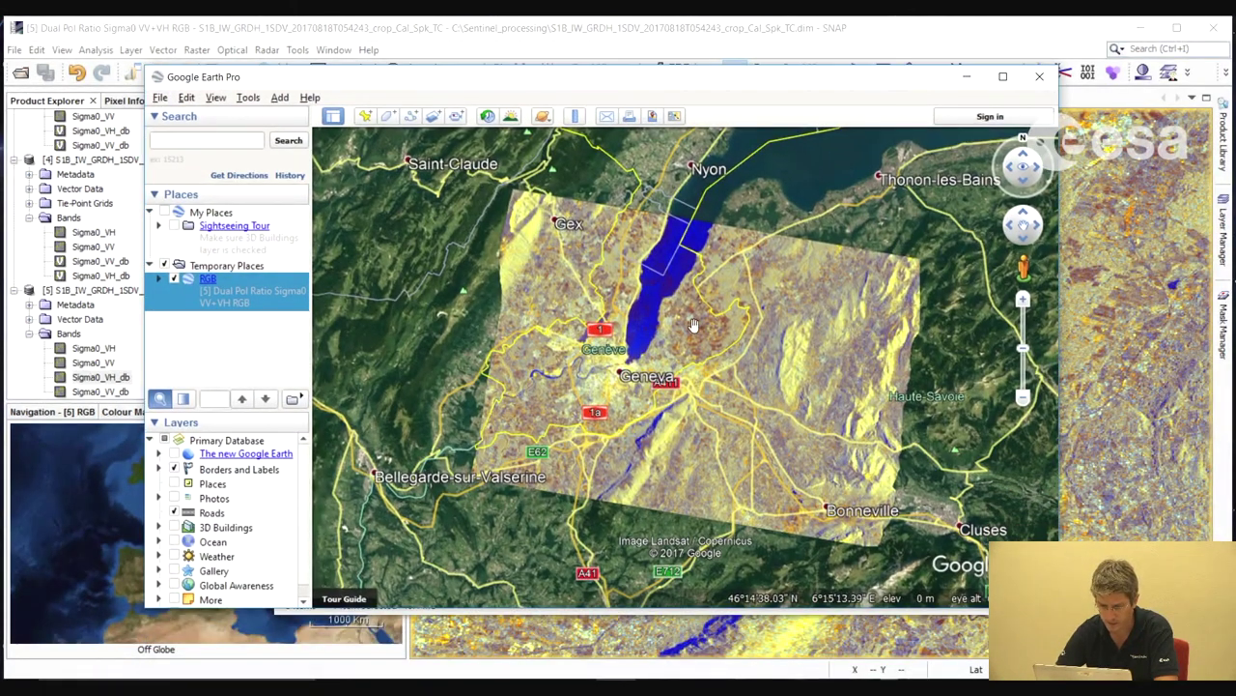
scroll(693, 327, up, 3)
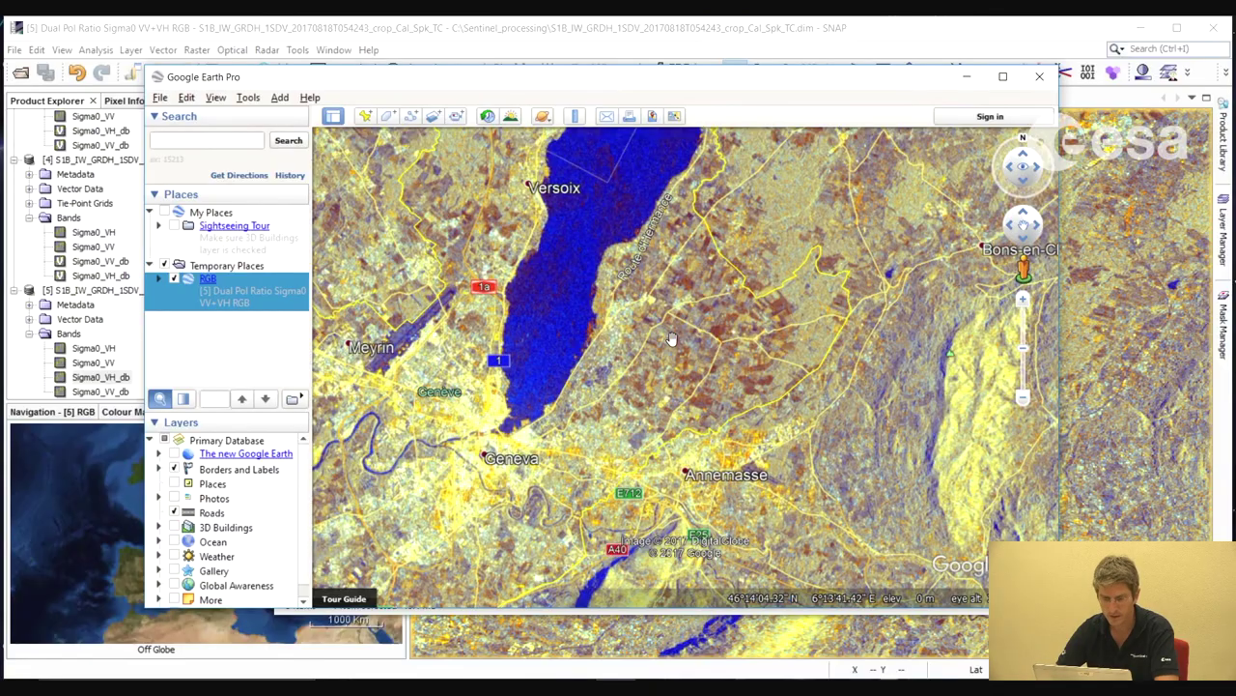